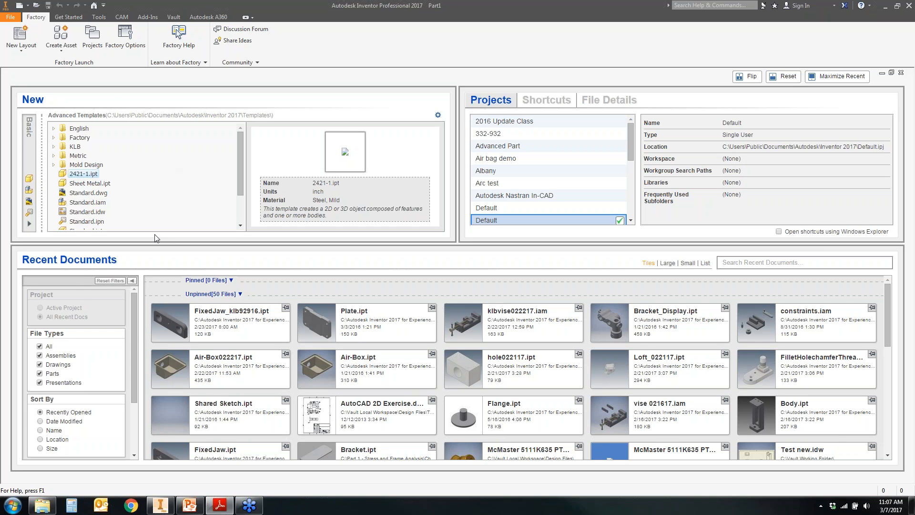
Step: Switch to Windows Explorer, browse from the Inventor 2017 folder into Design Data\Materials and select InventorMaterialLibrary.adsklib
click(44, 506)
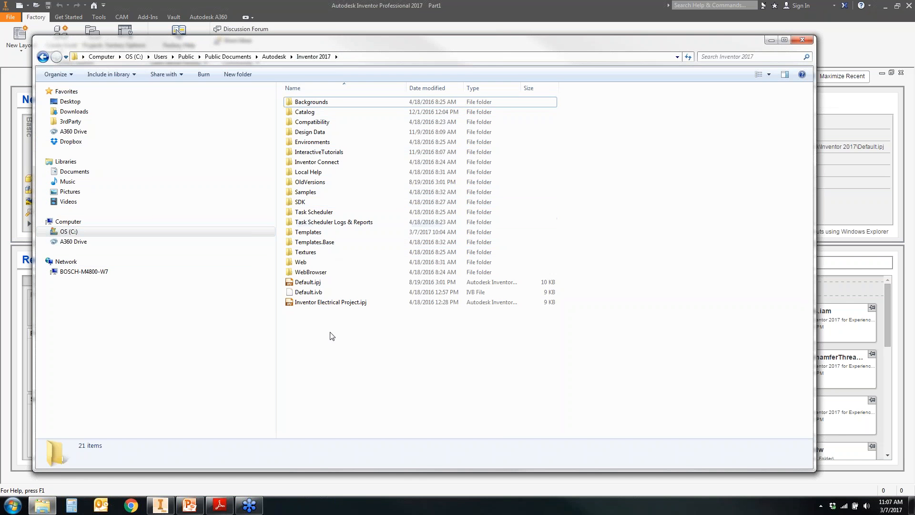
click(331, 134)
double_click(302, 135)
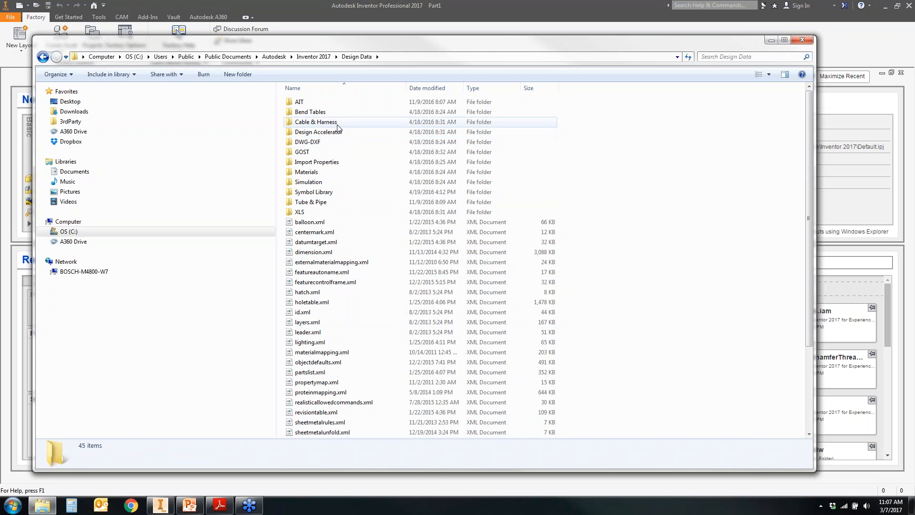
double_click(305, 173)
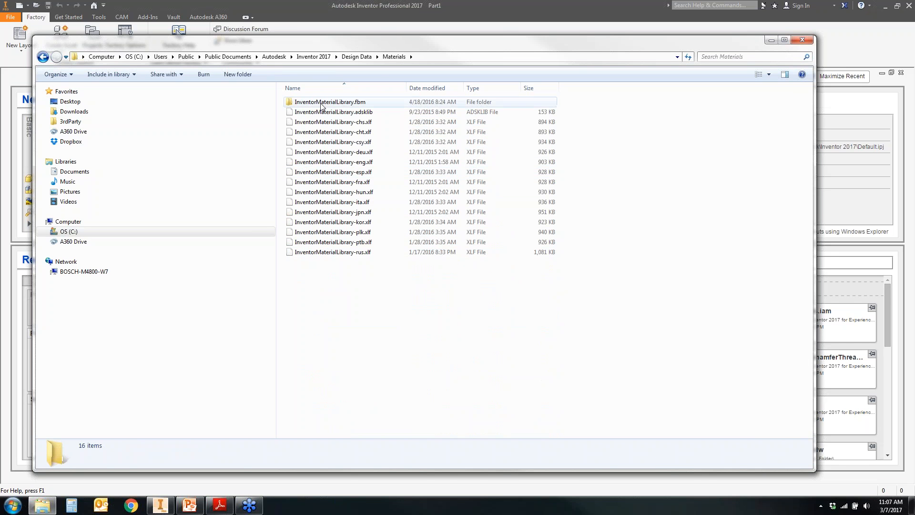
click(360, 114)
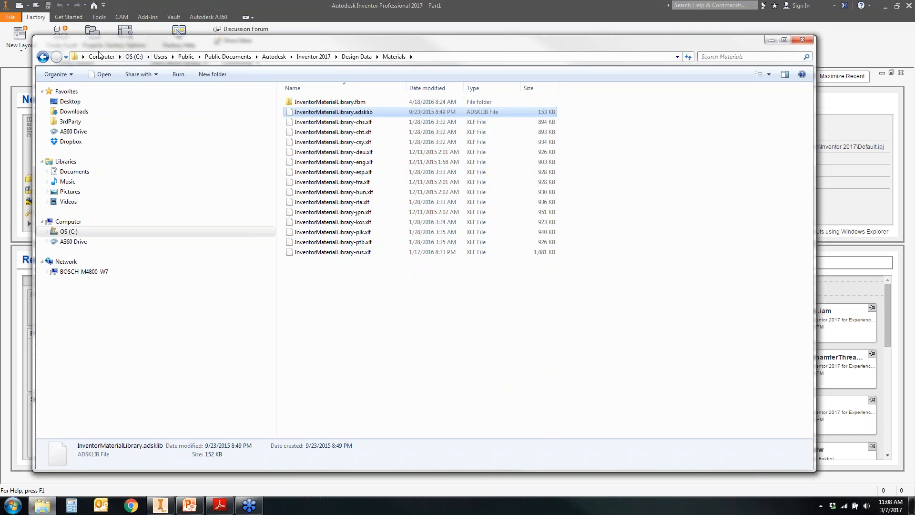
Step: Go back to the Inventor 2017 folder and open its Templates folder
click(328, 59)
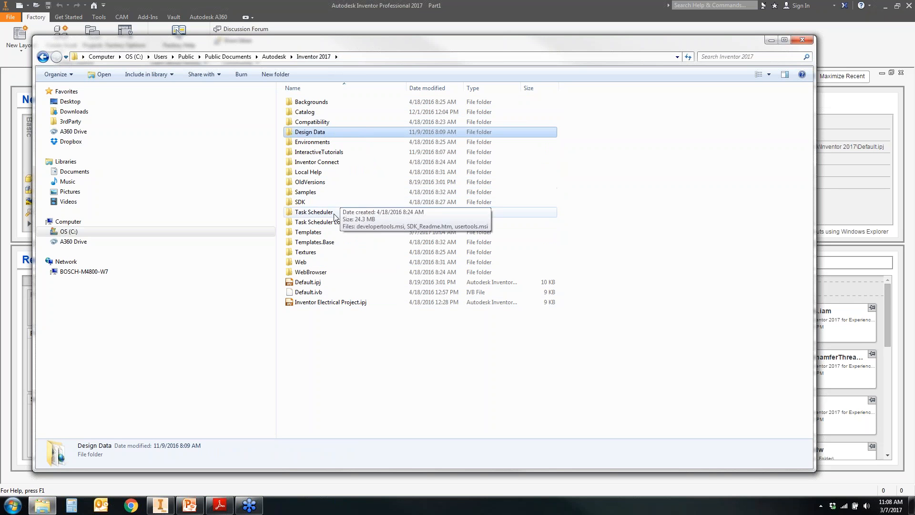
ctrl+click(324, 233)
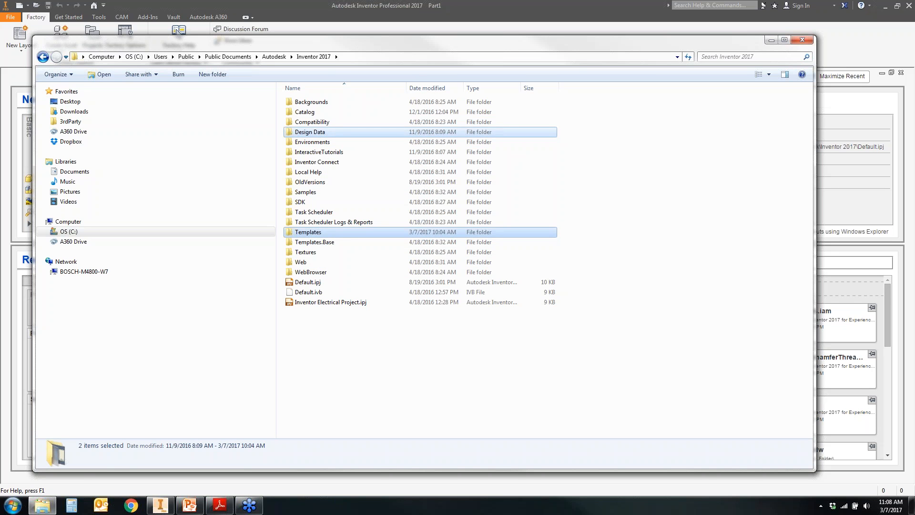
double_click(310, 232)
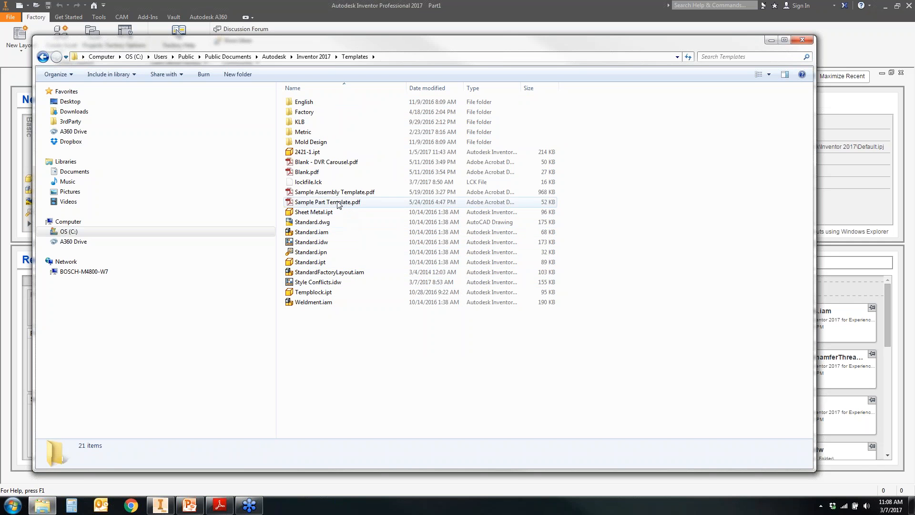
Step: Select 2421-1.ipt and Style Conflicts.idw together to inspect the custom template files
click(326, 153)
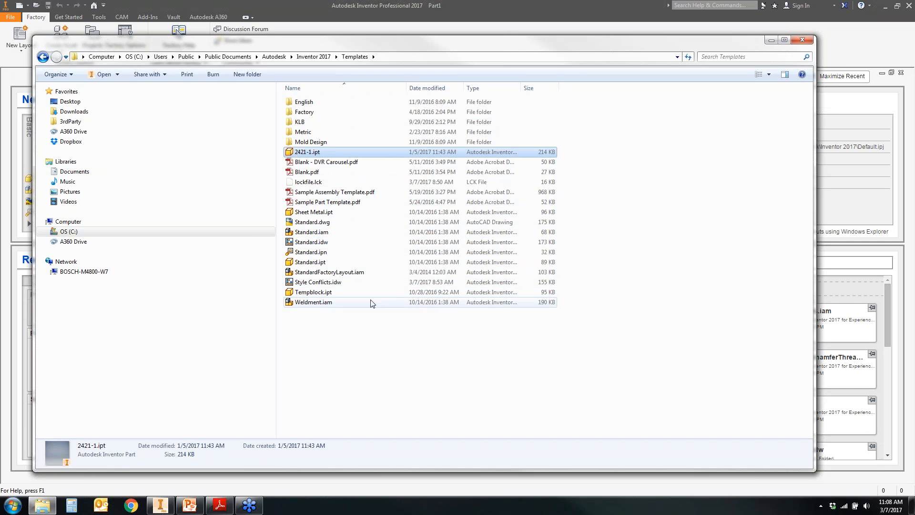
ctrl+click(334, 283)
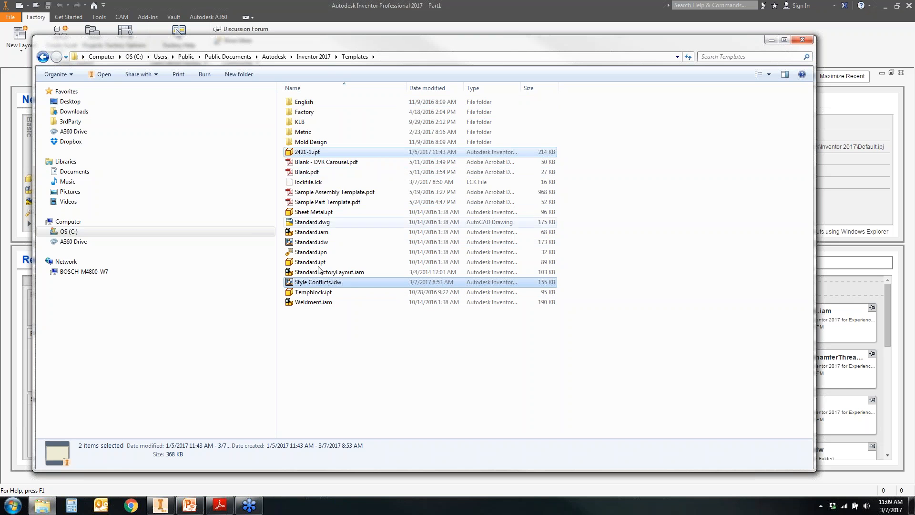
mouse_move(315, 152)
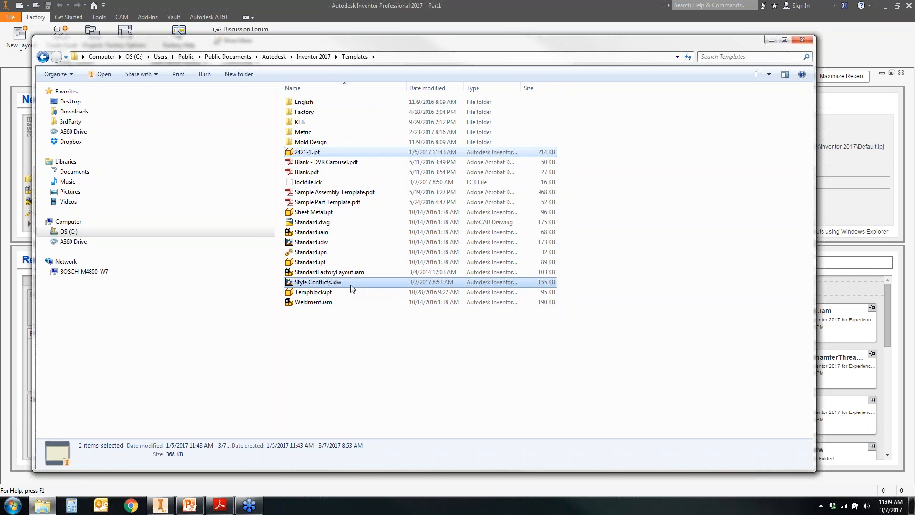
mouse_move(352, 288)
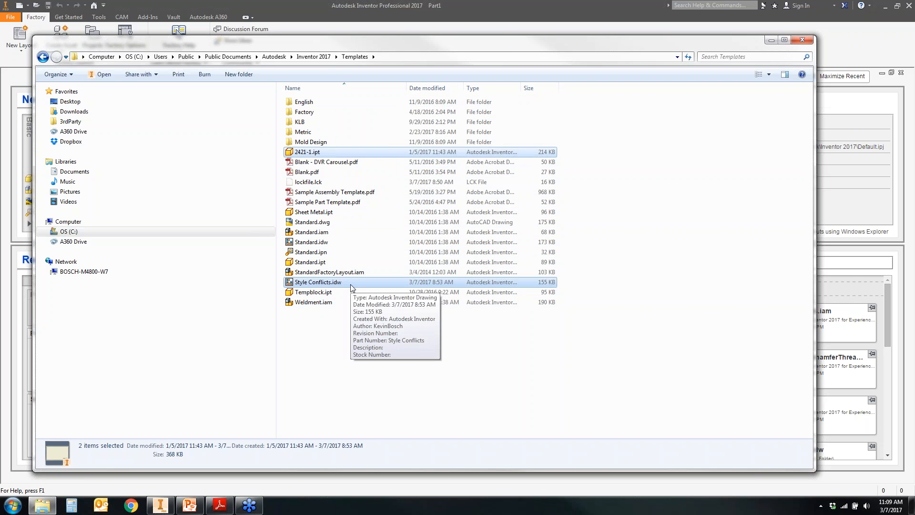
Step: Create a new folder named Custom Templates inside the Templates folder
click(307, 336)
right_click(311, 334)
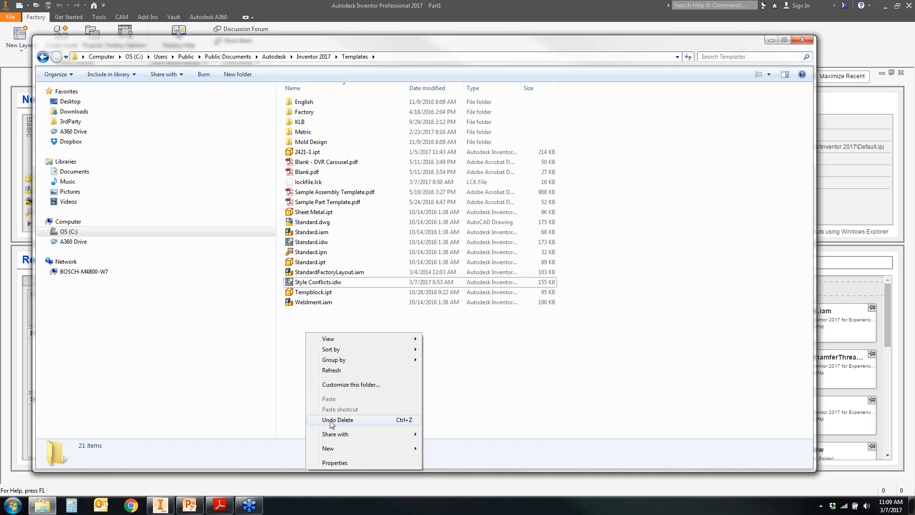
mouse_move(337, 451)
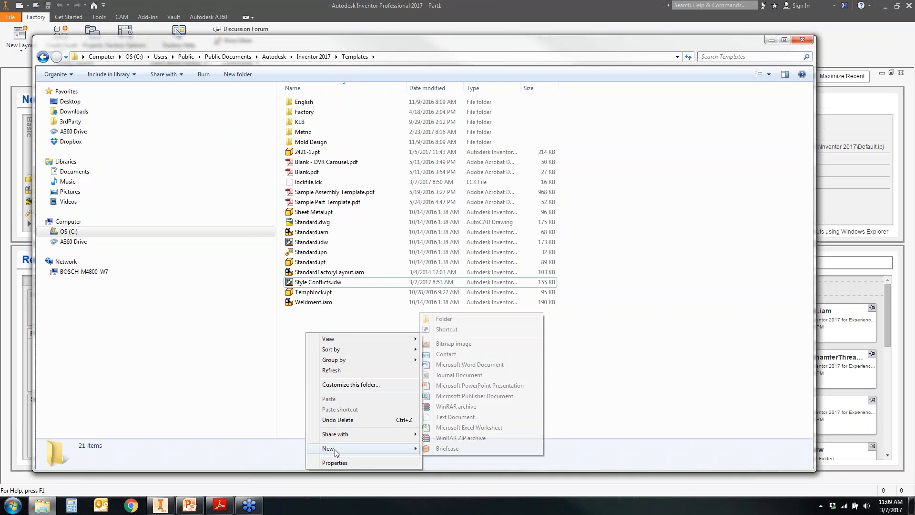
click(445, 319)
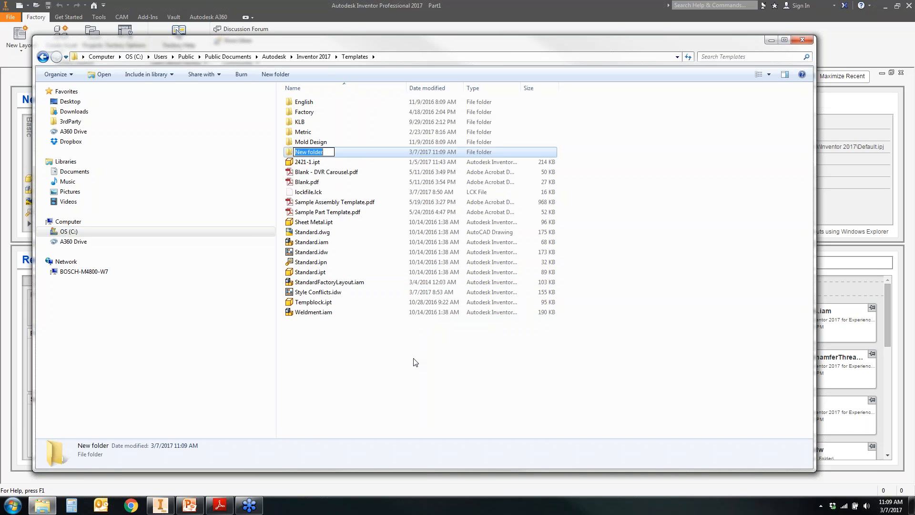
text(Custom Templates)
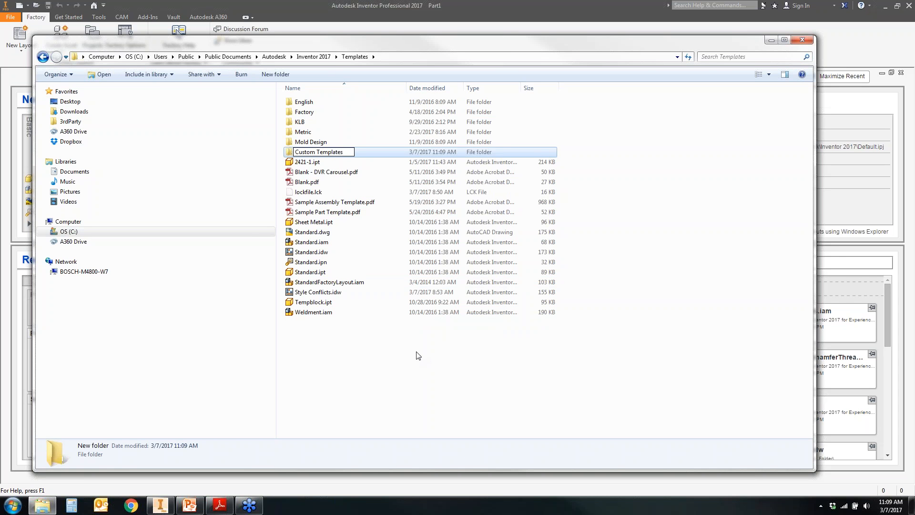
click(418, 359)
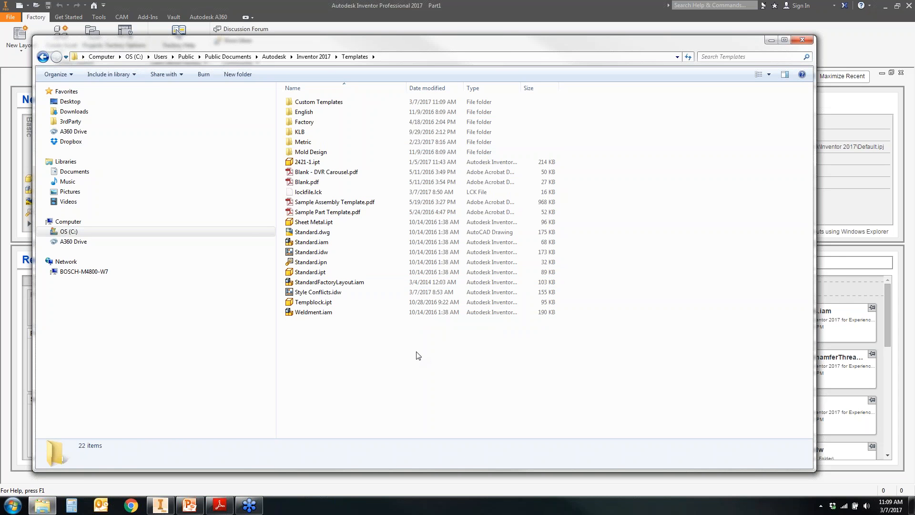
Step: Move 2421-1.ipt and Style Conflicts.idw into the Custom Templates folder and minimize Windows Explorer
click(317, 162)
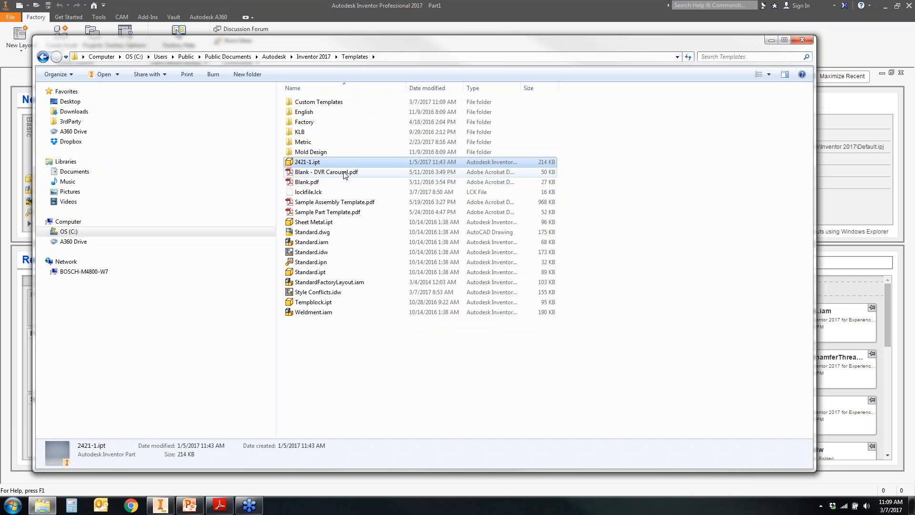
ctrl+click(330, 293)
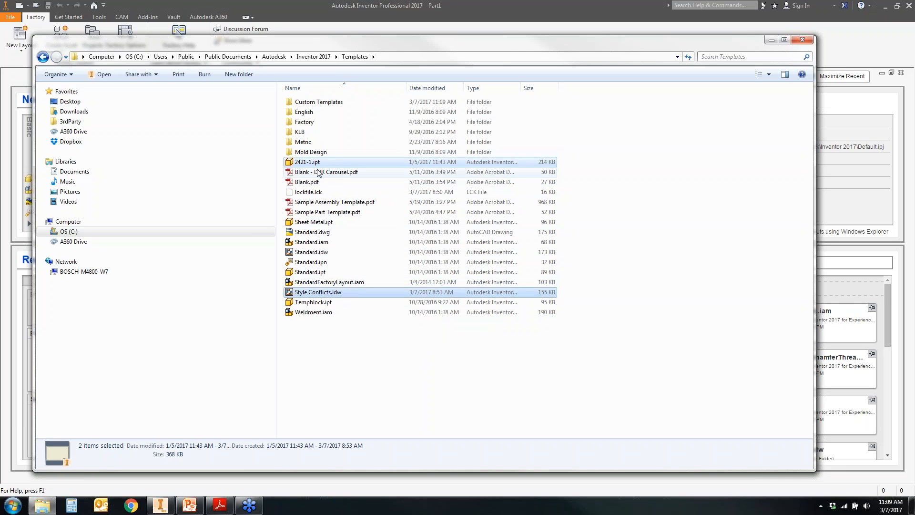
drag(308, 164, 325, 105)
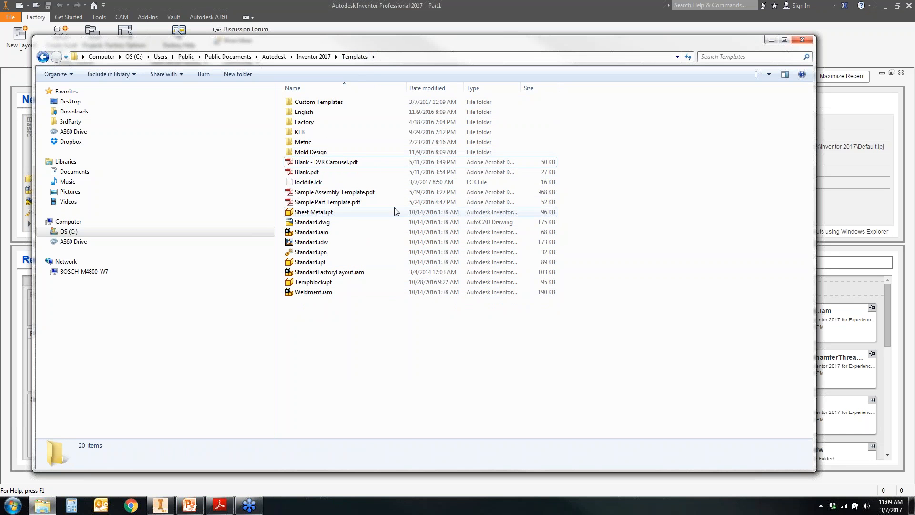
click(773, 41)
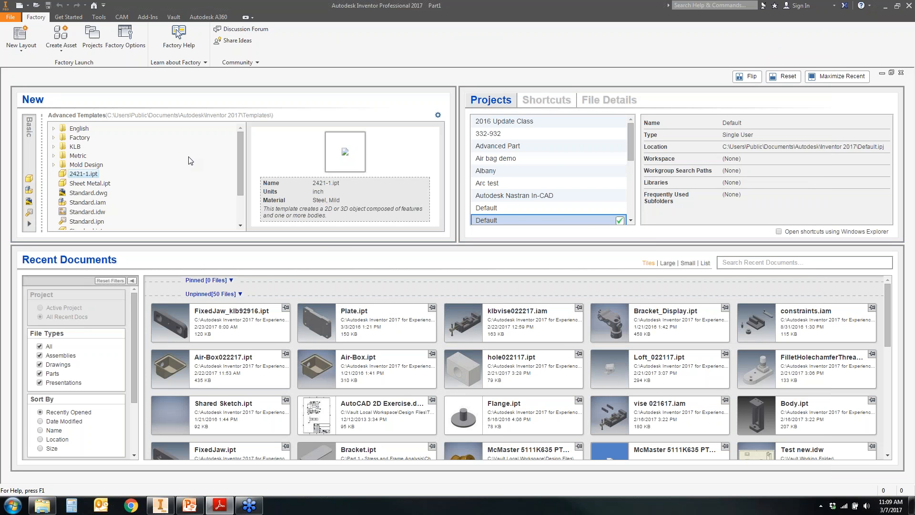
Step: Open the project settings in Inventor and examine the Default project's Design Data, Templates and Content Center Files folder options
click(92, 35)
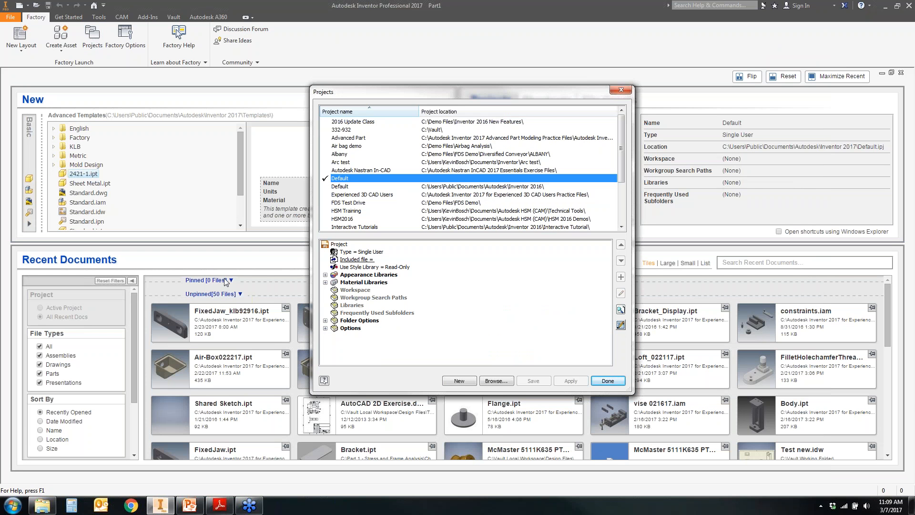
click(325, 320)
click(375, 328)
click(375, 335)
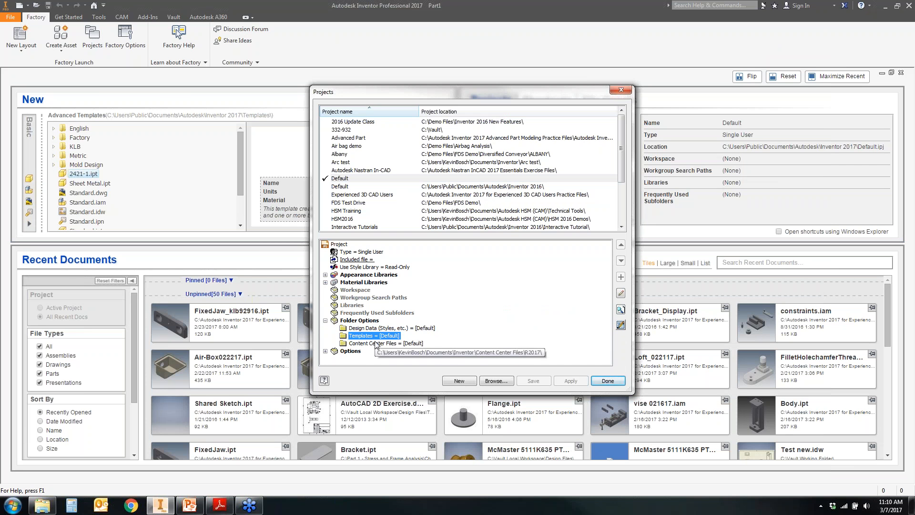
click(364, 331)
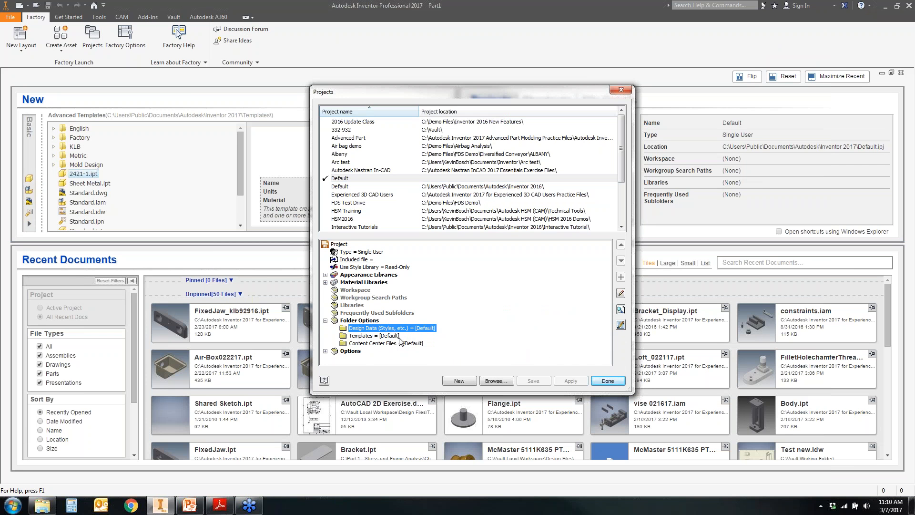
click(372, 336)
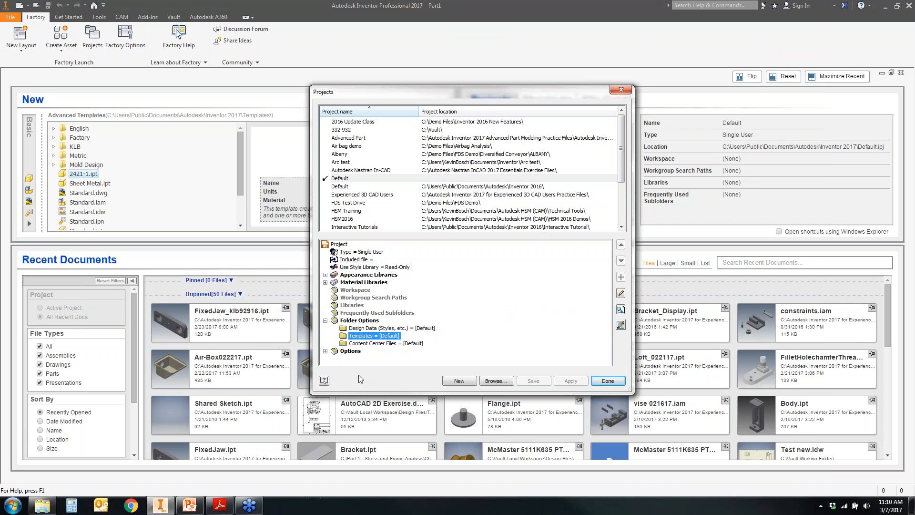
click(375, 345)
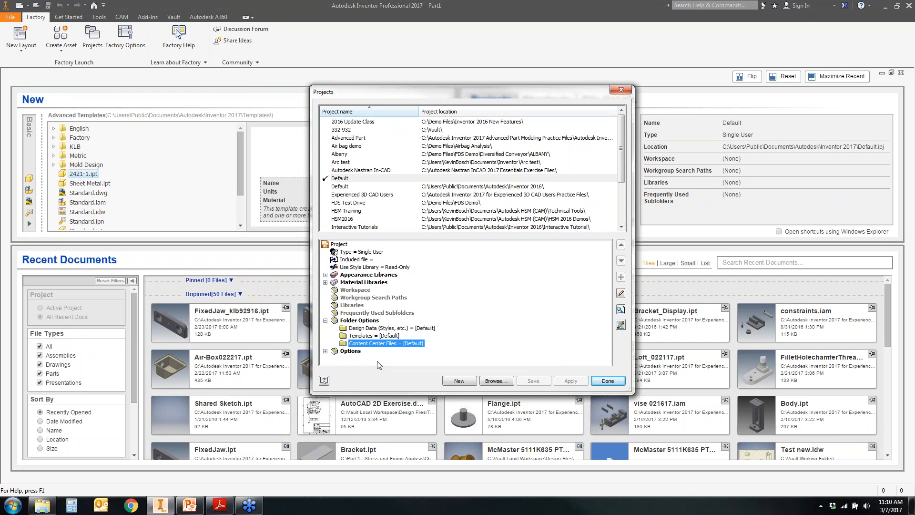
click(371, 329)
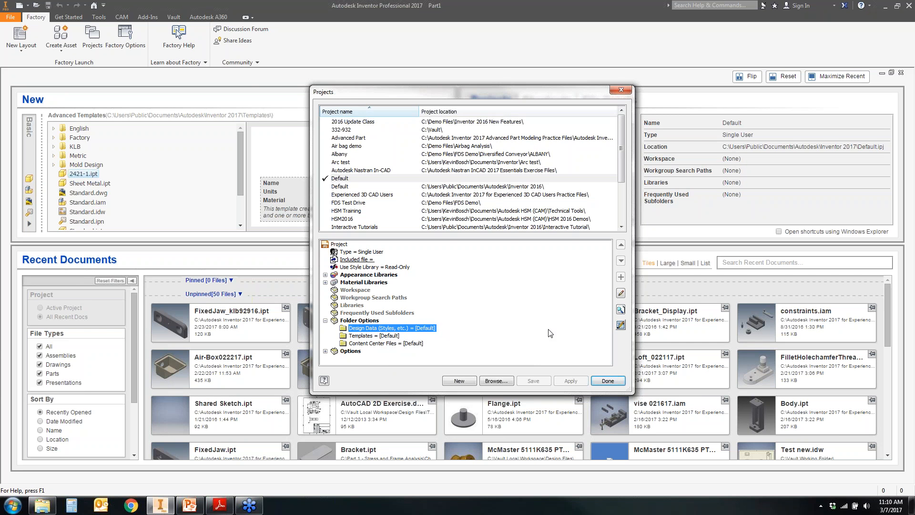
Step: Try to redirect the Default project's Design Data folder, browsing for a location and leaving the path at the Inventor 2017 Design Data folder
right_click(421, 329)
click(442, 335)
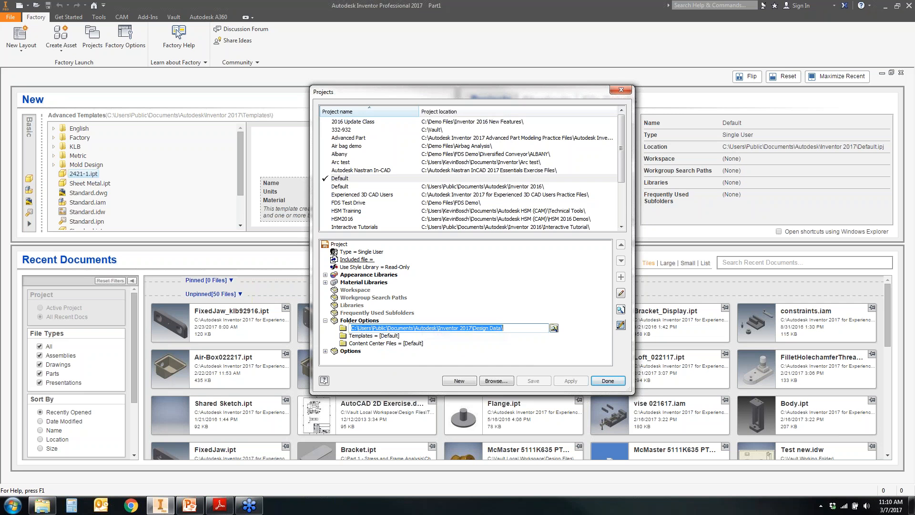
click(555, 327)
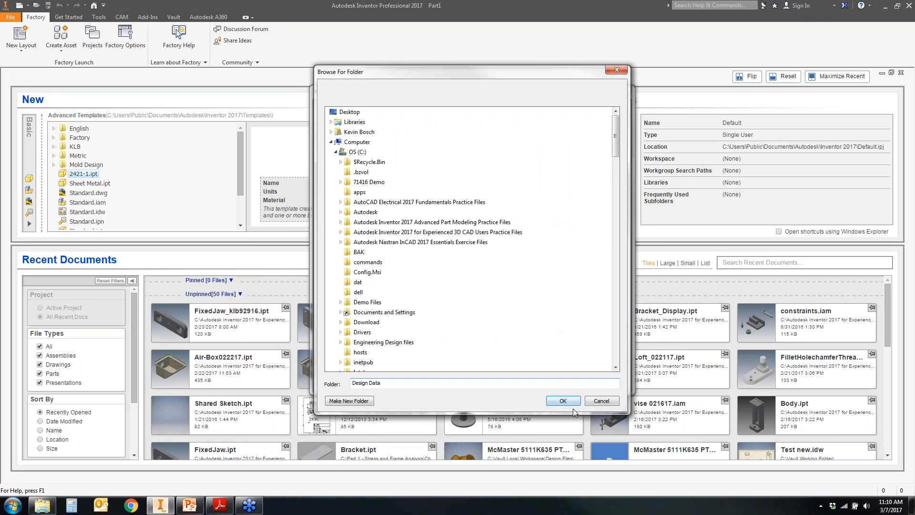
click(599, 401)
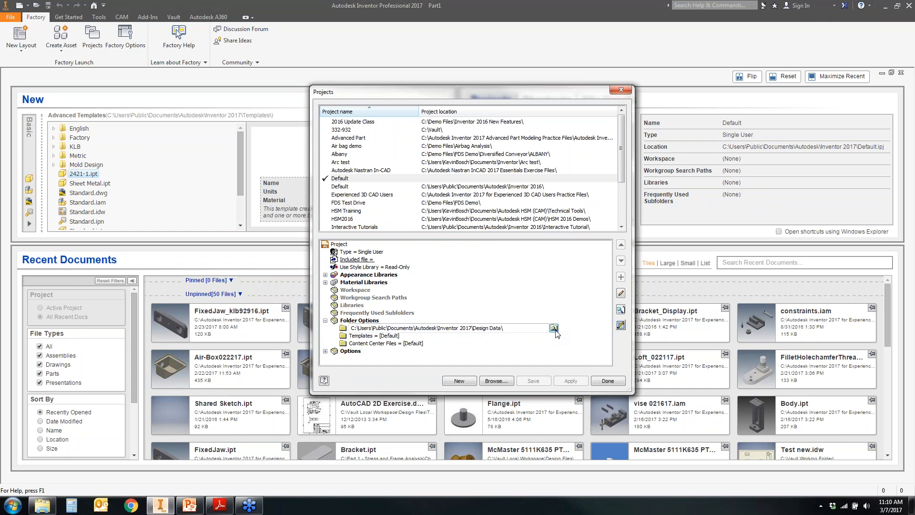
click(473, 346)
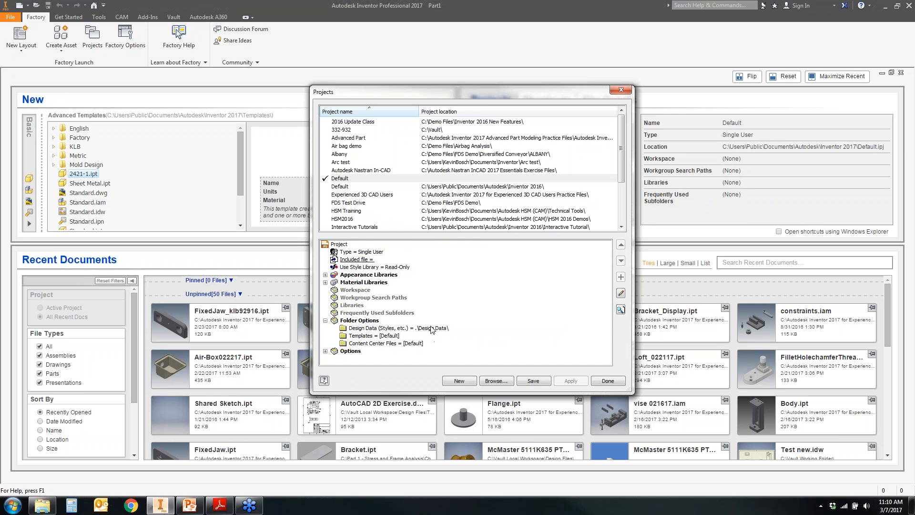
Step: Reset the Design Data location to the default folder and close the project settings without saving changes
right_click(432, 329)
click(467, 346)
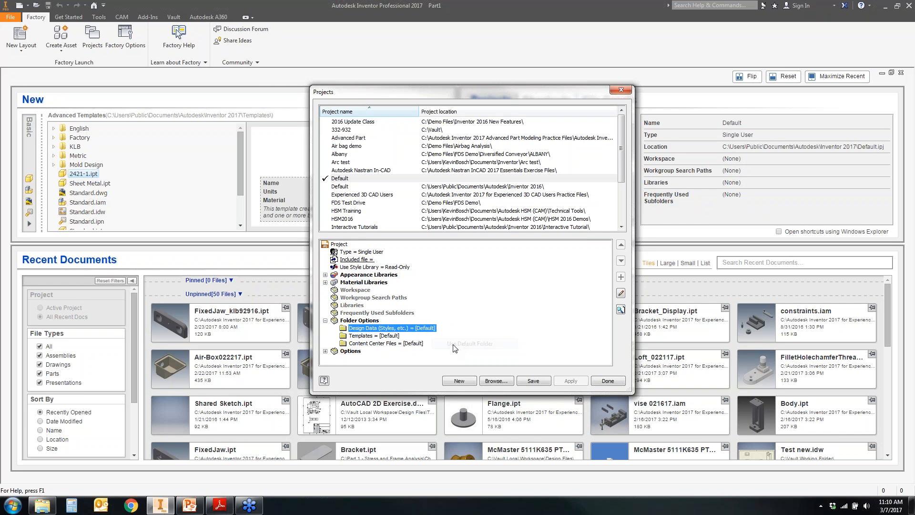
right_click(424, 330)
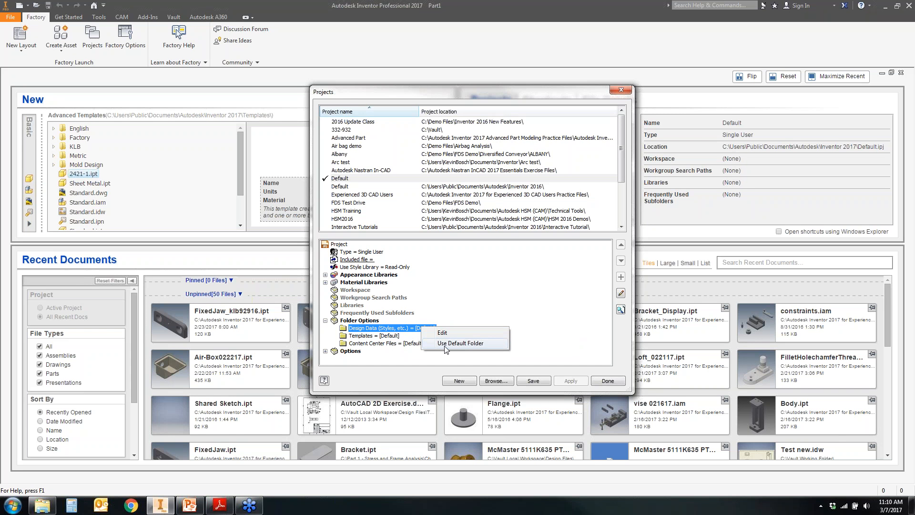
click(527, 365)
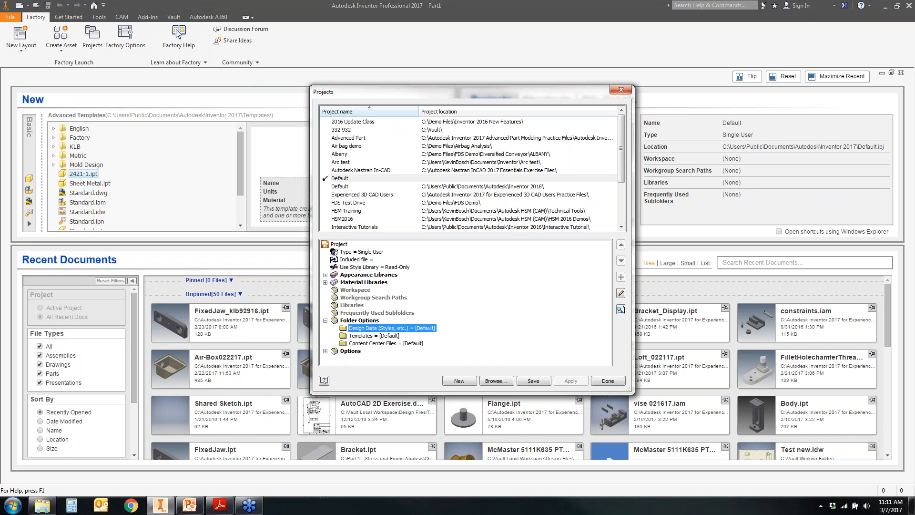
click(611, 383)
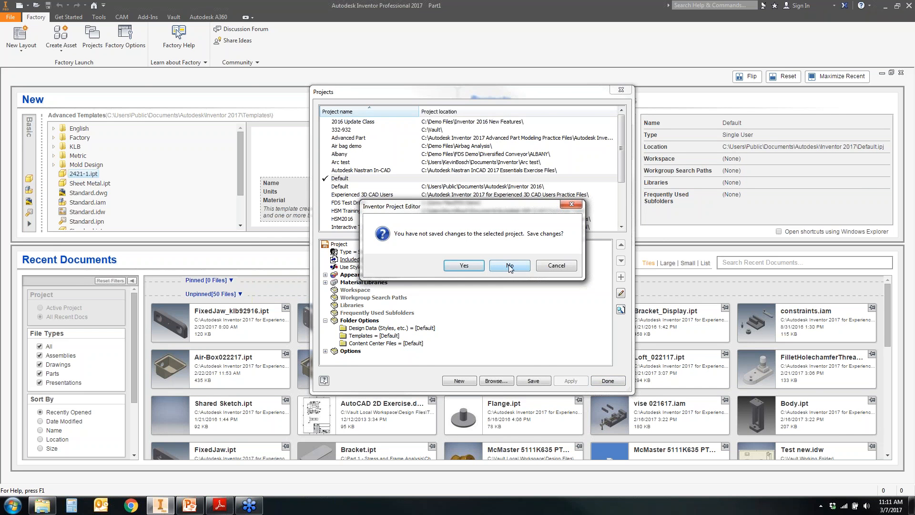
click(510, 267)
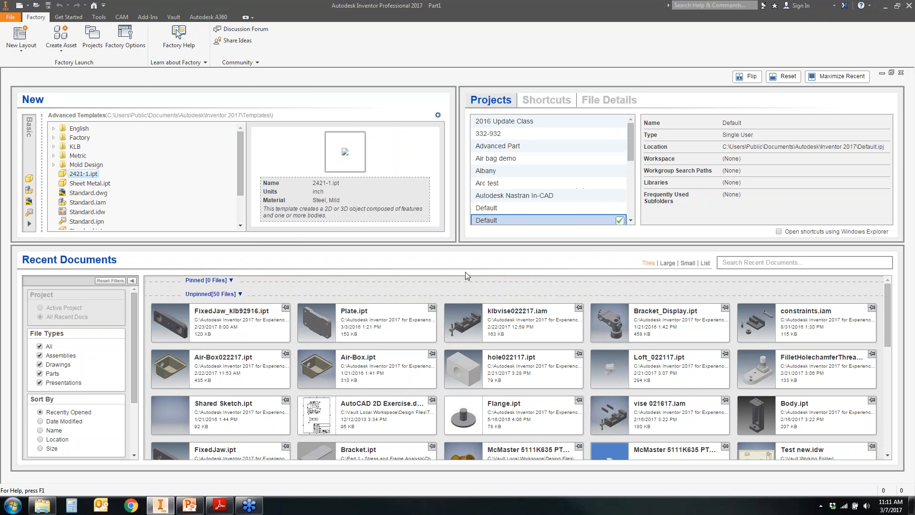
Step: Open the application options, examine the default file locations including the Default Content Center files path, and close them
click(92, 37)
click(620, 380)
click(93, 19)
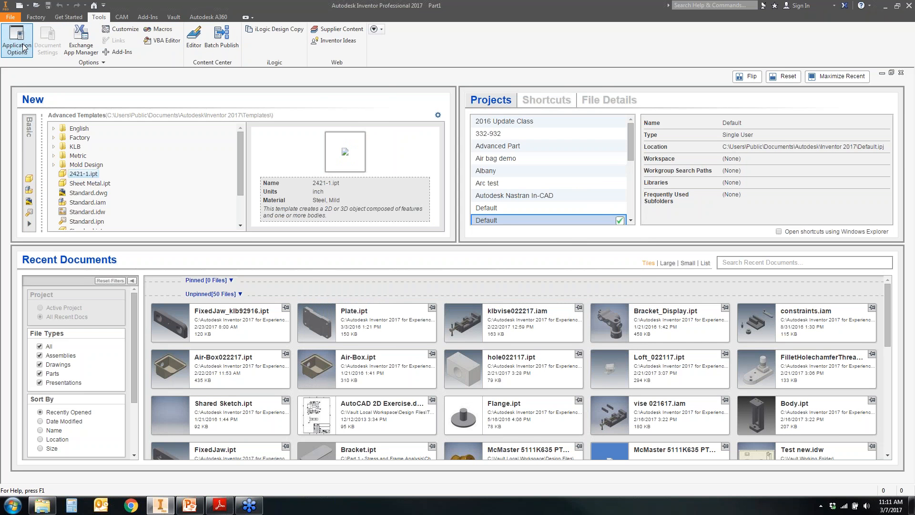
click(23, 47)
click(413, 94)
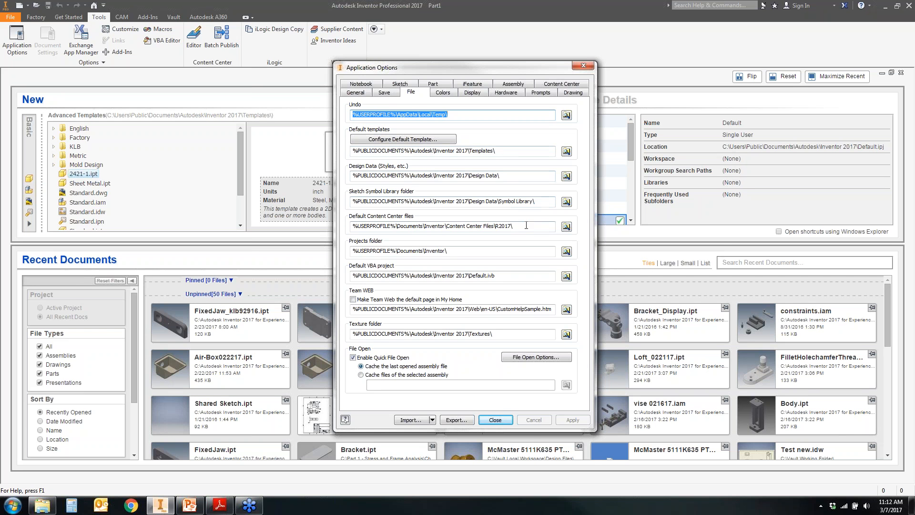
mouse_move(520, 228)
mouse_down()
mouse_move(424, 225)
mouse_move(532, 232)
mouse_up()
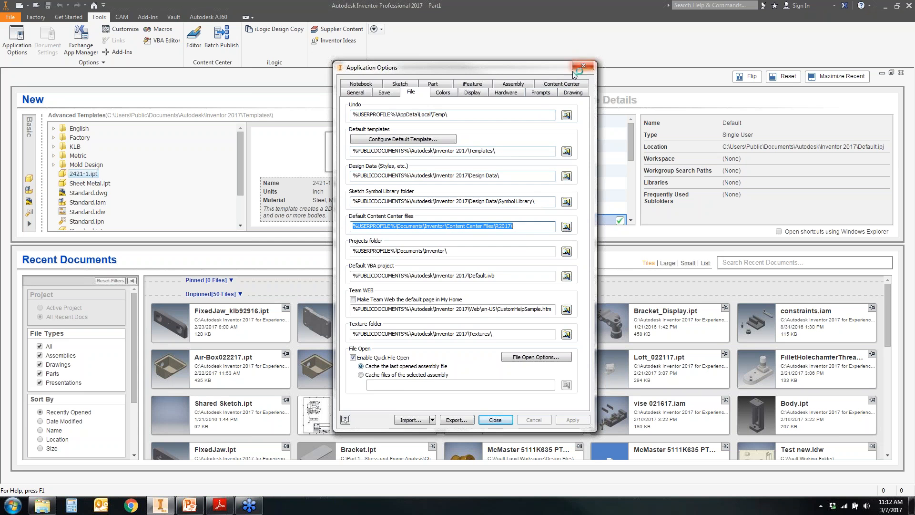
click(496, 419)
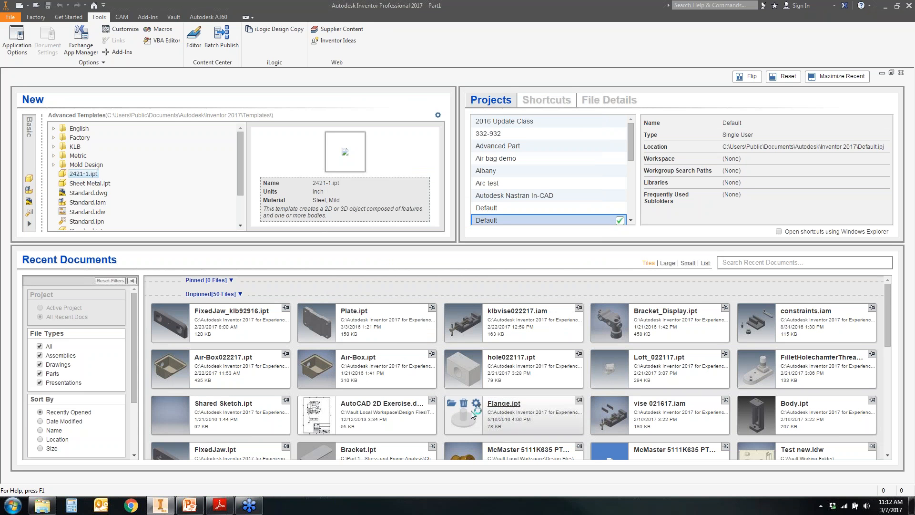
Step: Reopen the application options and examine the %USERPROFILE% part and full path of the Default Content Center files location
click(21, 41)
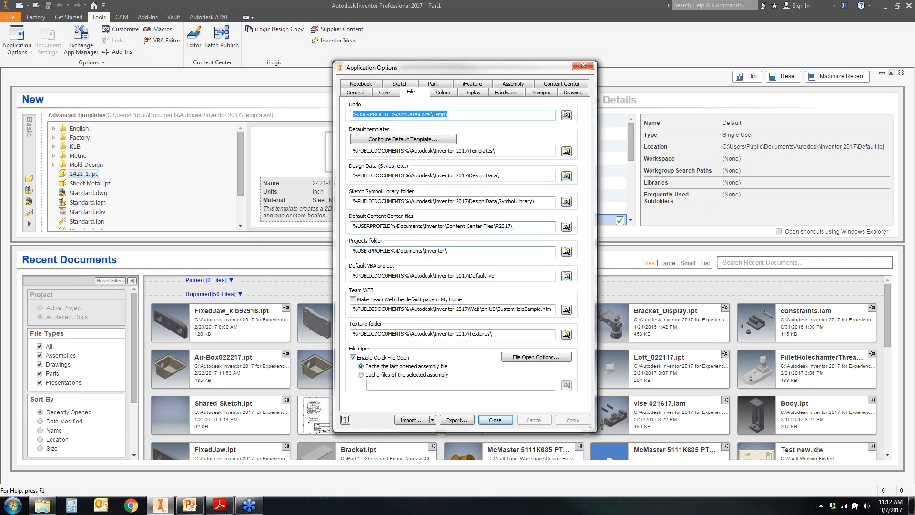
click(538, 225)
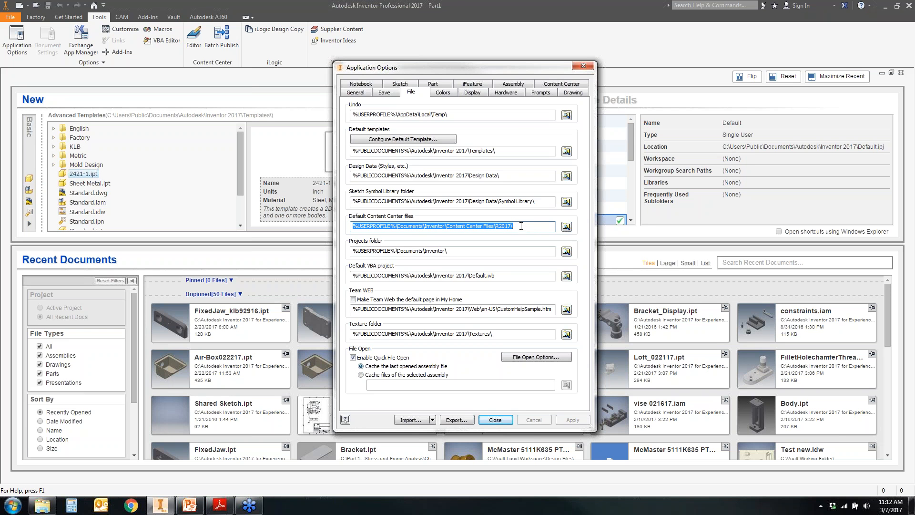
click(521, 226)
drag(352, 226, 397, 225)
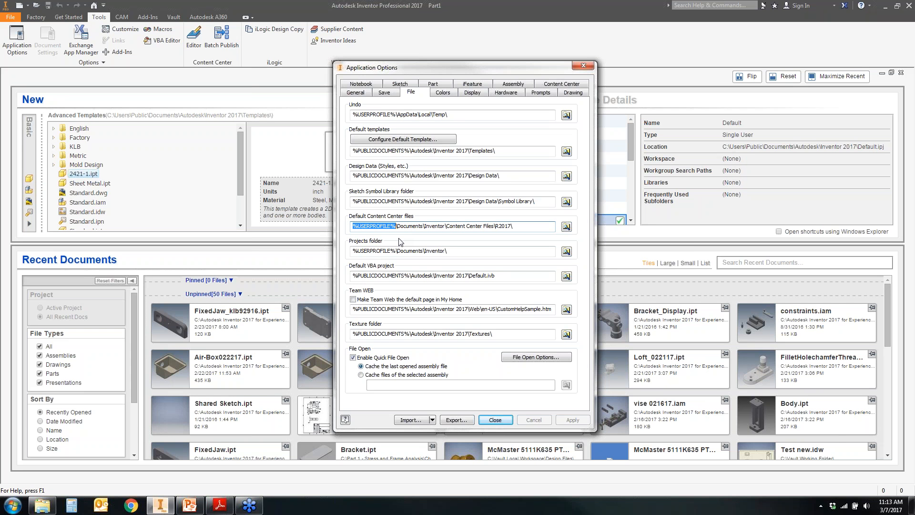
drag(514, 226, 353, 222)
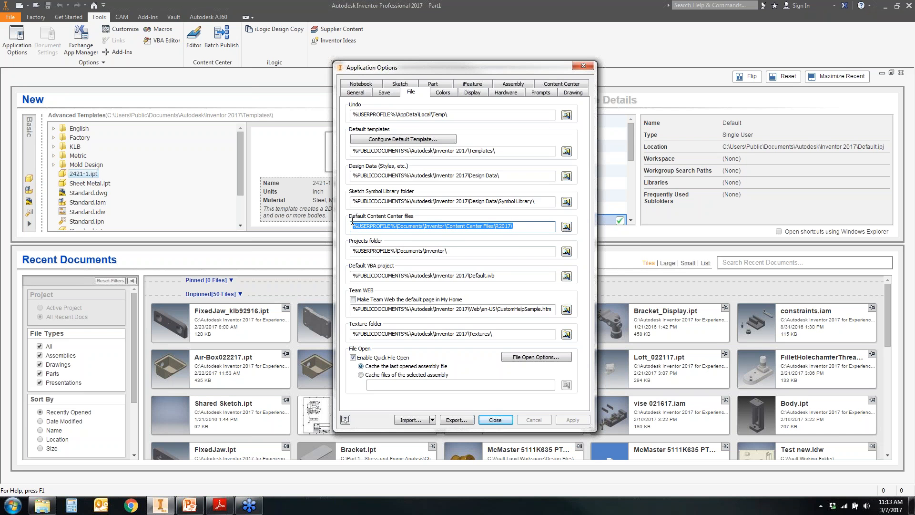
click(526, 225)
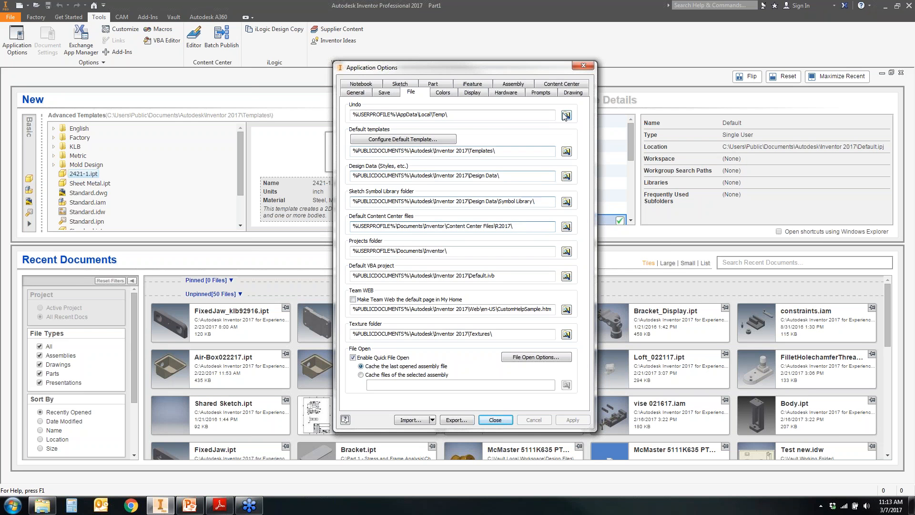
Step: Examine the Content Center access options, highlighting the Inventor Desktop Content library location
click(561, 87)
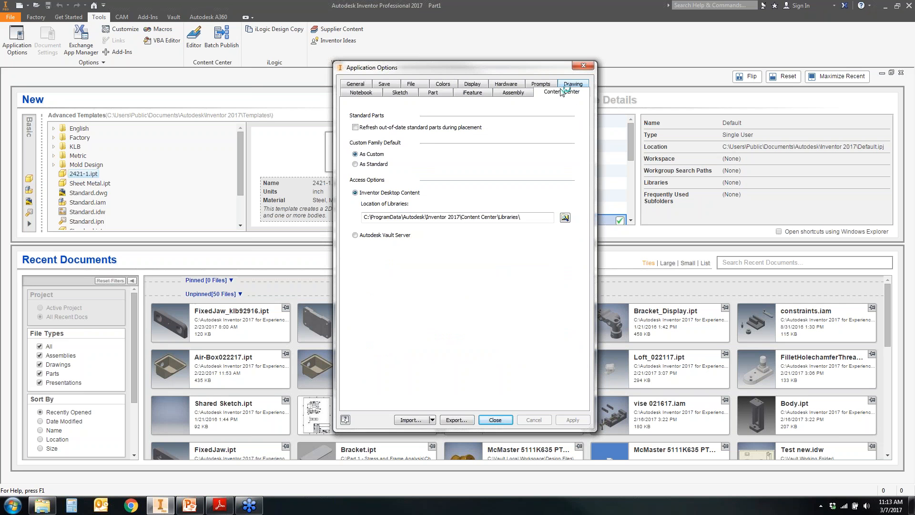
click(520, 216)
drag(520, 217, 363, 217)
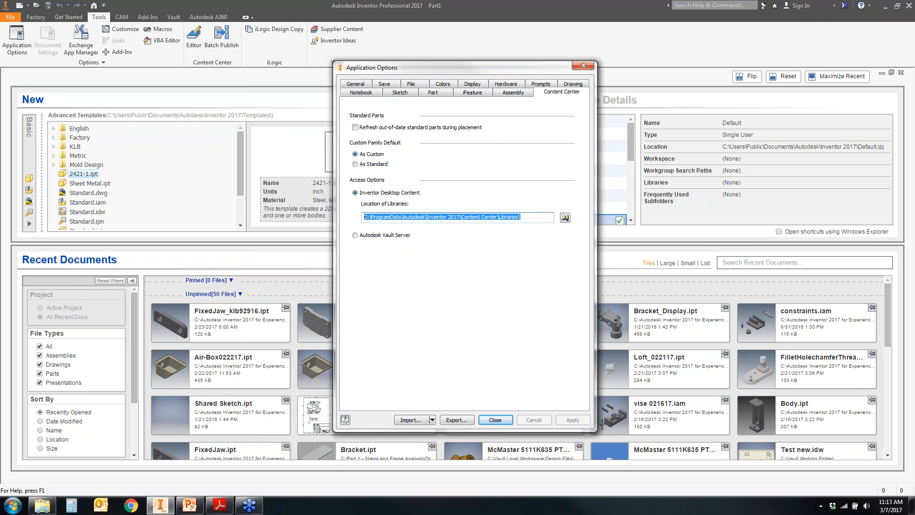
click(534, 219)
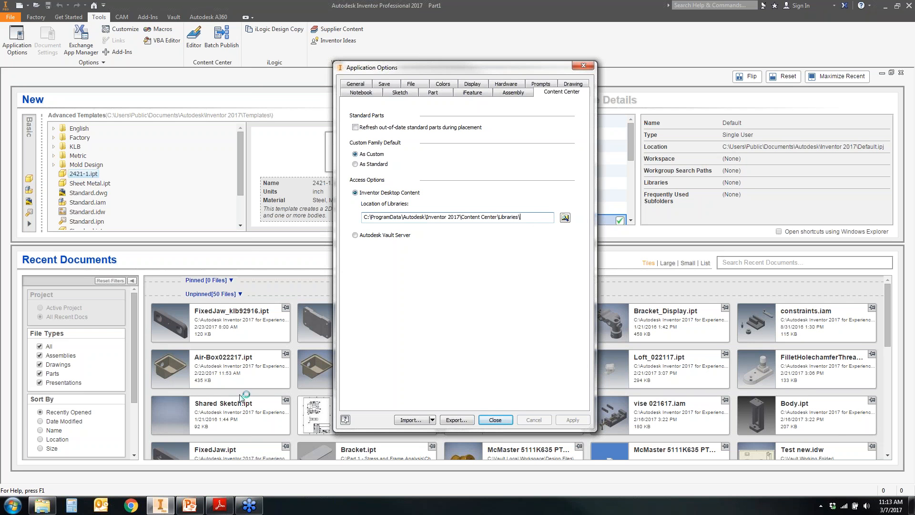
Step: Switch to Windows Explorer, browse to C:\ProgramData\Autodesk\Inventor 2017\Content Center\Libraries to view the library files, and minimize the window
click(37, 508)
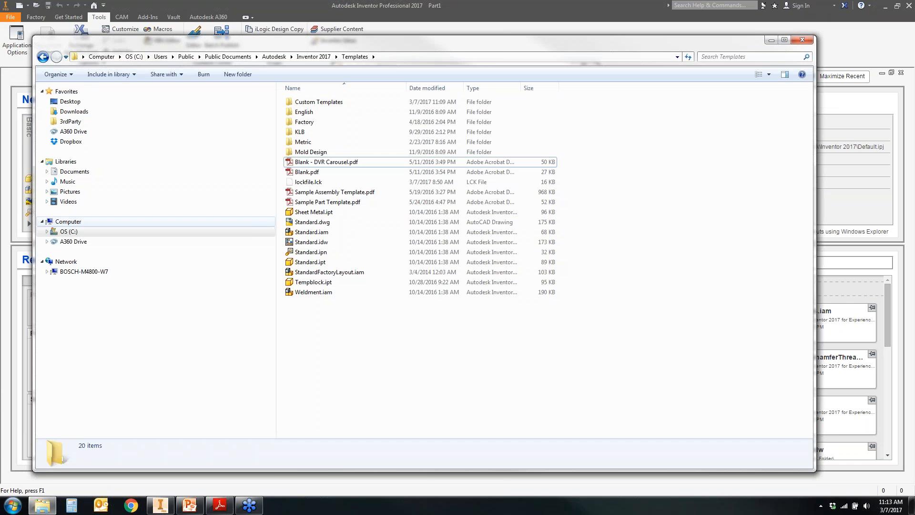
click(70, 233)
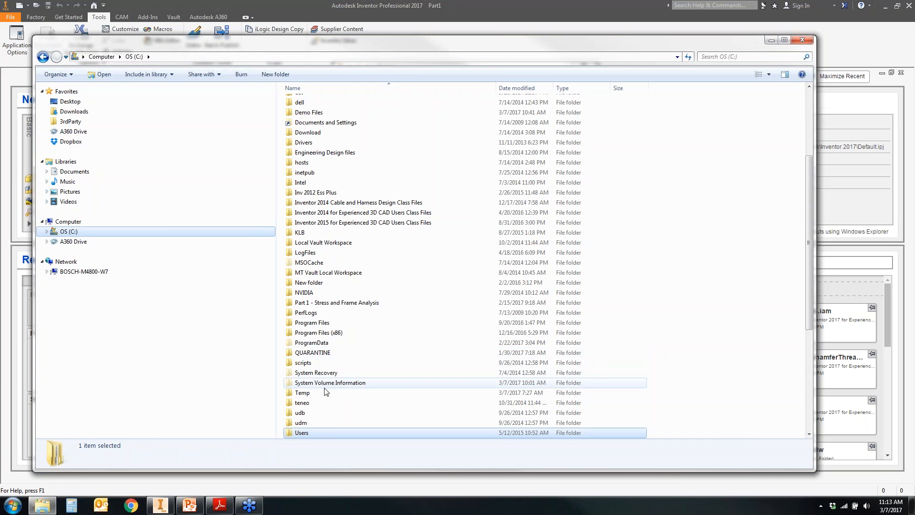
double_click(310, 343)
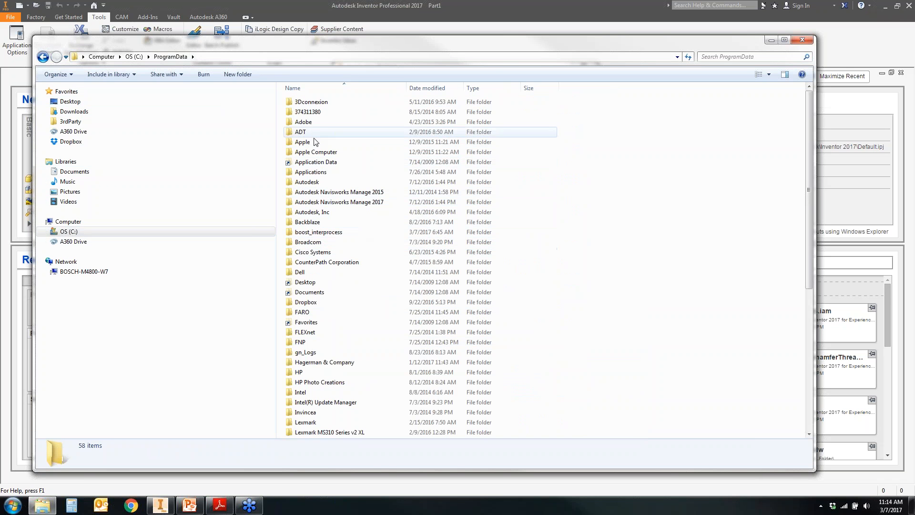
double_click(306, 182)
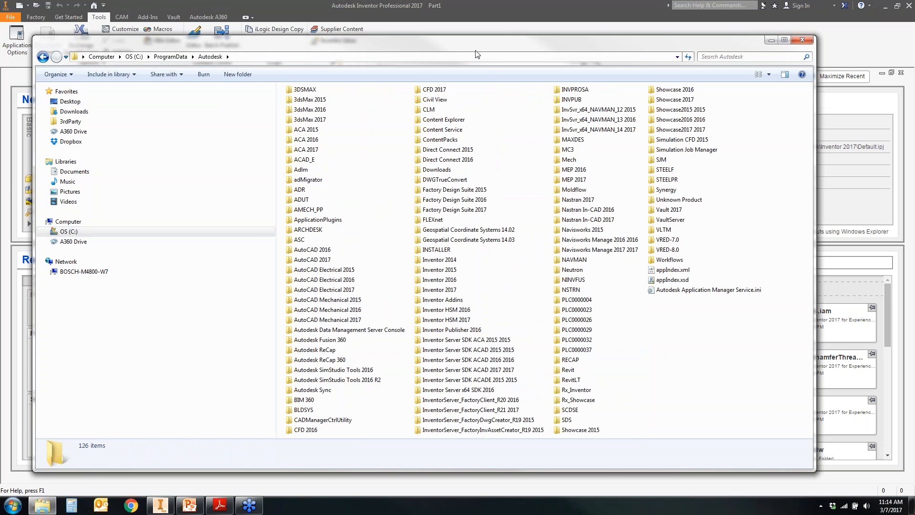
drag(471, 47, 447, 63)
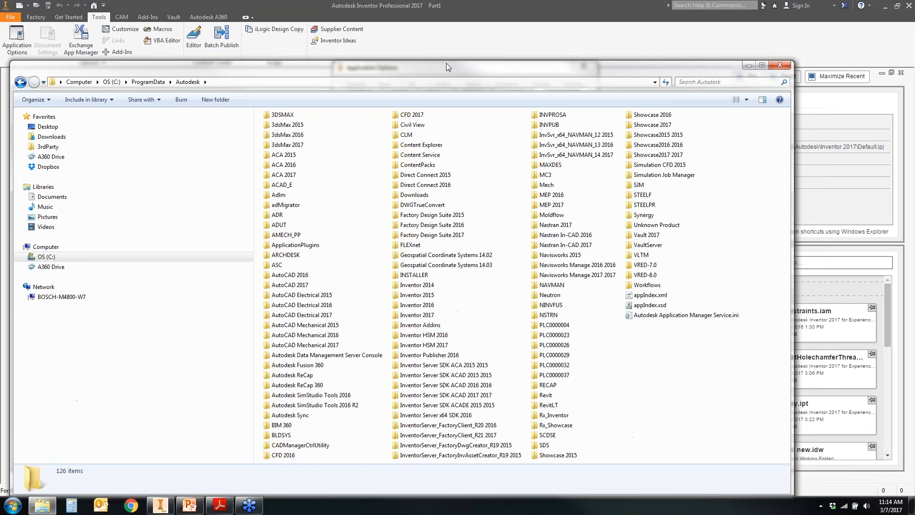
double_click(425, 306)
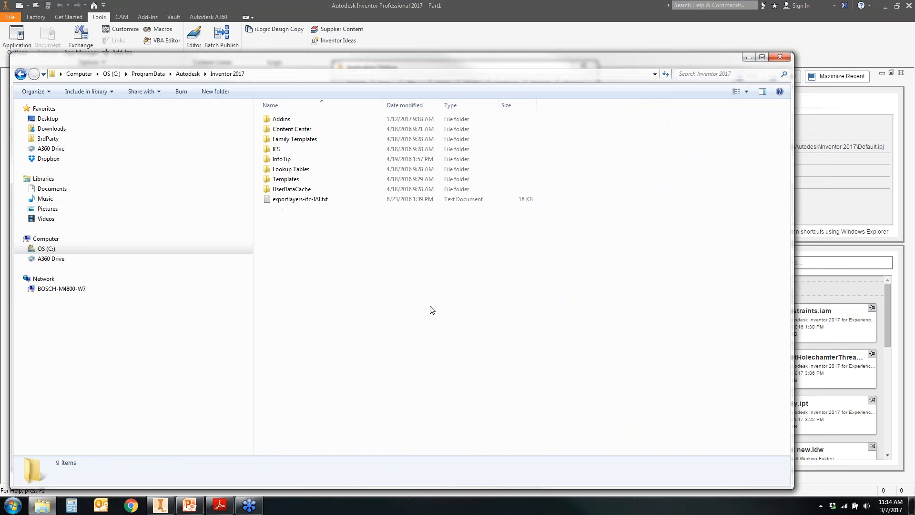
double_click(309, 131)
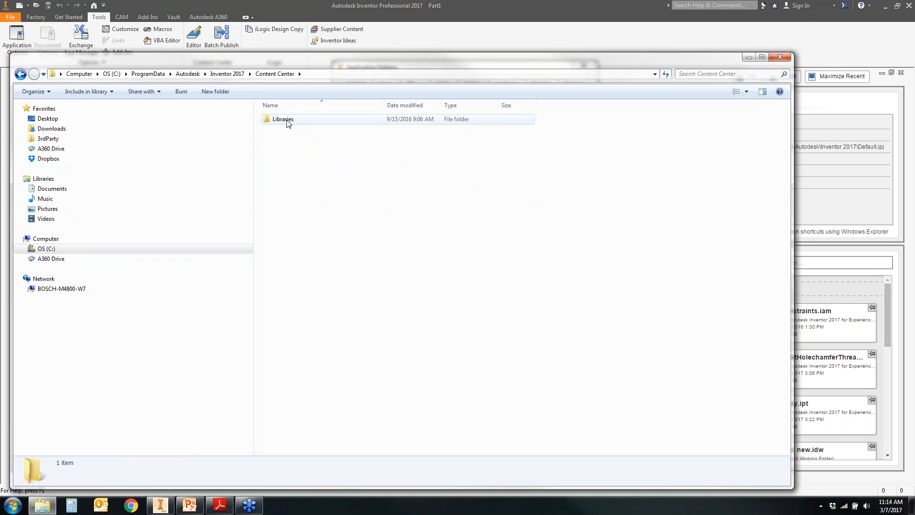
double_click(289, 120)
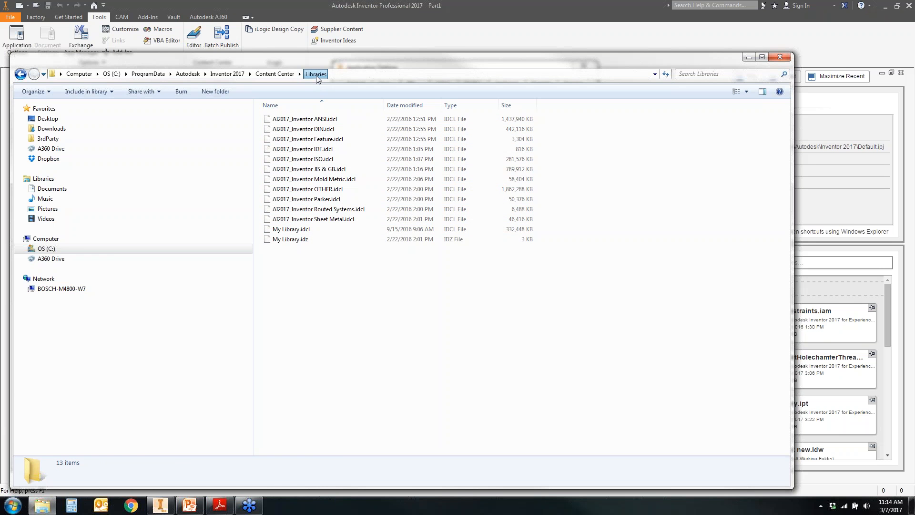
click(748, 58)
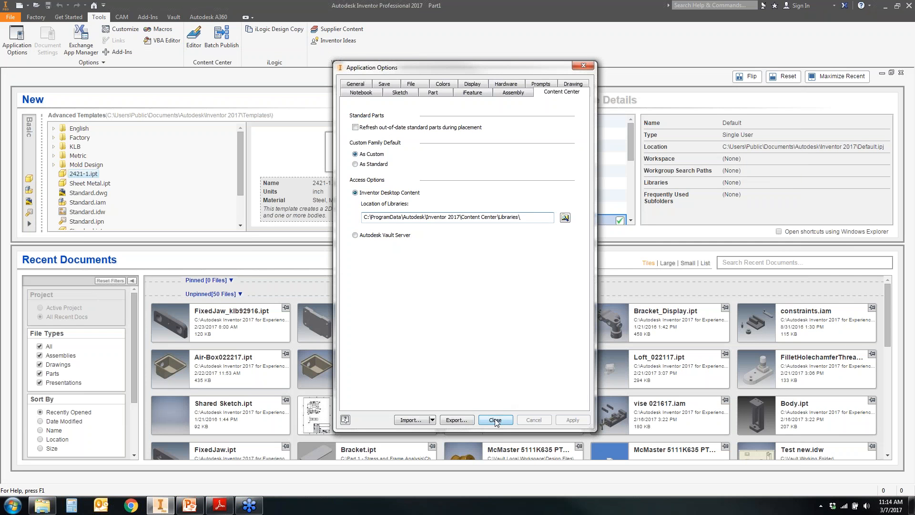
Step: Review the default Templates, Design Data, Content Center and Sketch Symbol Library paths in the file options, and close the application options
click(413, 85)
drag(352, 152, 517, 155)
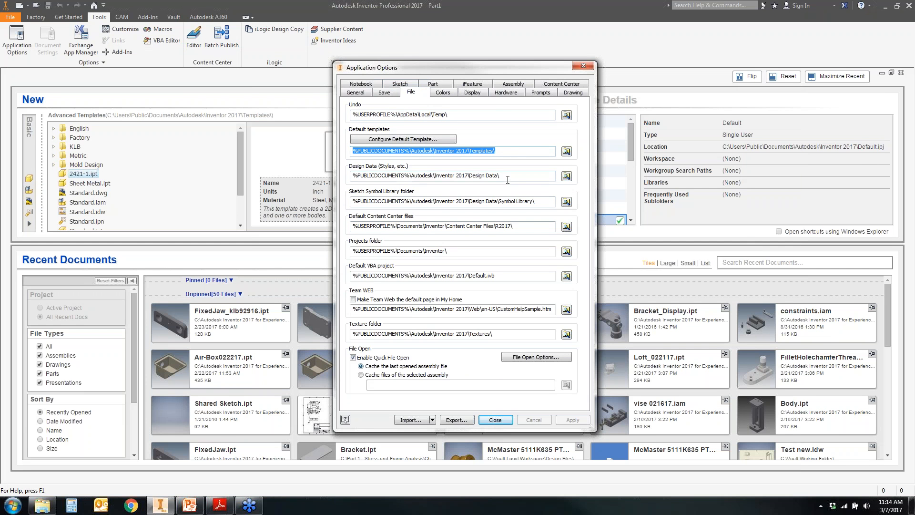
drag(352, 175, 526, 173)
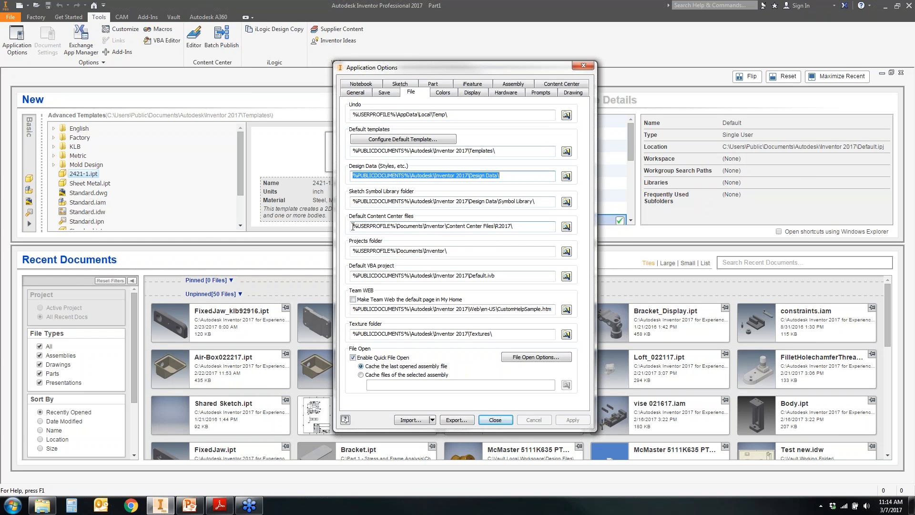
drag(353, 226, 529, 226)
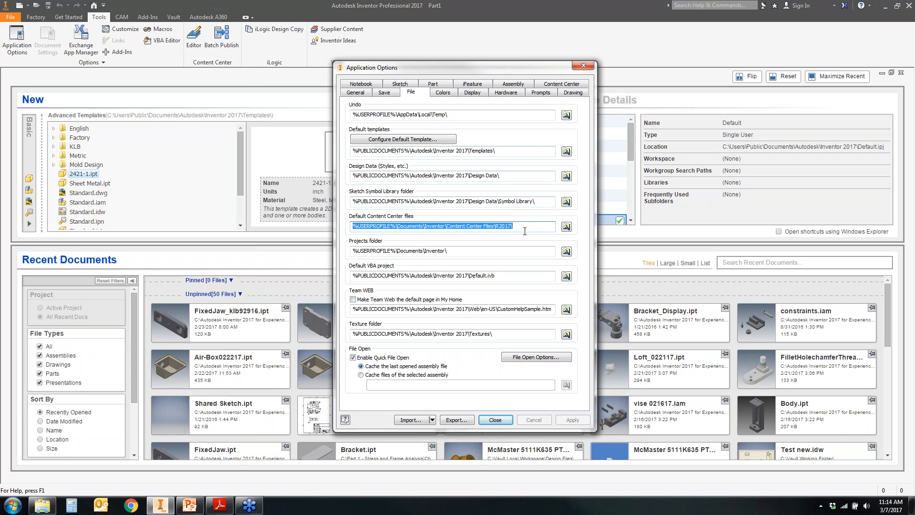
click(539, 200)
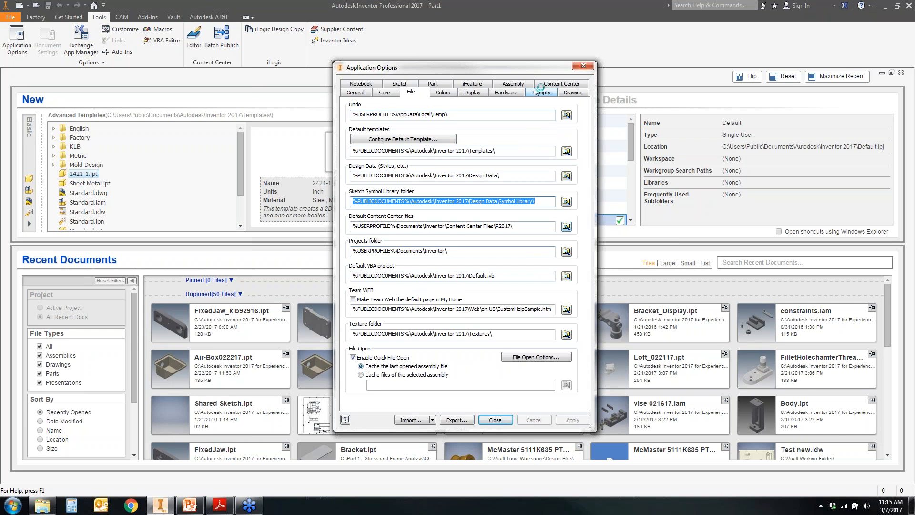
drag(519, 66, 292, 51)
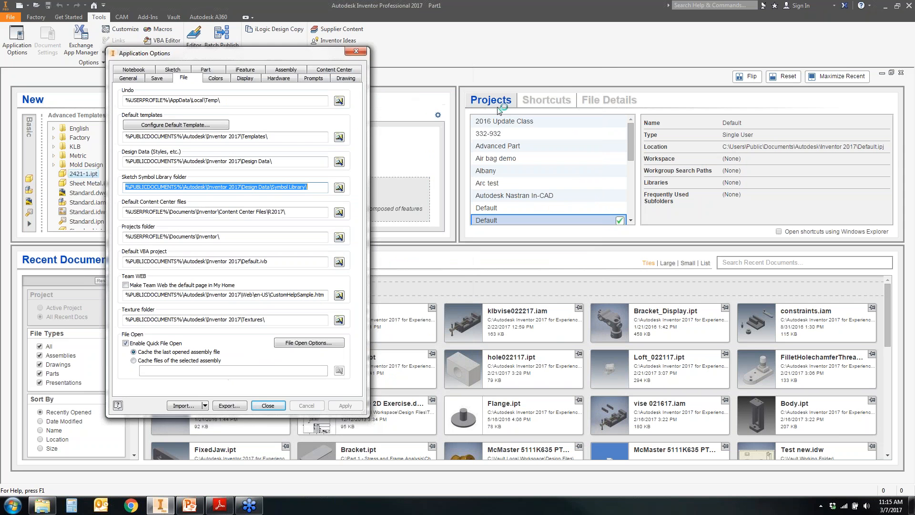
click(483, 222)
click(268, 405)
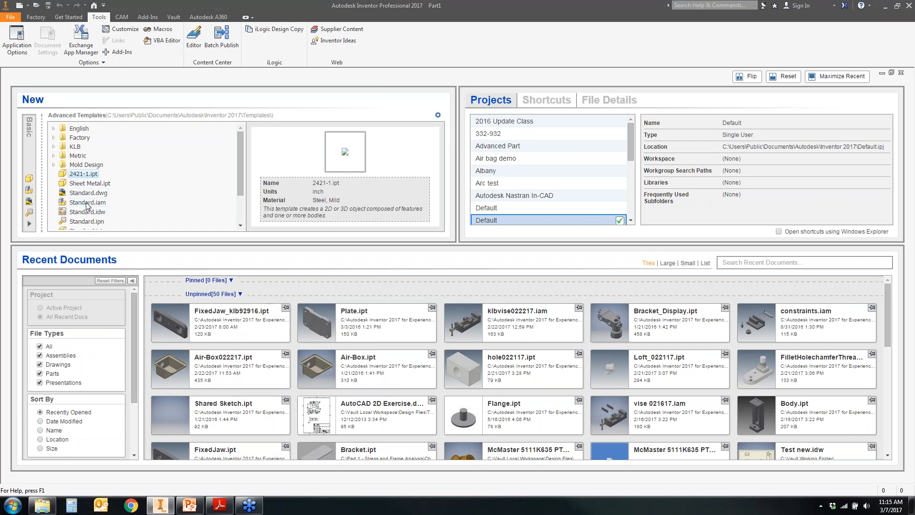
Step: Create a new part from the Standard.ipt template
drag(240, 190, 240, 203)
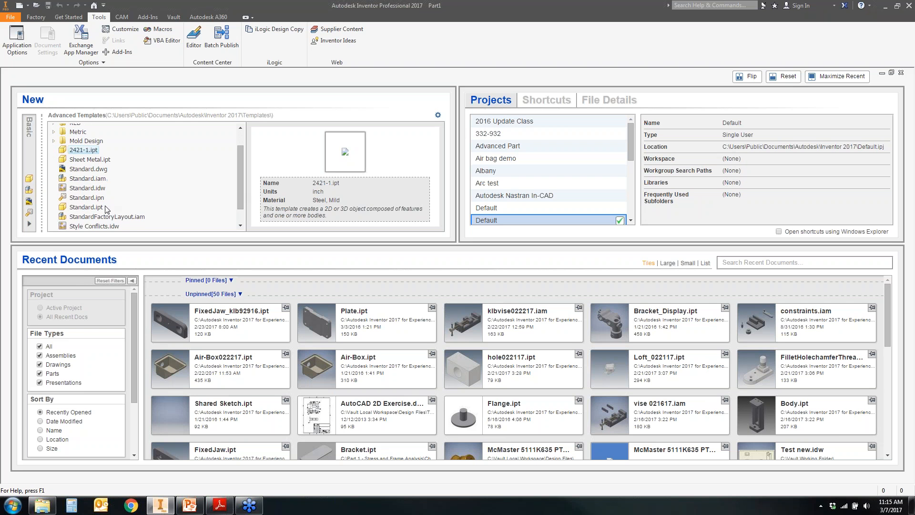
click(99, 208)
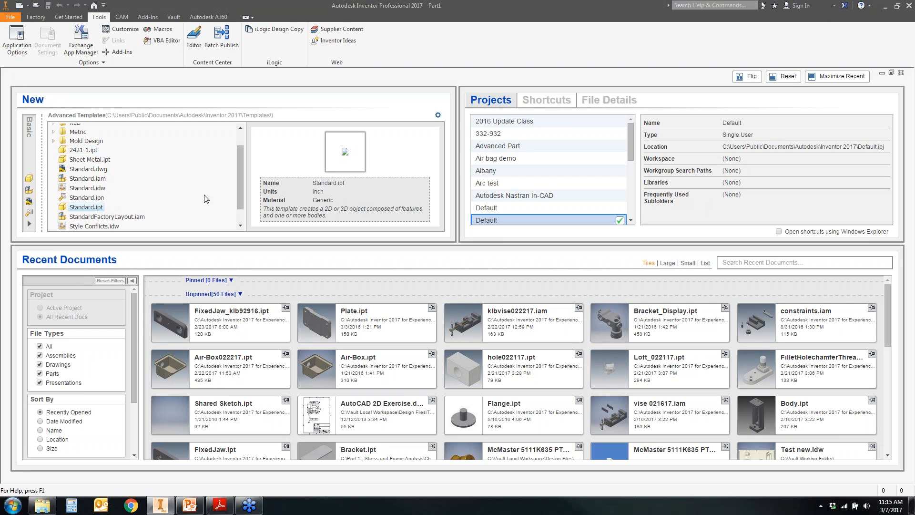
double_click(83, 207)
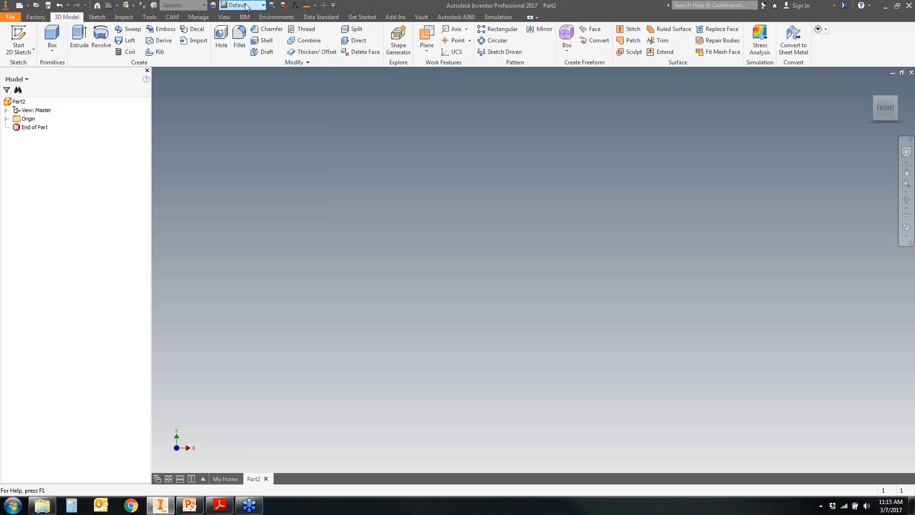
Step: Inspect the part's available material libraries and view the Inventor Material Library in an enlarged Material Browser
click(204, 5)
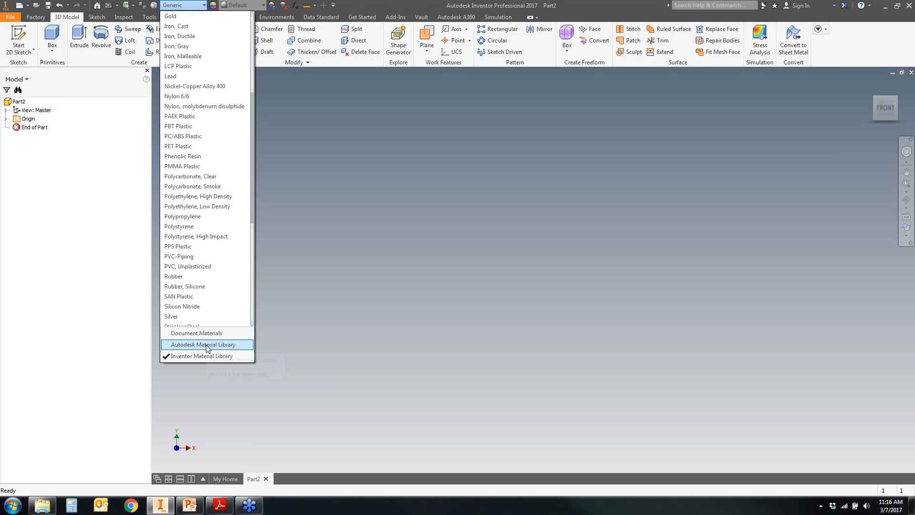
click(333, 100)
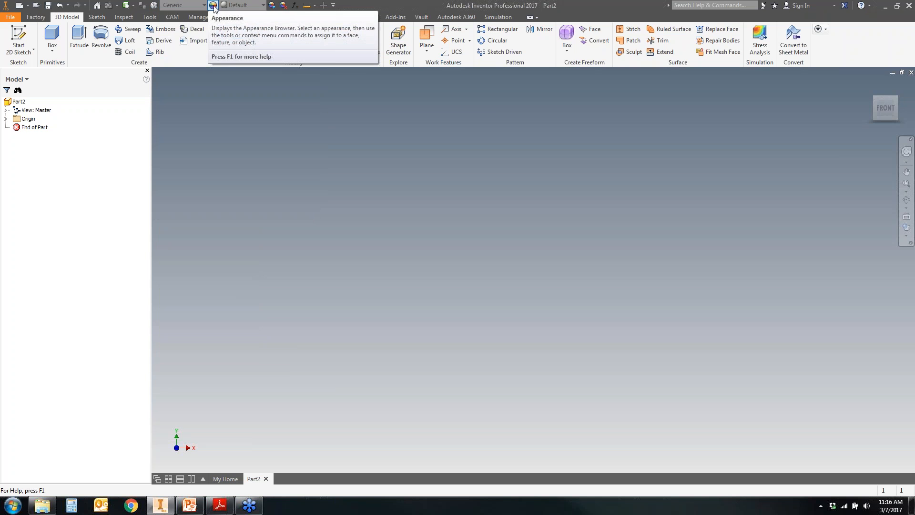
click(154, 6)
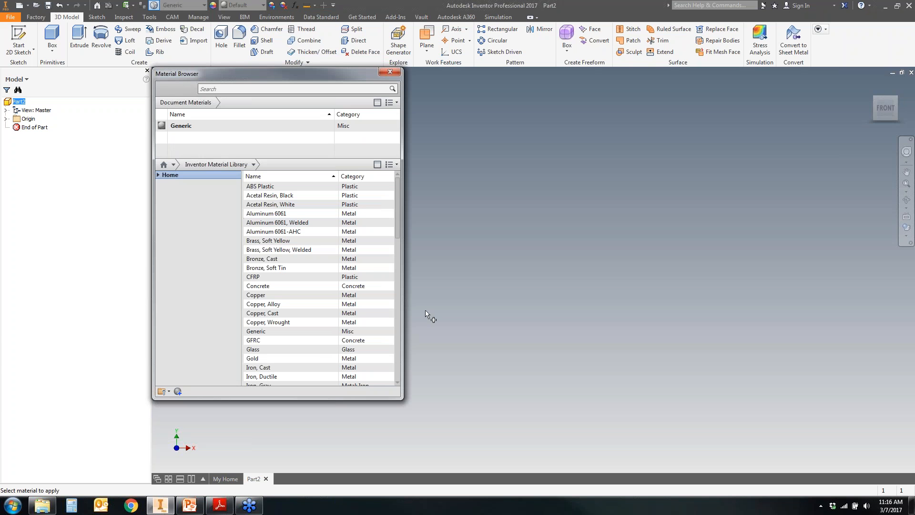
drag(401, 397, 432, 415)
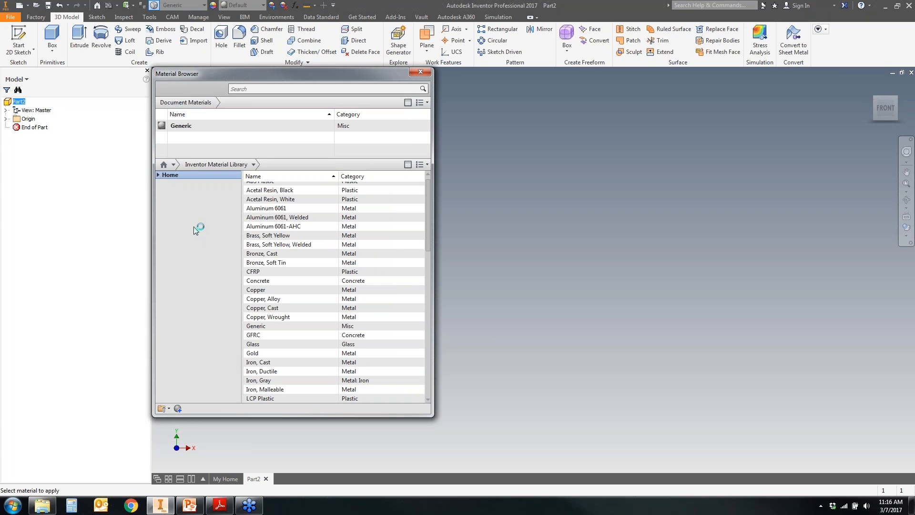
scroll(286, 201, up, 1)
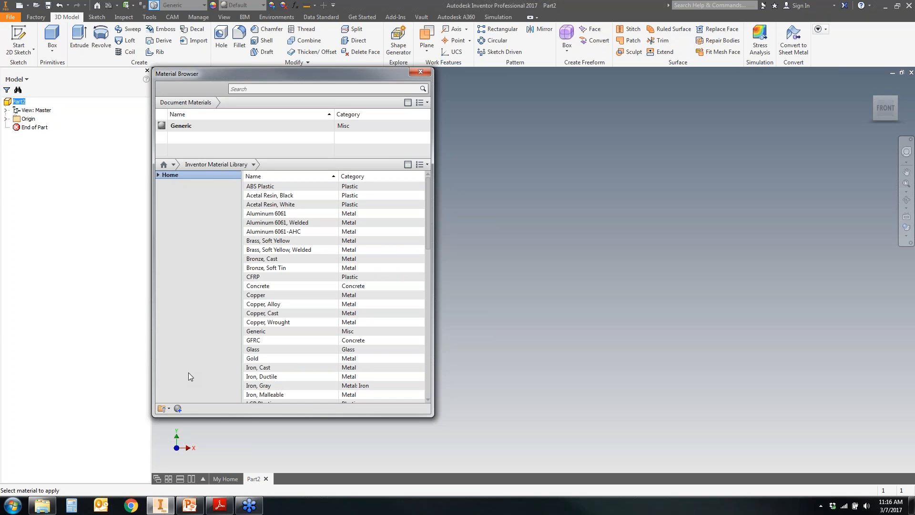
Step: Create a new material library file named demo
click(168, 408)
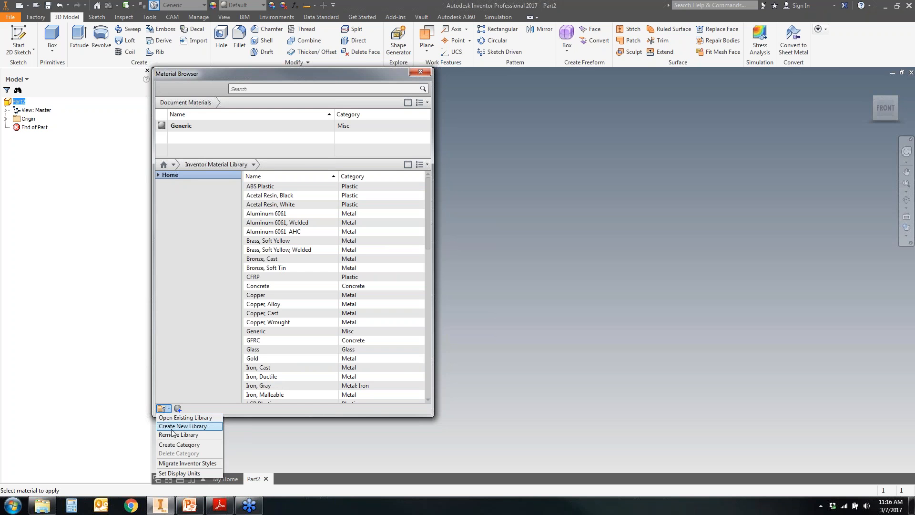
click(170, 429)
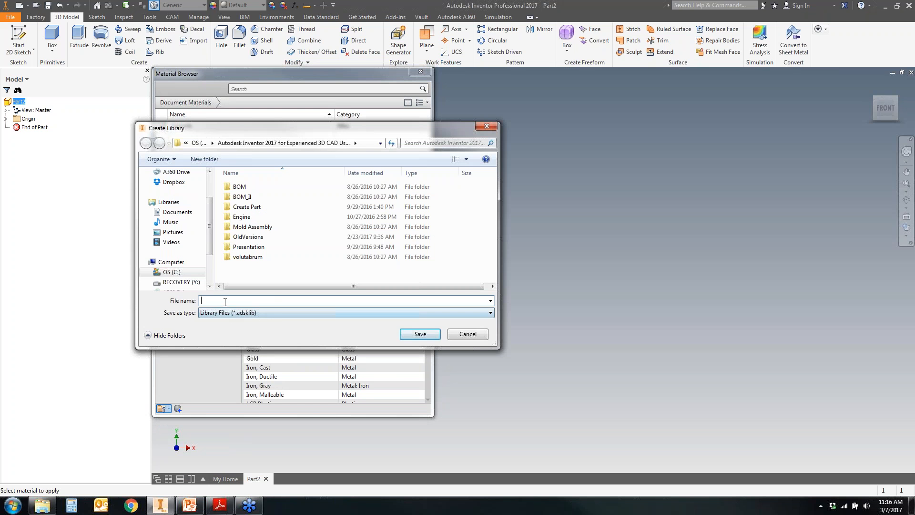
text(demo)
click(421, 334)
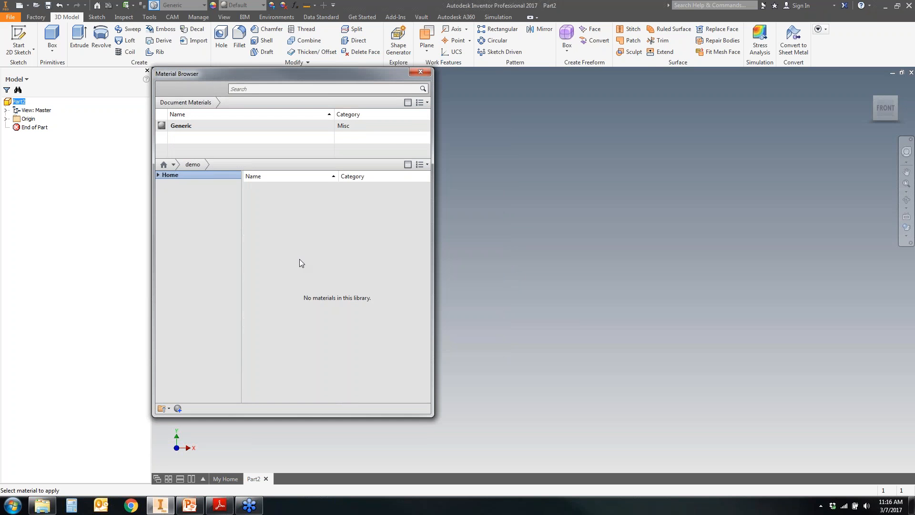
Step: Add Acrylic, Clear from the Autodesk Material Library to the demo library and display the demo library's contents
click(174, 164)
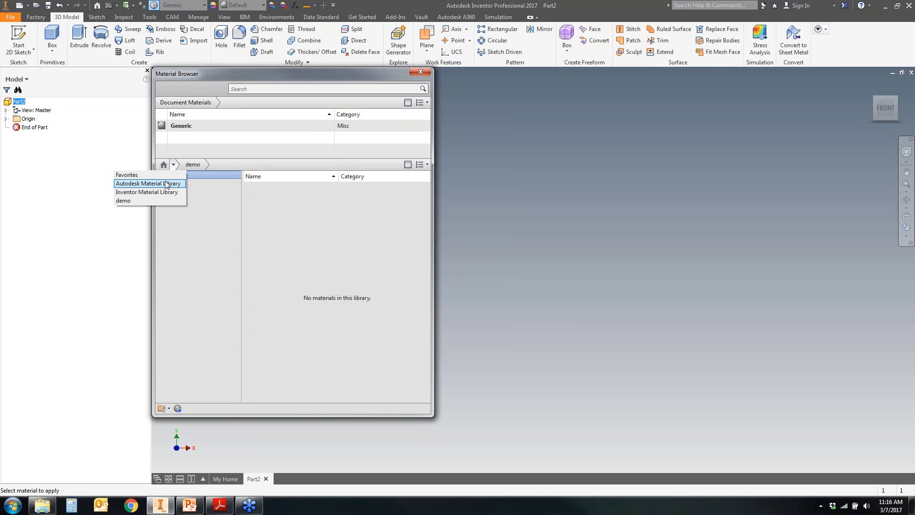
click(167, 184)
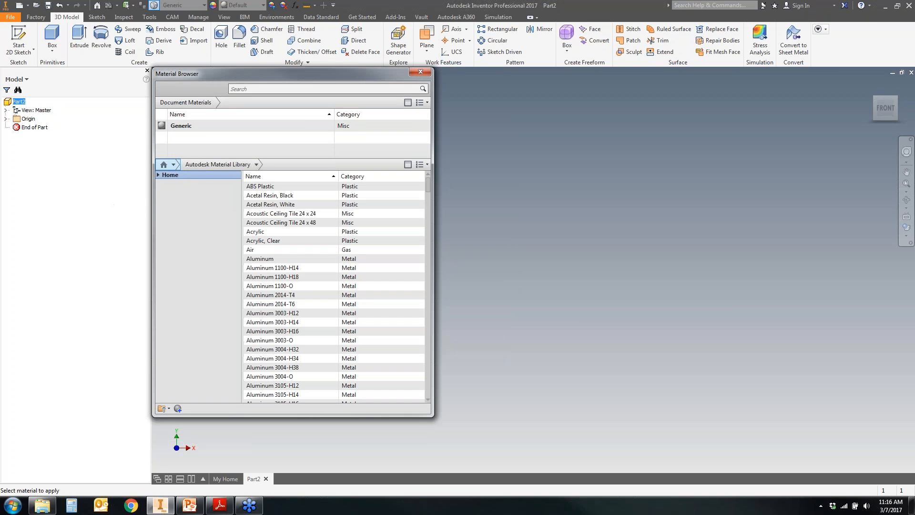
right_click(264, 242)
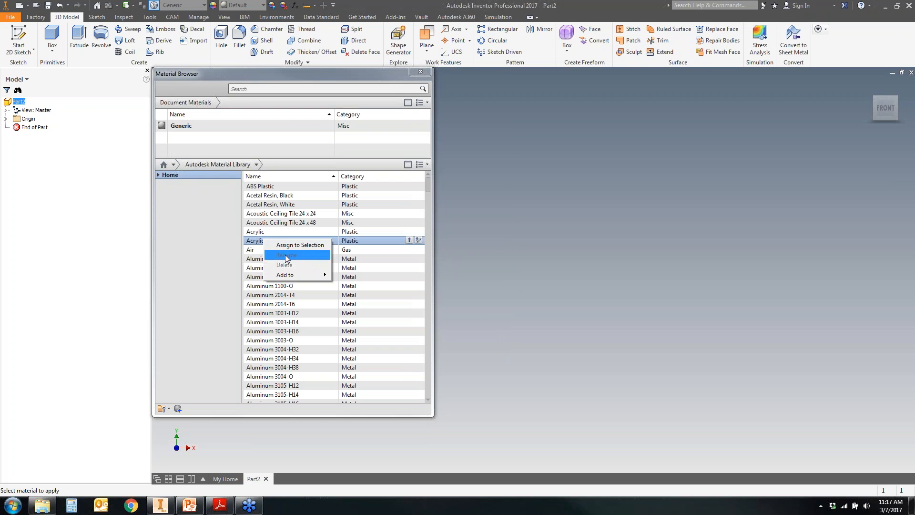
mouse_move(290, 280)
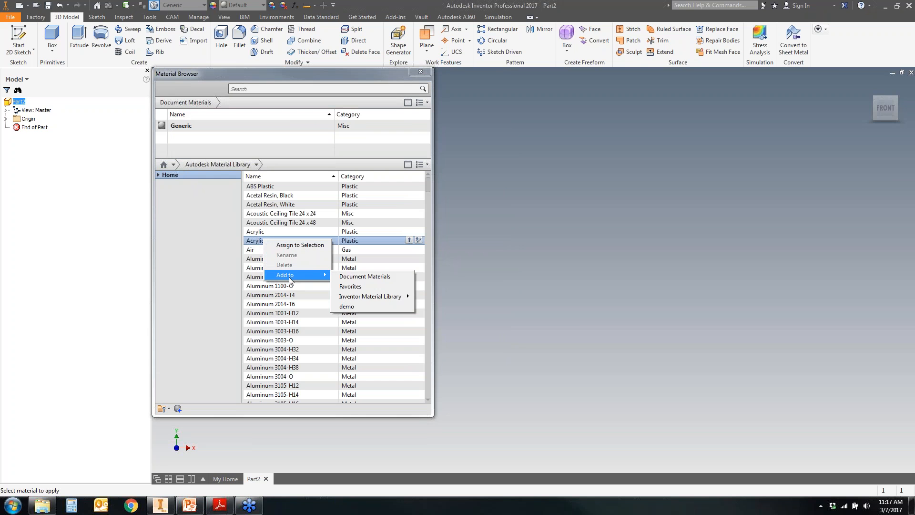
click(348, 308)
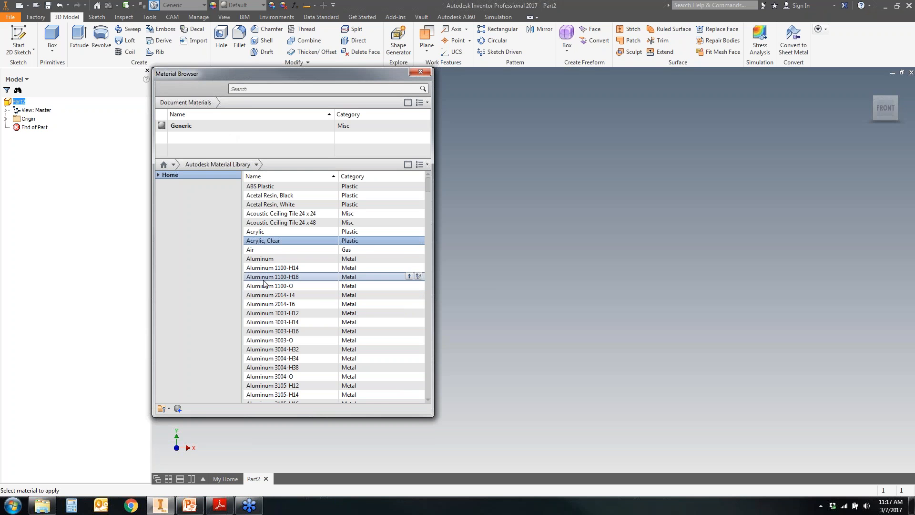
click(173, 165)
click(156, 201)
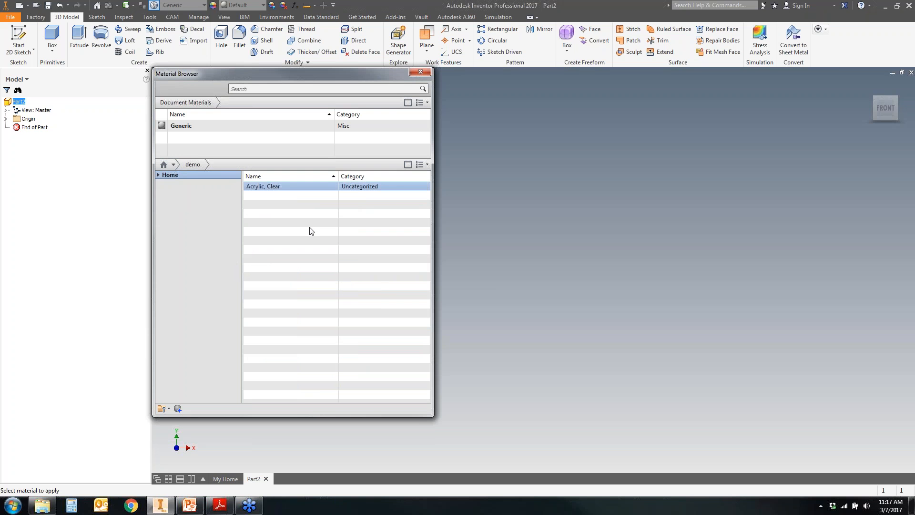
Step: Add the demo library's Acrylic, Clear to the document for editing, review its identity and appearance properties, and close the Material Browser
mouse_move(423, 188)
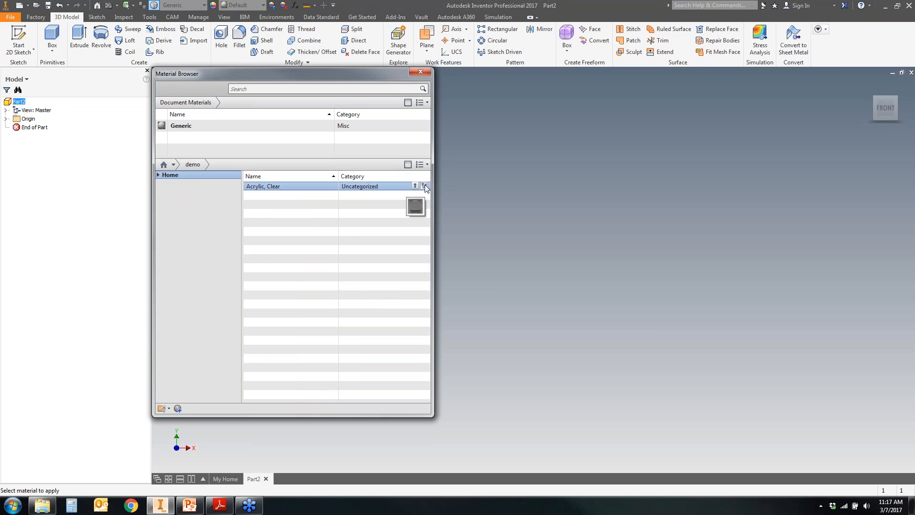
click(425, 187)
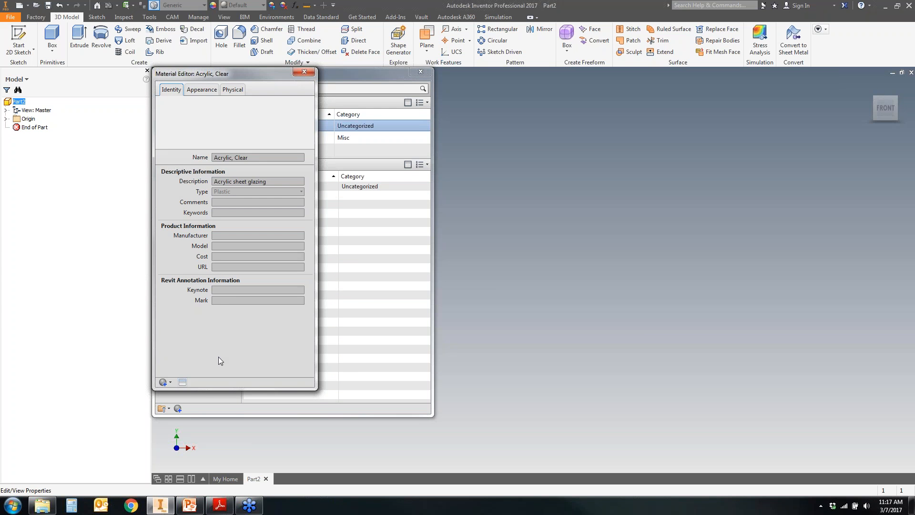
click(201, 91)
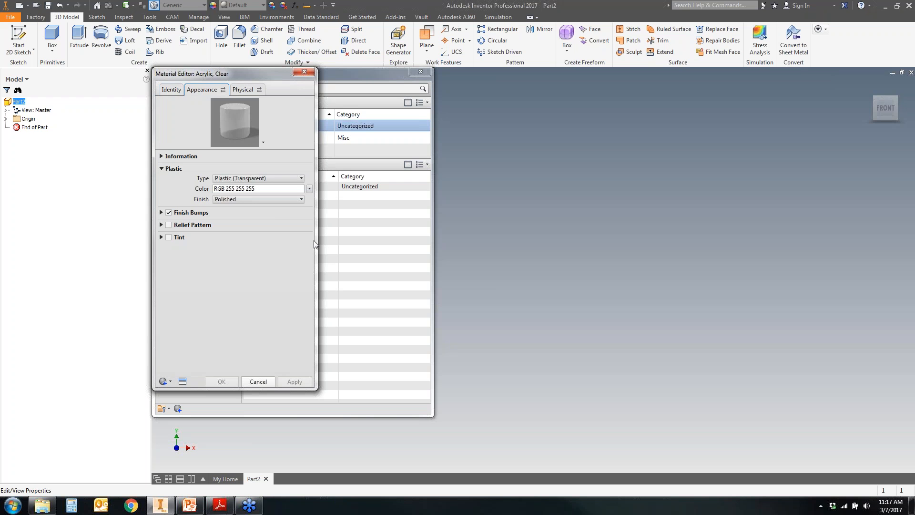
click(305, 73)
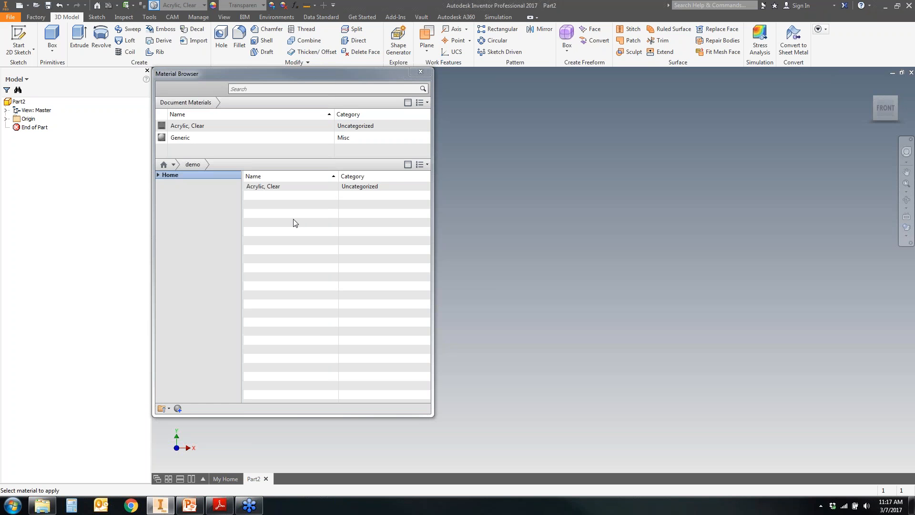
click(421, 73)
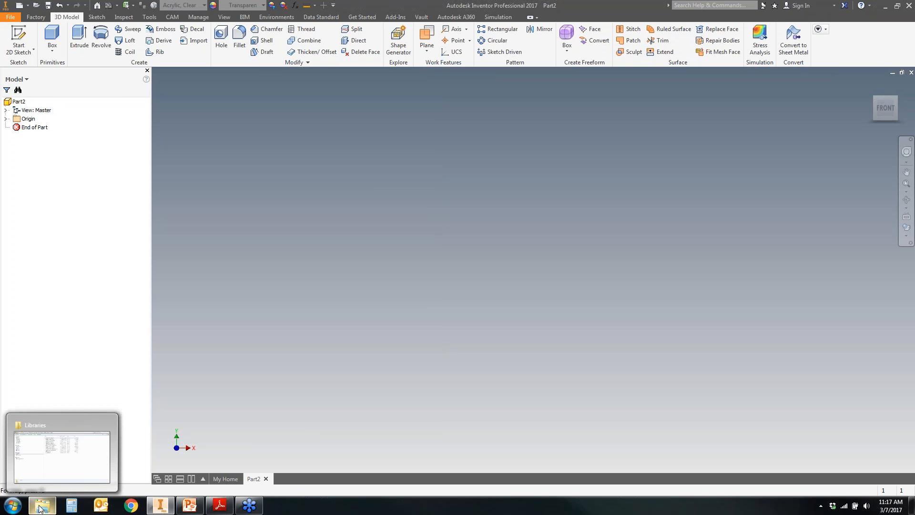
Step: Switch to Windows Explorer and browse to C:\Users\Public\Public Documents\Autodesk
click(42, 470)
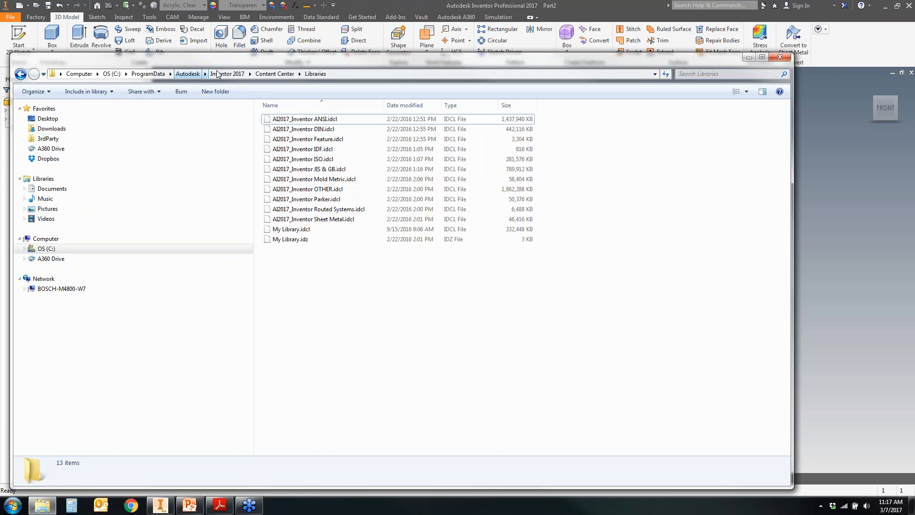
click(107, 76)
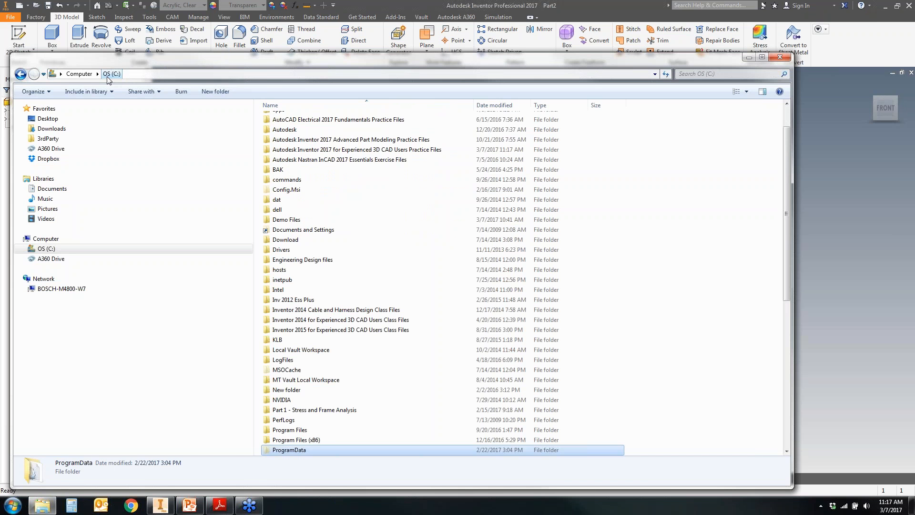
click(51, 252)
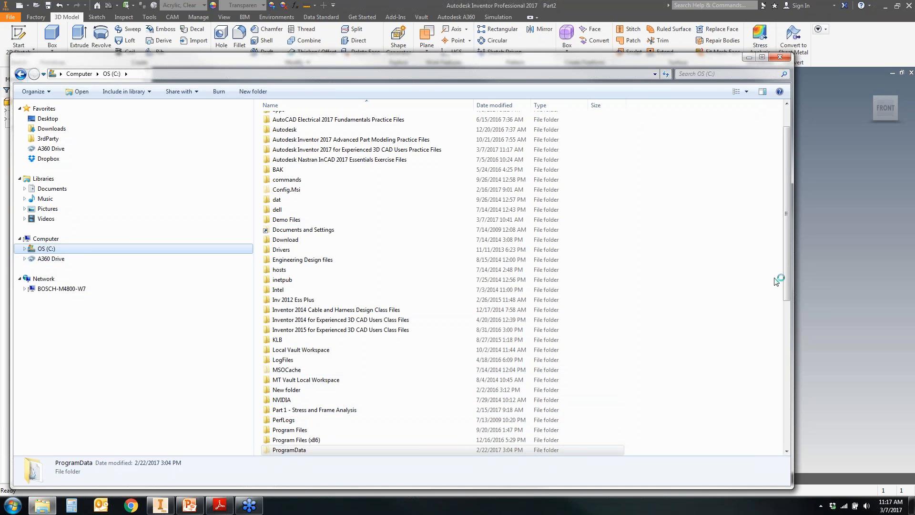
drag(787, 279, 794, 387)
double_click(290, 321)
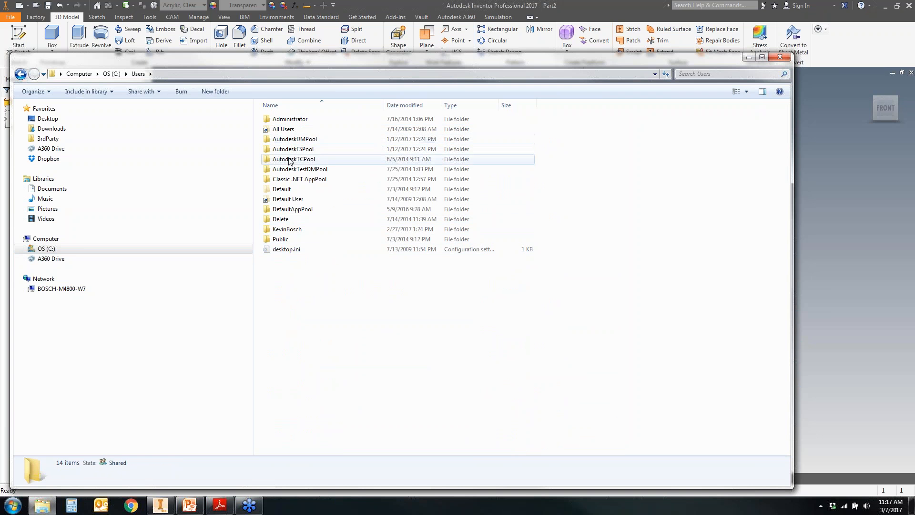
double_click(285, 240)
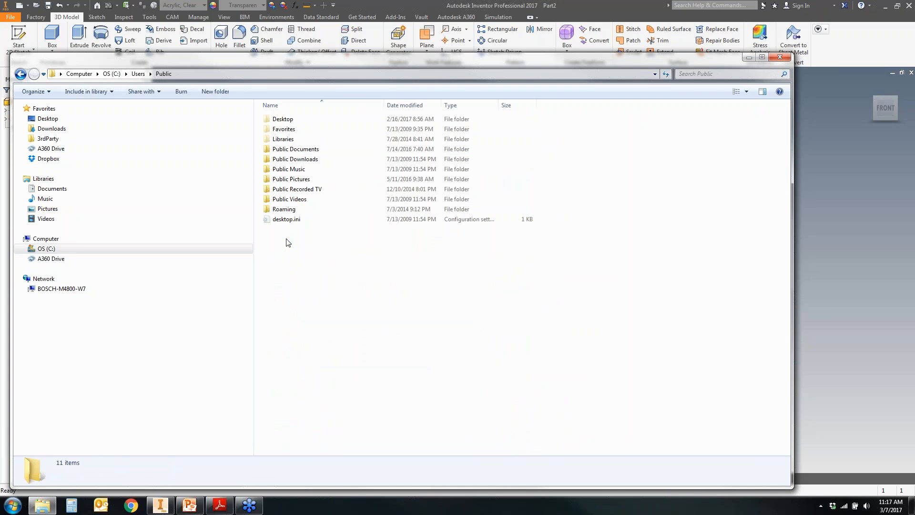
double_click(292, 149)
click(286, 130)
double_click(285, 130)
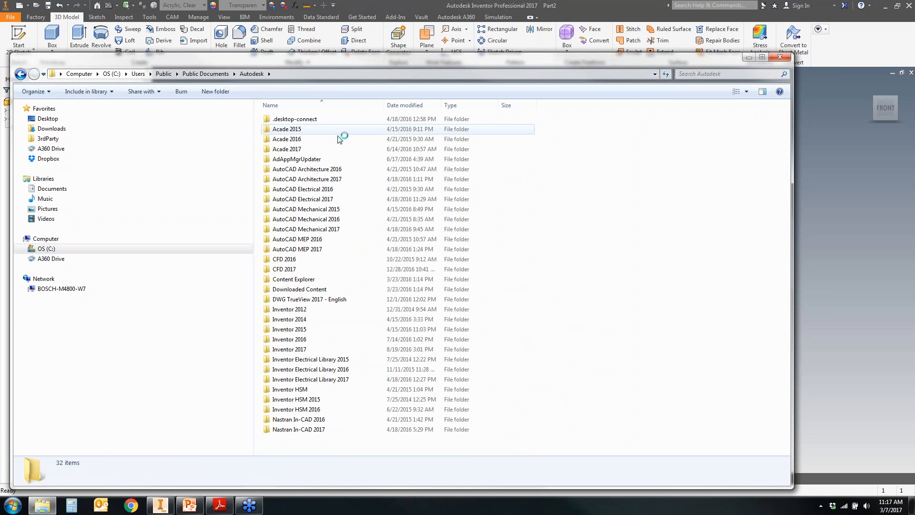
Step: Open the Inventor 2017\Design Data\Materials folder to view the material library files, and minimize the Explorer window
double_click(305, 349)
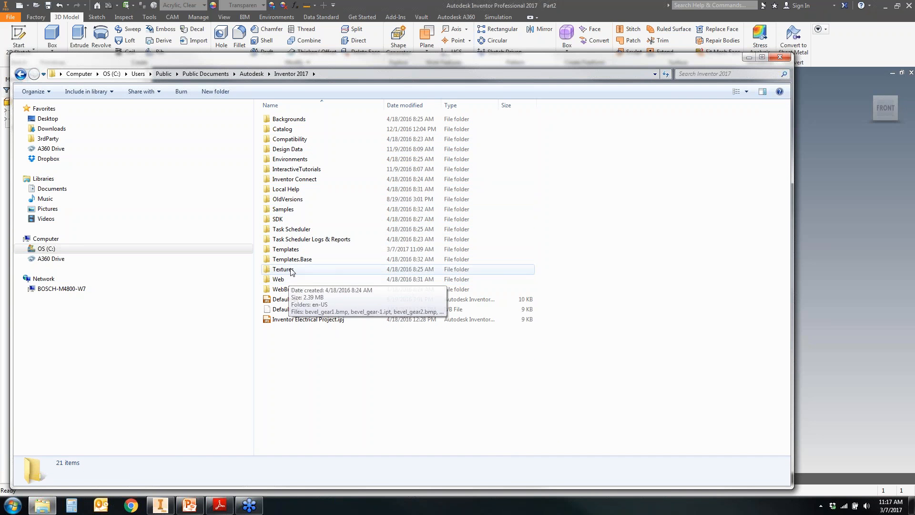
double_click(289, 149)
double_click(301, 191)
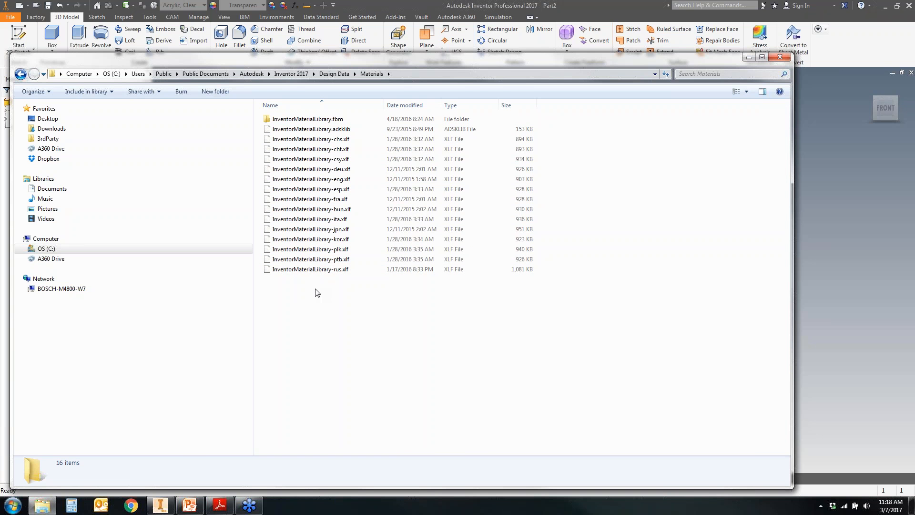
right_click(283, 278)
mouse_move(290, 287)
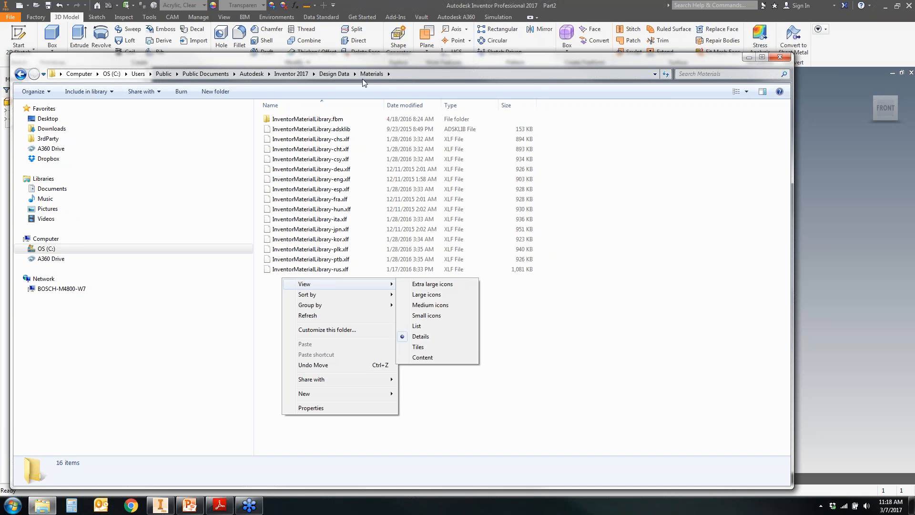
click(750, 58)
click(750, 58)
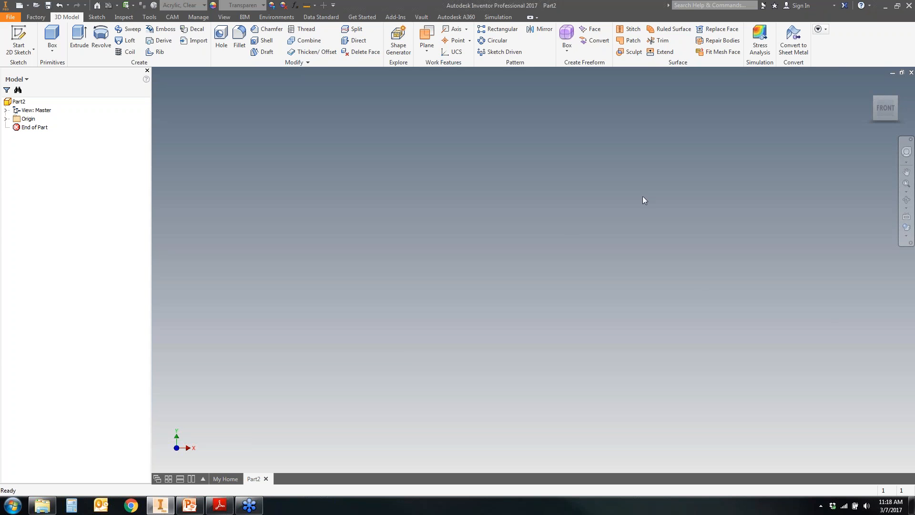
Step: Close the part and try to create a drawing from the Style Conflicts.idw template
click(911, 72)
click(429, 270)
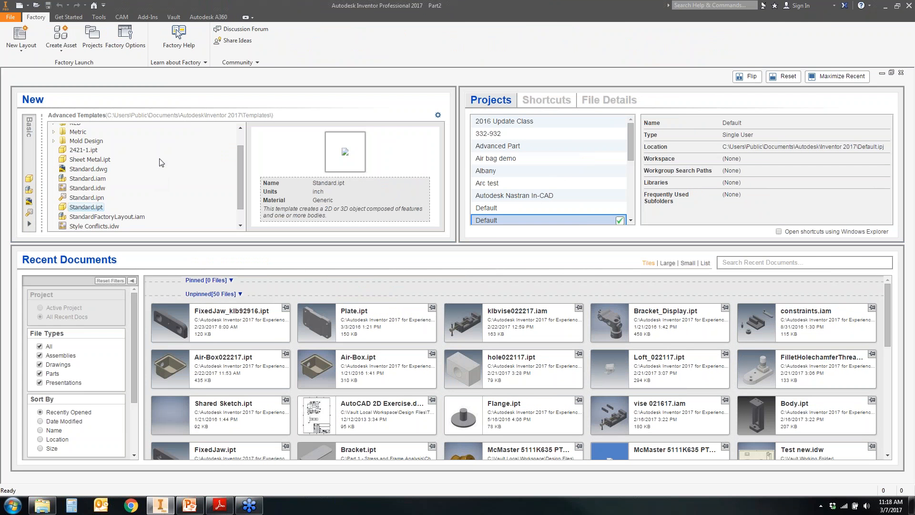
drag(244, 161, 241, 141)
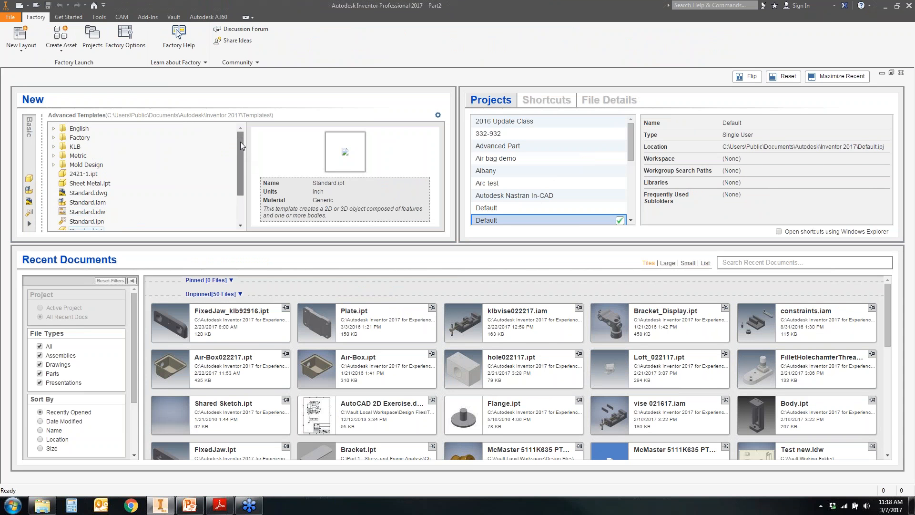
drag(242, 164, 244, 191)
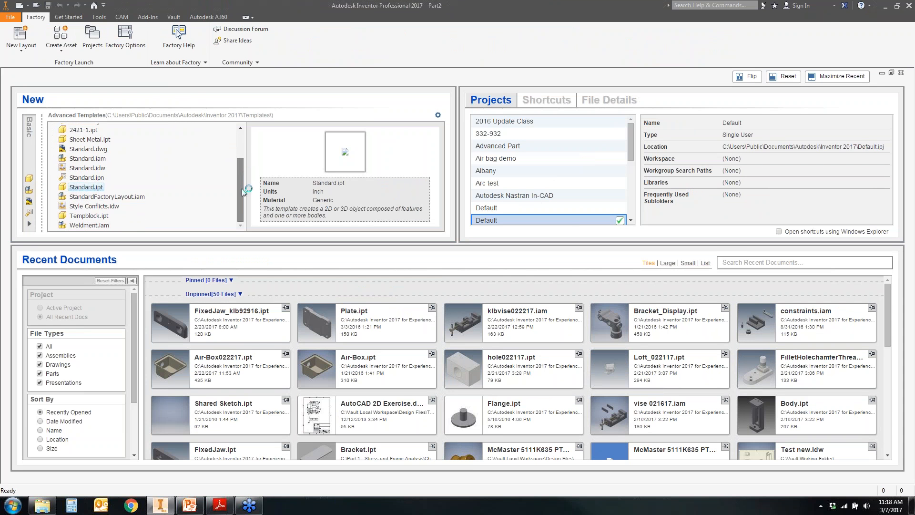
click(115, 207)
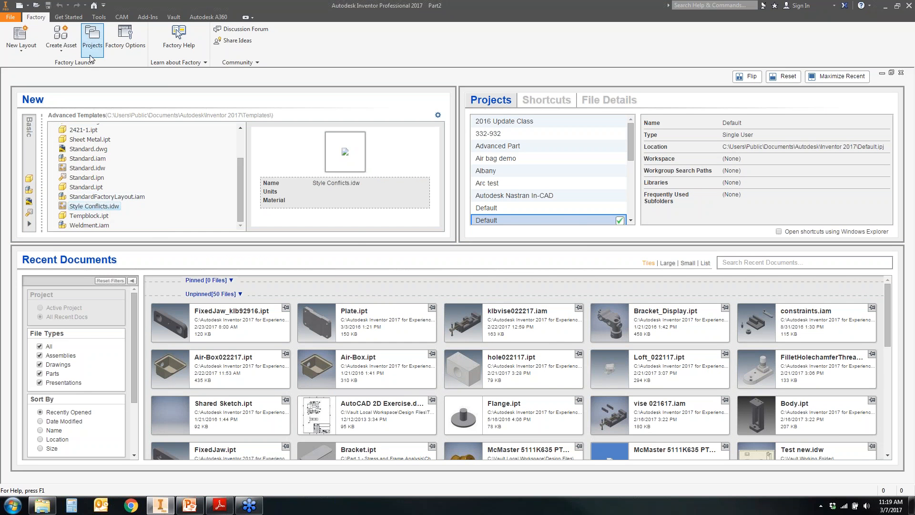
double_click(96, 207)
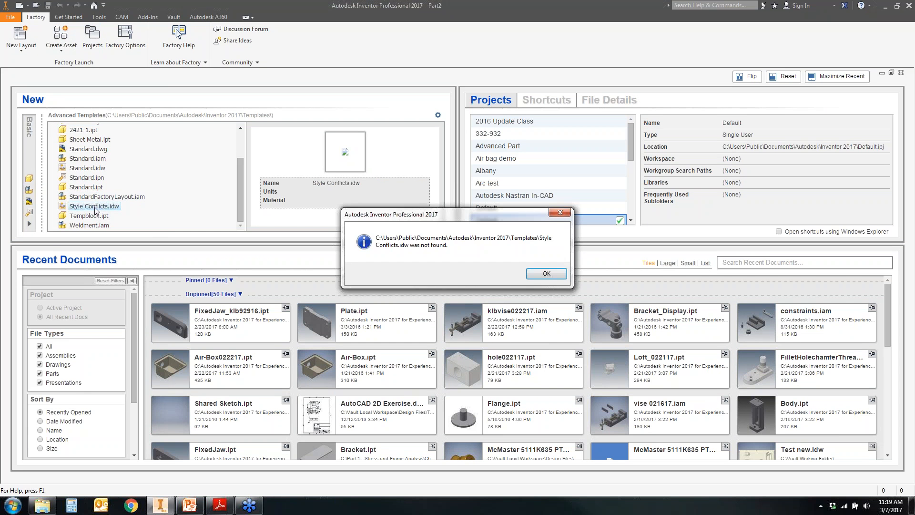
click(546, 272)
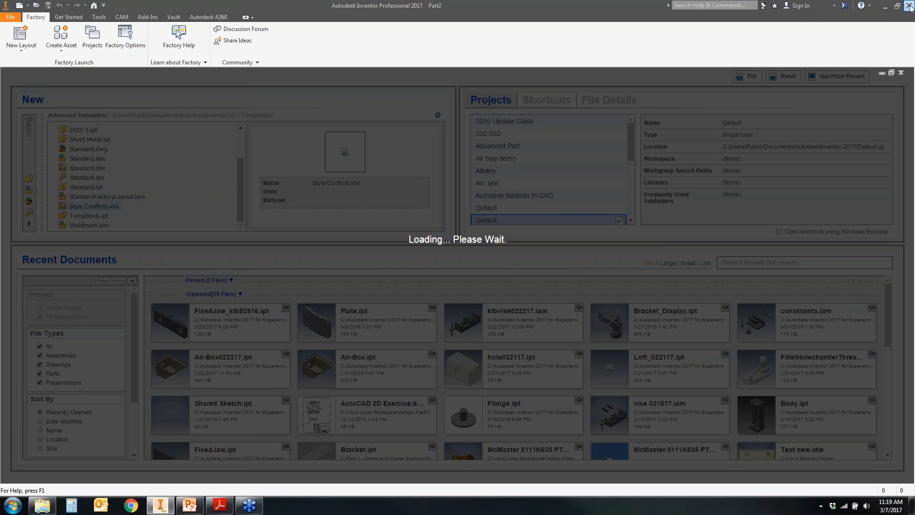
Step: Close Autodesk Inventor Professional 2017 and relaunch it from the desktop
click(909, 7)
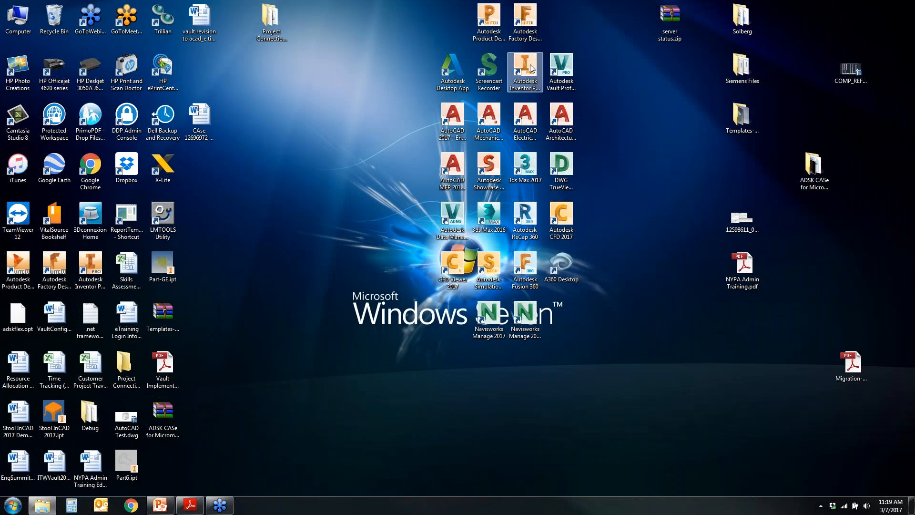
double_click(527, 67)
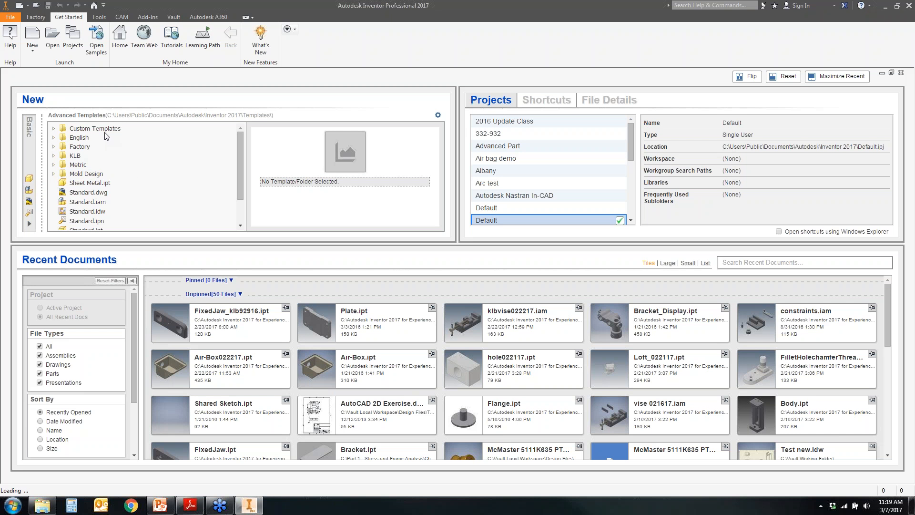
Step: Create a drawing from the Style Conflicts.idw custom template, view the style conflict prompt options and accept the conflict message
double_click(103, 130)
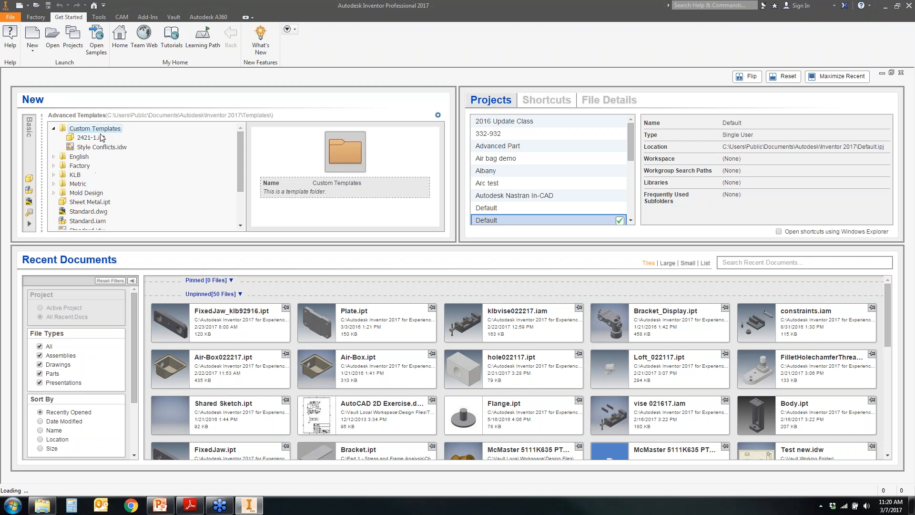
click(102, 148)
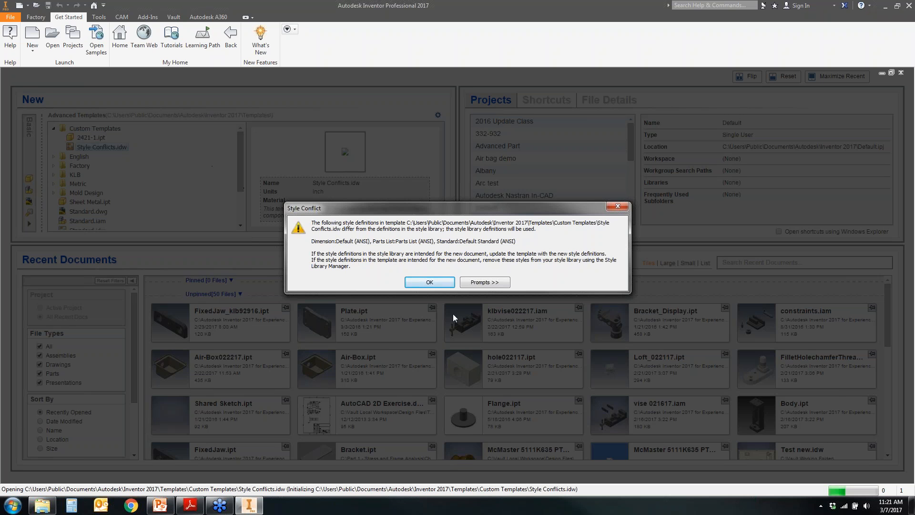
click(483, 284)
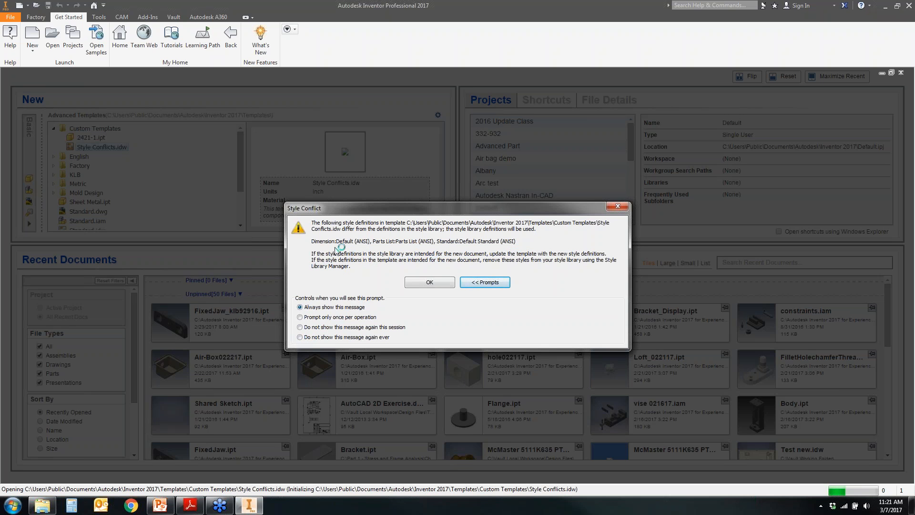
click(428, 283)
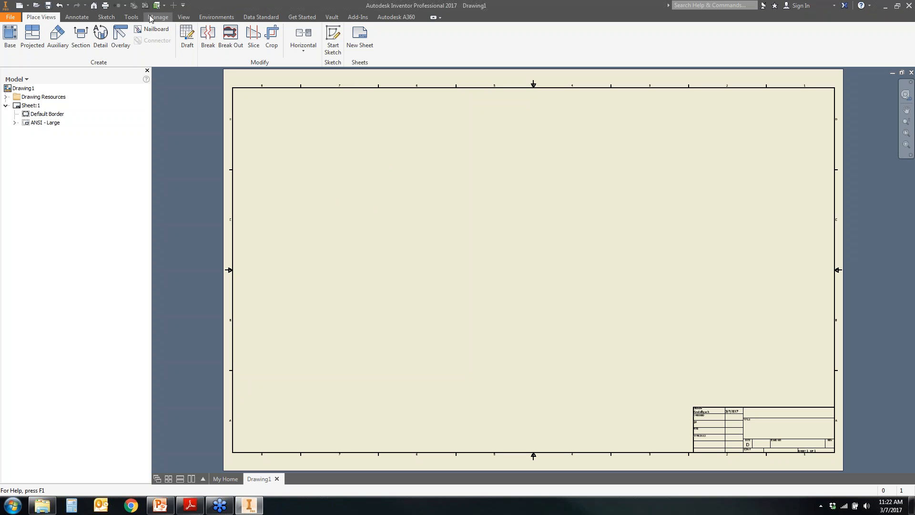
Step: Open the Styles Editor and examine which dimension styles are available in Default Standard (ANSI)
click(159, 19)
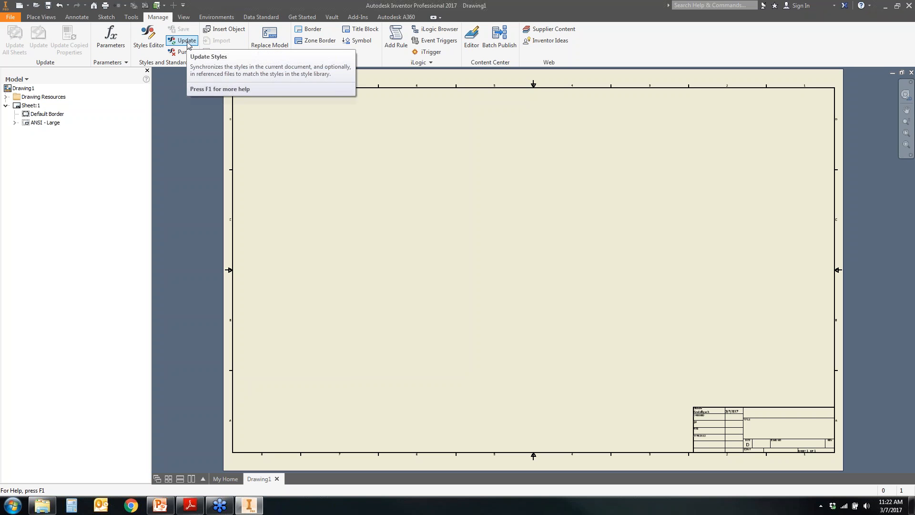
click(149, 37)
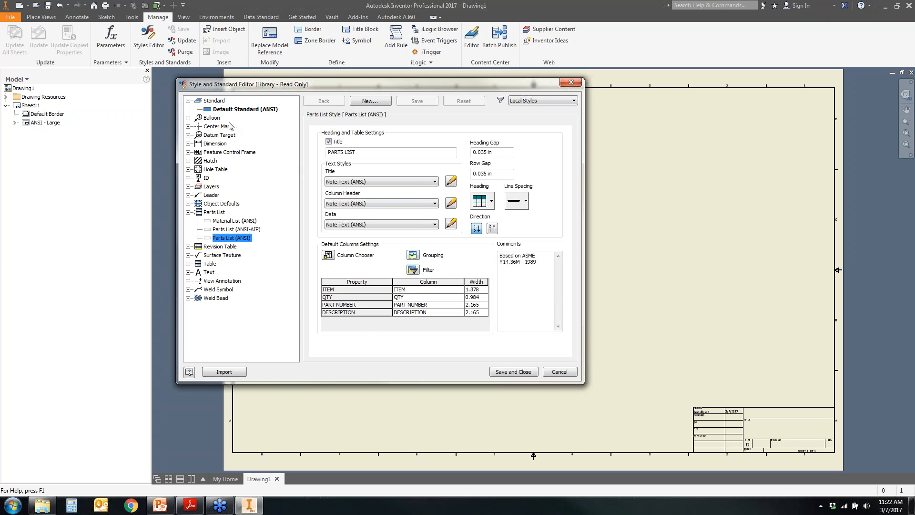
click(236, 110)
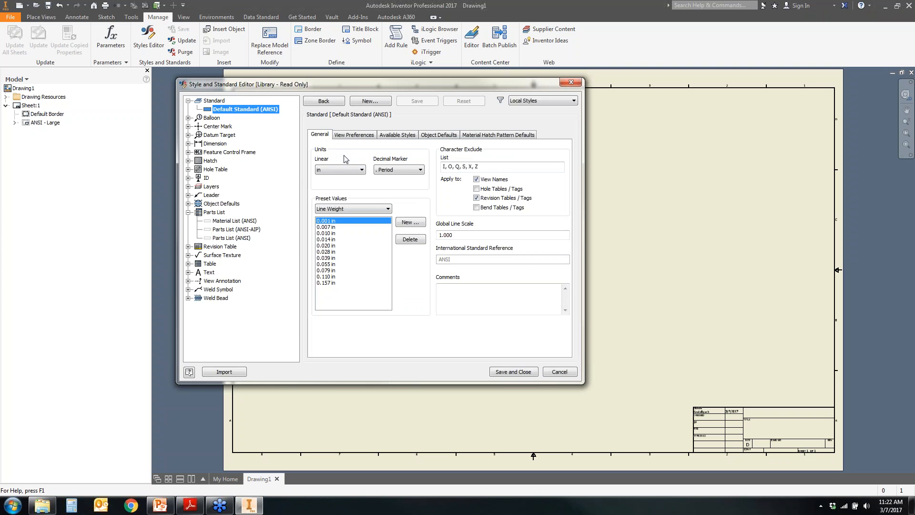
click(355, 135)
click(395, 135)
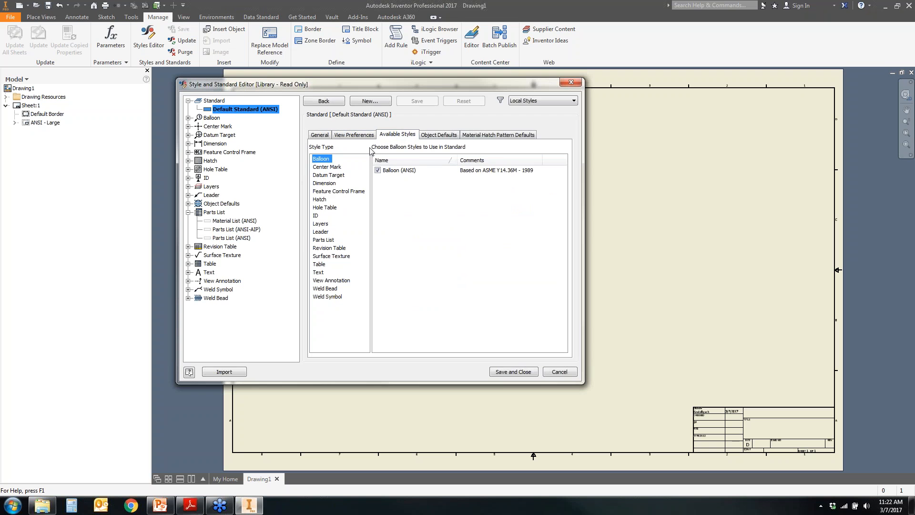
click(333, 185)
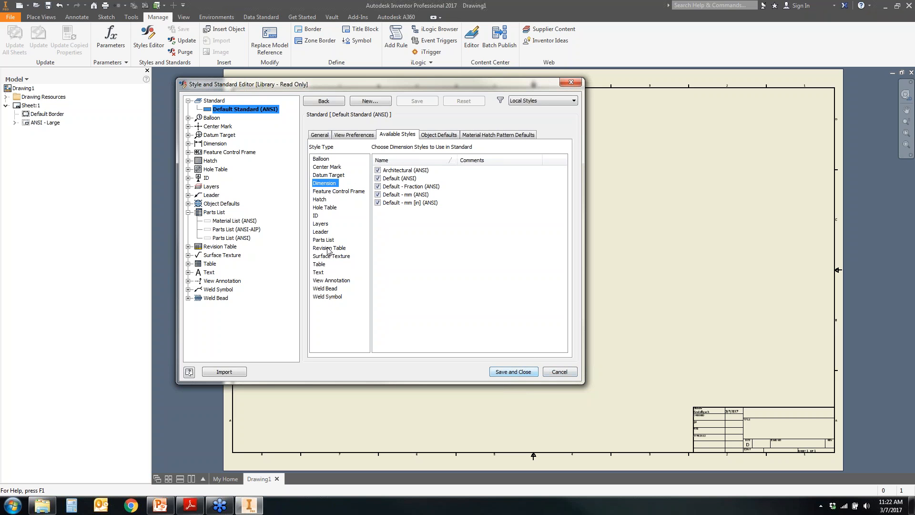
Step: Examine the linear precision options of the Default (ANSI) dimension style and the Parts List (ANSI) style, leaving the editor without saving
click(188, 143)
click(188, 143)
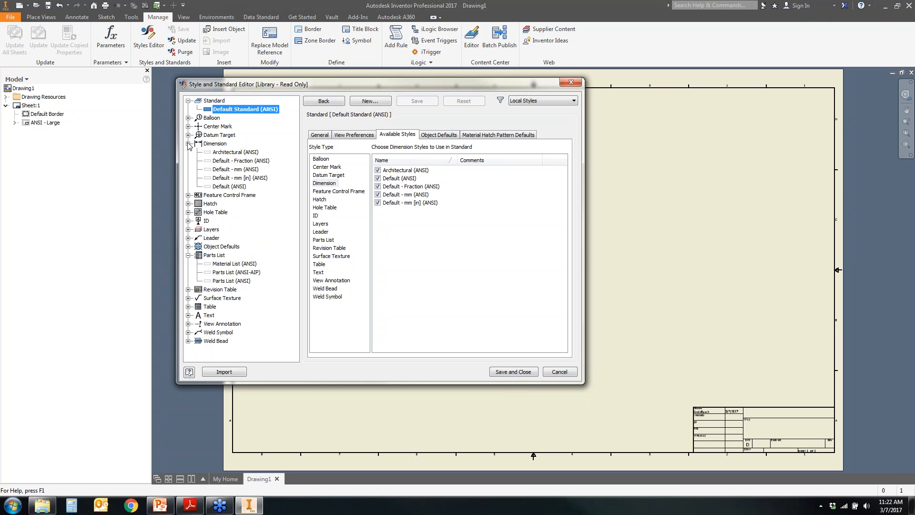
click(240, 188)
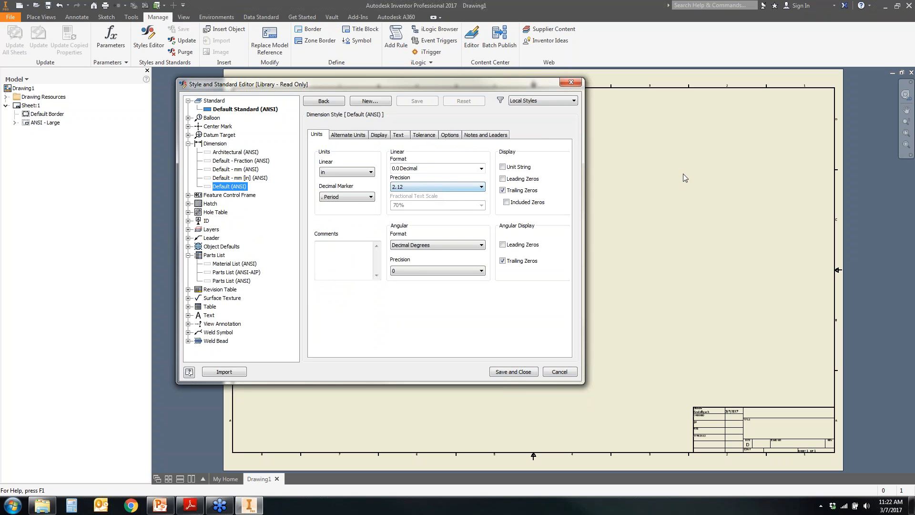
click(449, 187)
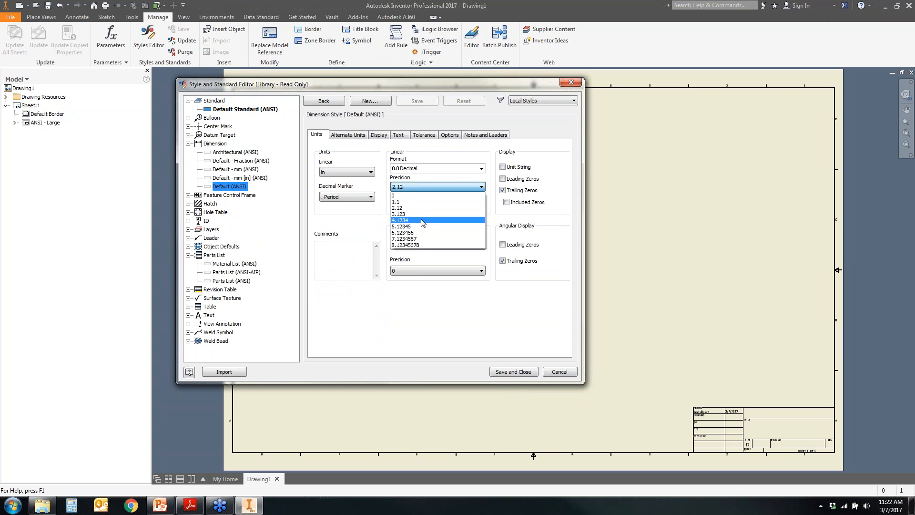
click(417, 188)
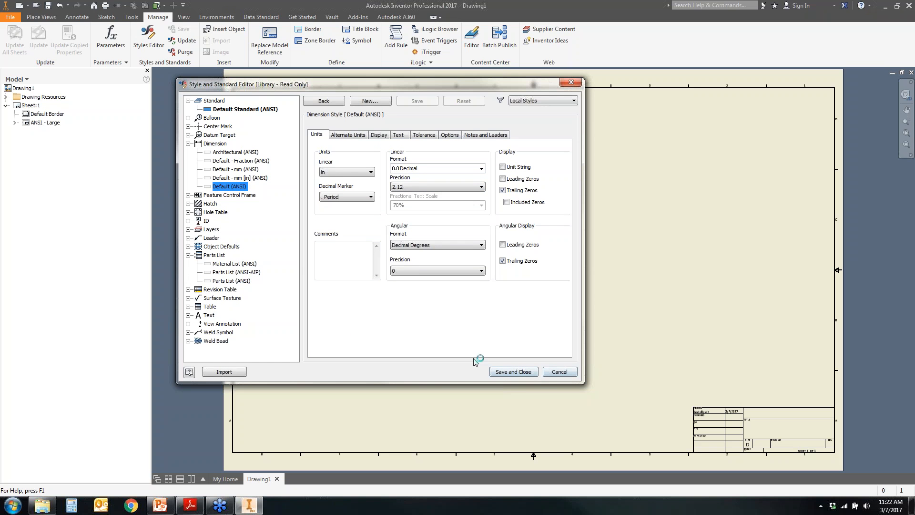
click(233, 281)
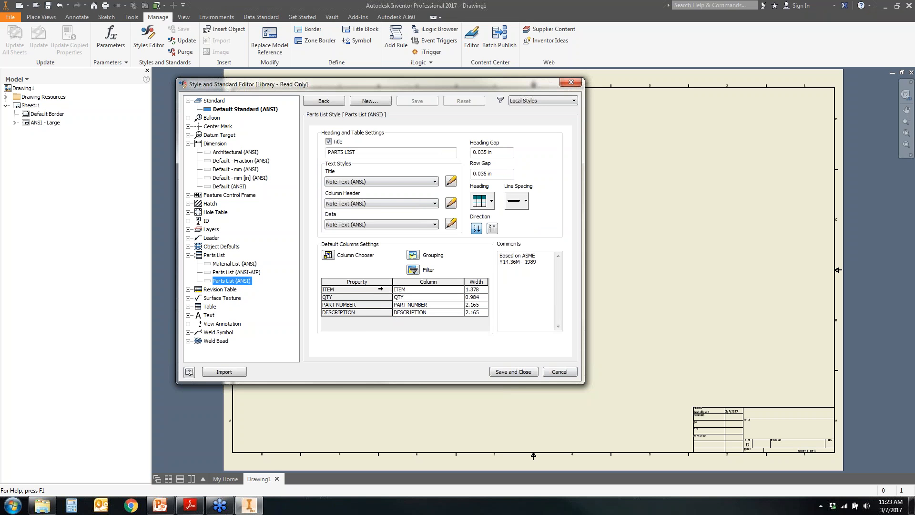
click(560, 372)
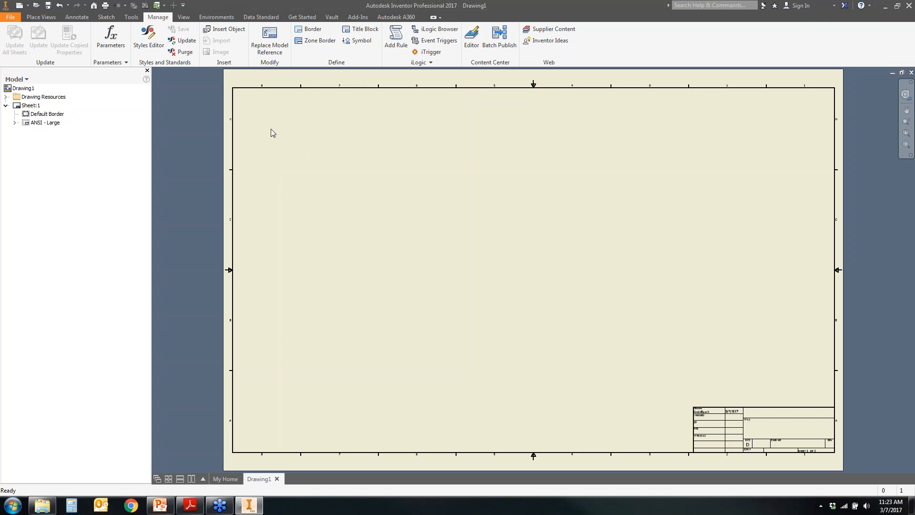
Step: Update all of the drawing's styles to match the style library
click(180, 44)
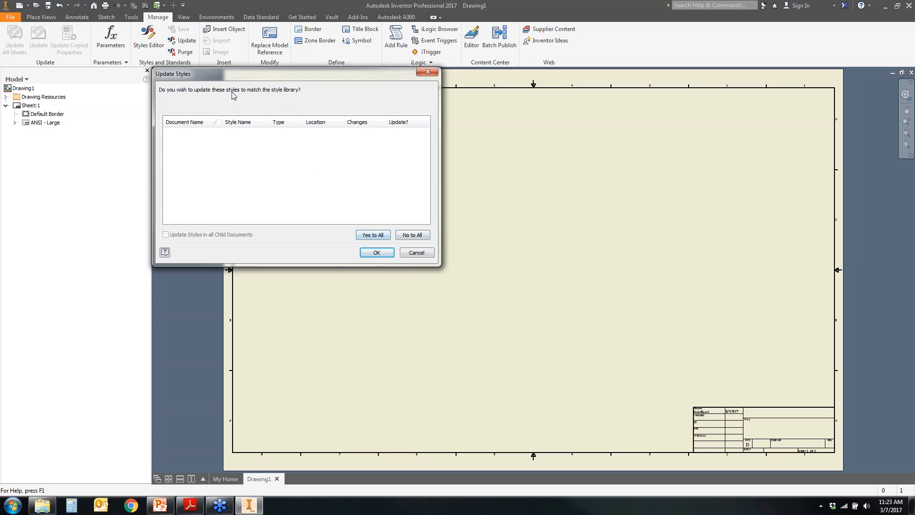
click(374, 236)
click(376, 253)
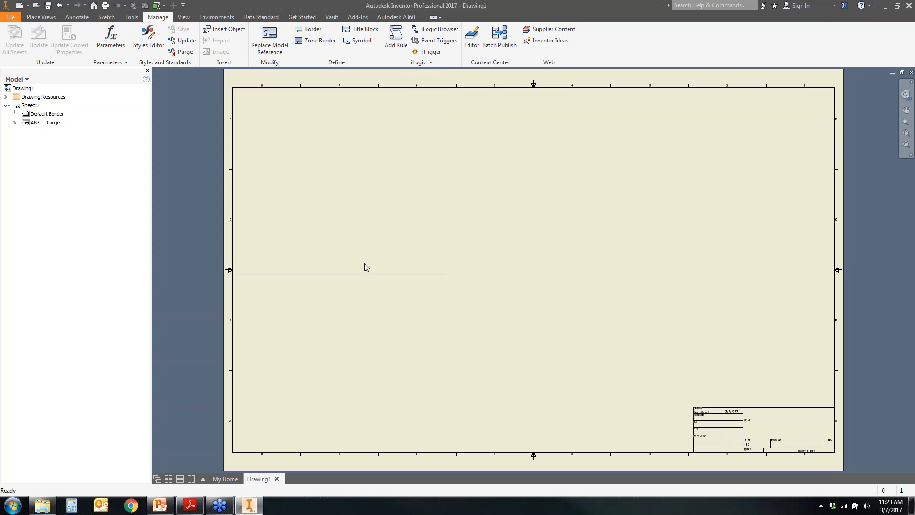
Step: Save a copy of the drawing as a template over Style Conflicts.idw in the Custom Templates folder, declining the Vault login
click(15, 20)
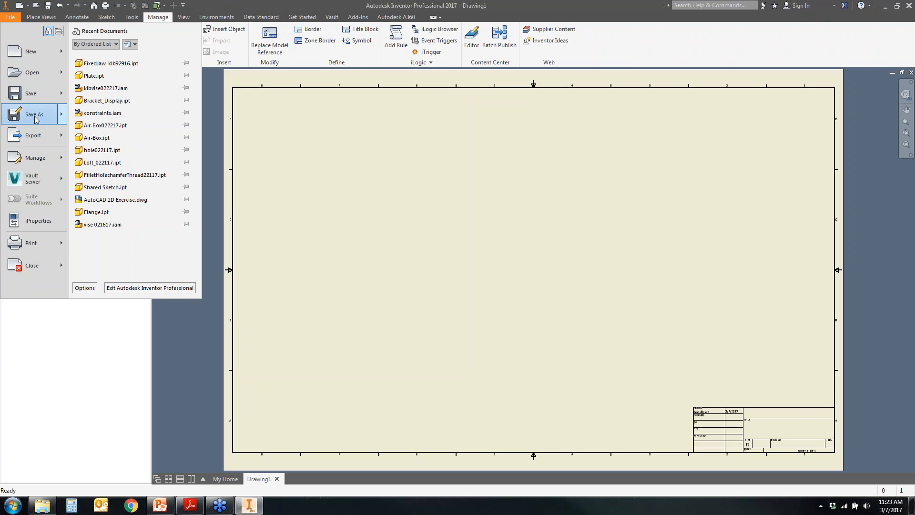
mouse_move(36, 119)
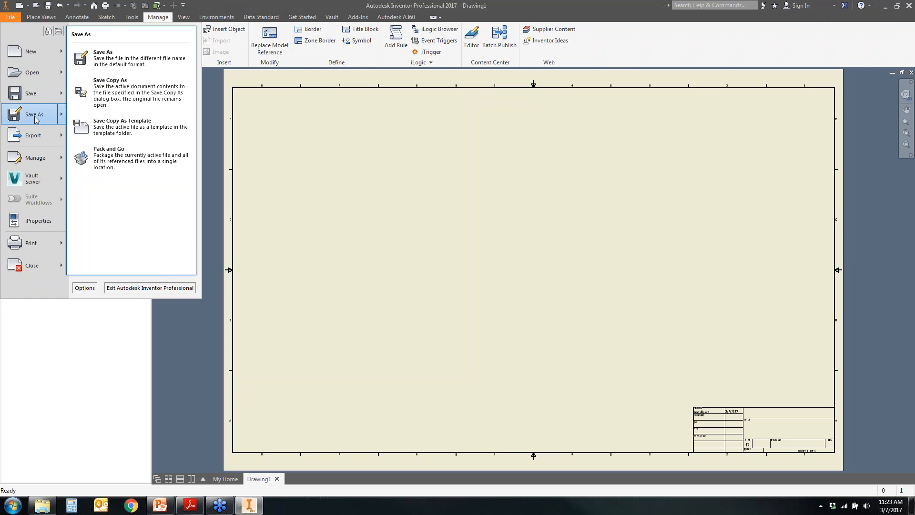
click(117, 126)
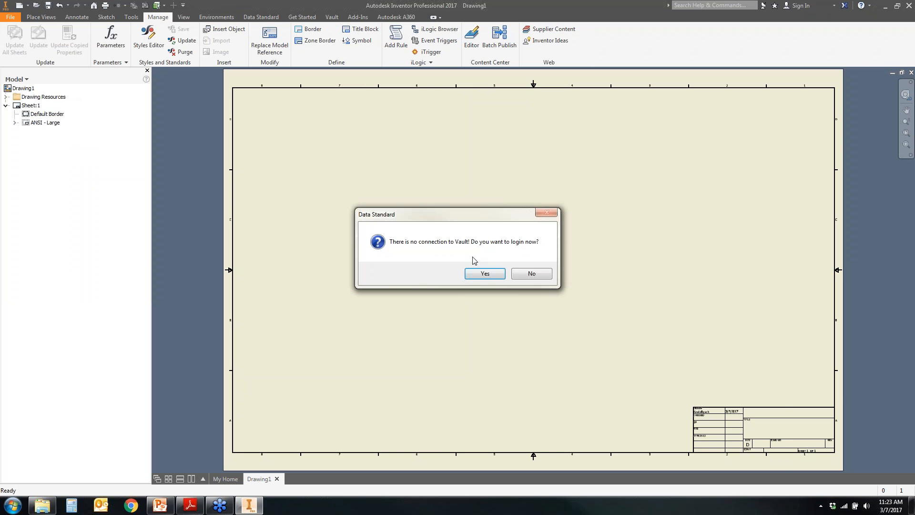
click(532, 275)
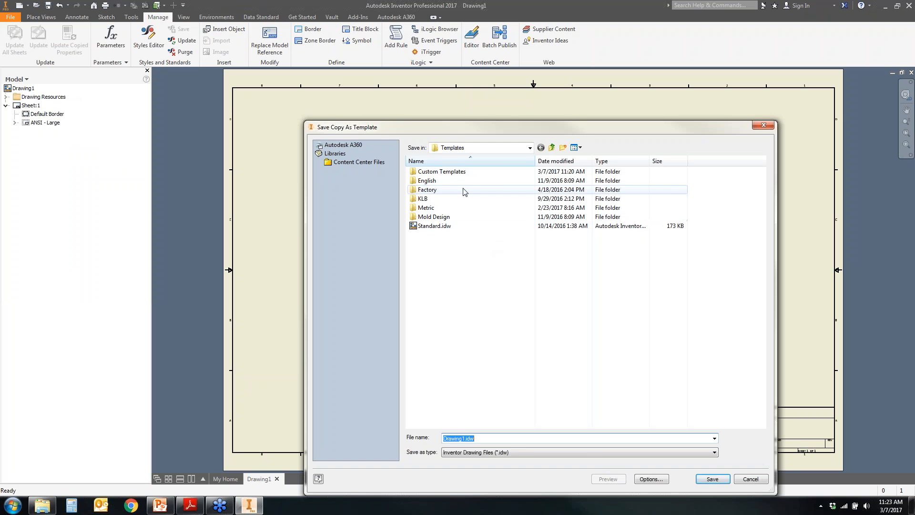
double_click(444, 172)
click(448, 173)
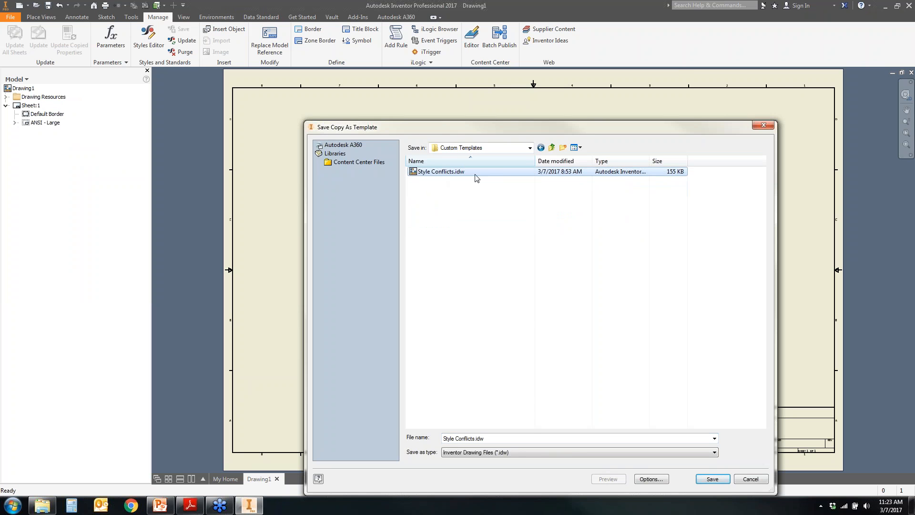
drag(463, 127, 359, 78)
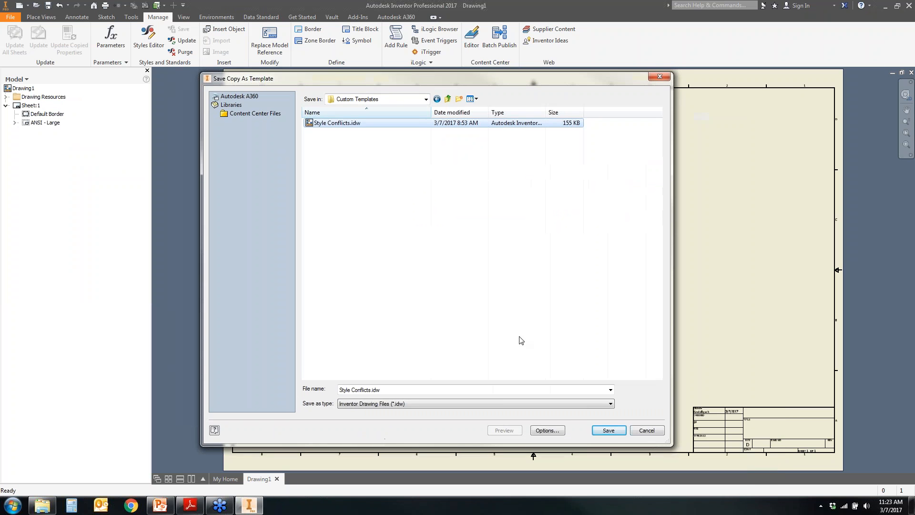
click(610, 431)
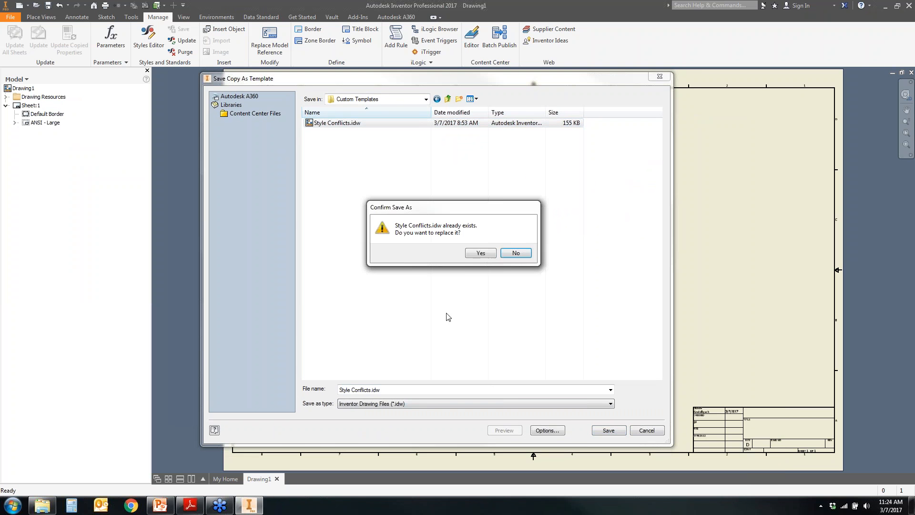
click(476, 253)
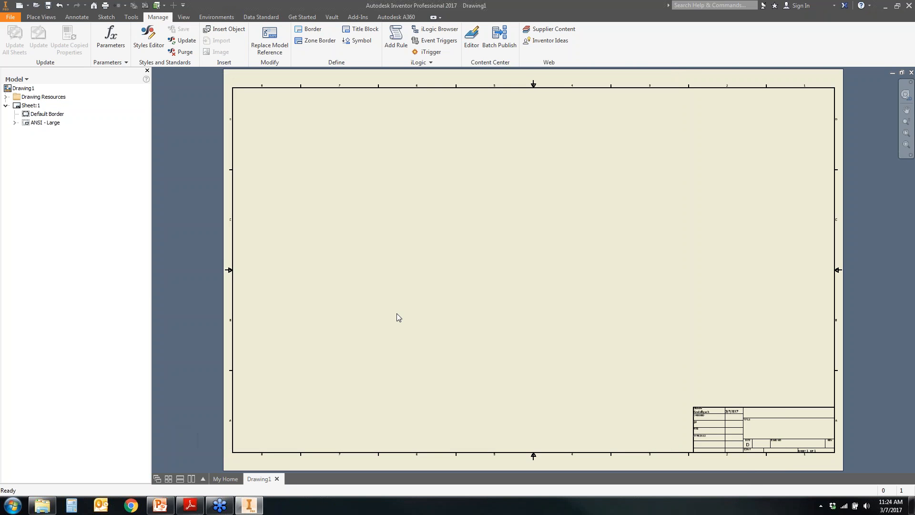
Step: Close the drawing without saving and create a new one from the updated Style Conflicts.idw template
click(912, 72)
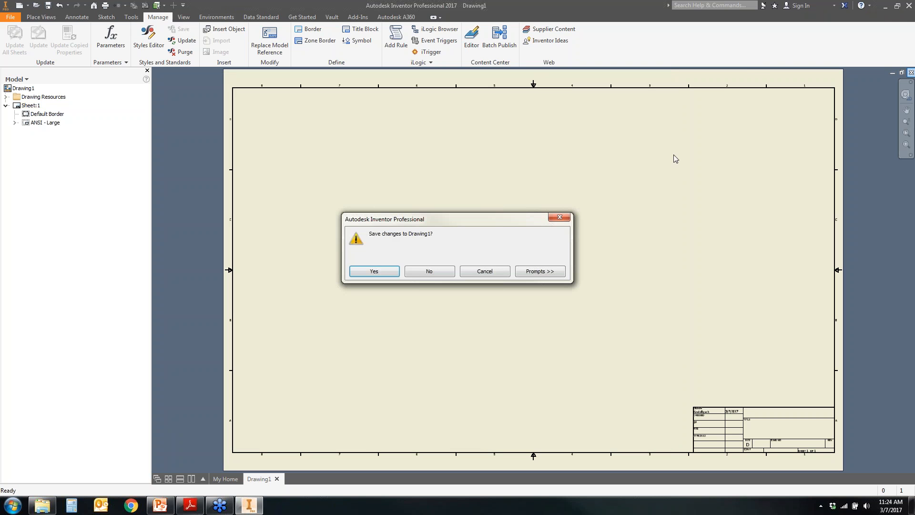
click(432, 276)
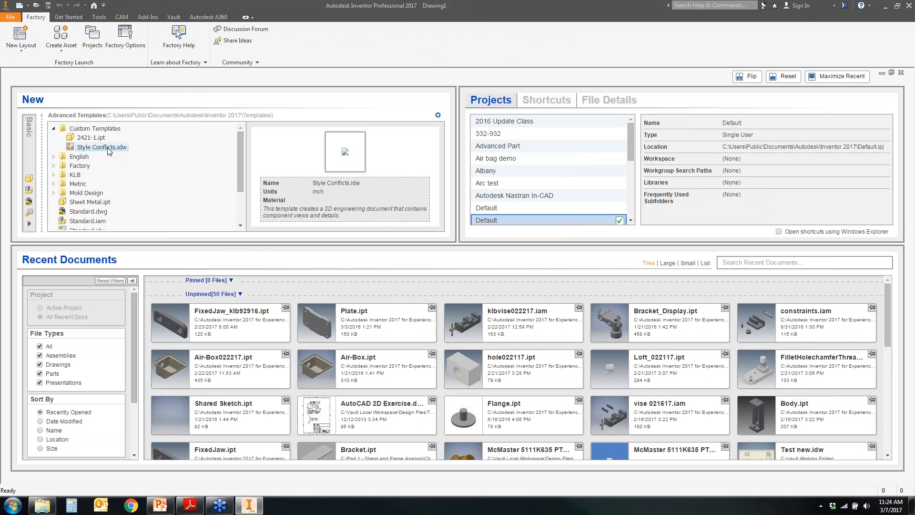
double_click(109, 148)
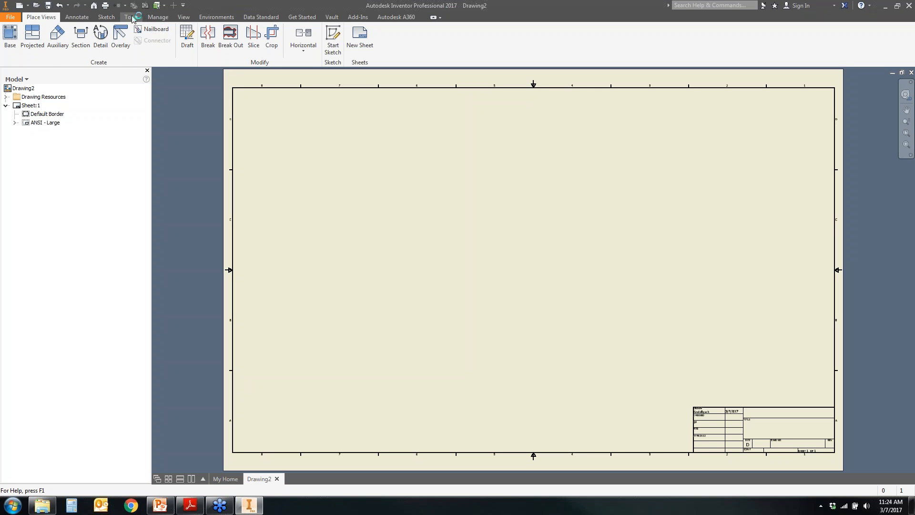
Step: In Default Standard (ANSI), disable the Architectural, Default - Fraction, Default - mm and Default - mm [in] dimension styles, and save the change
click(162, 20)
click(149, 38)
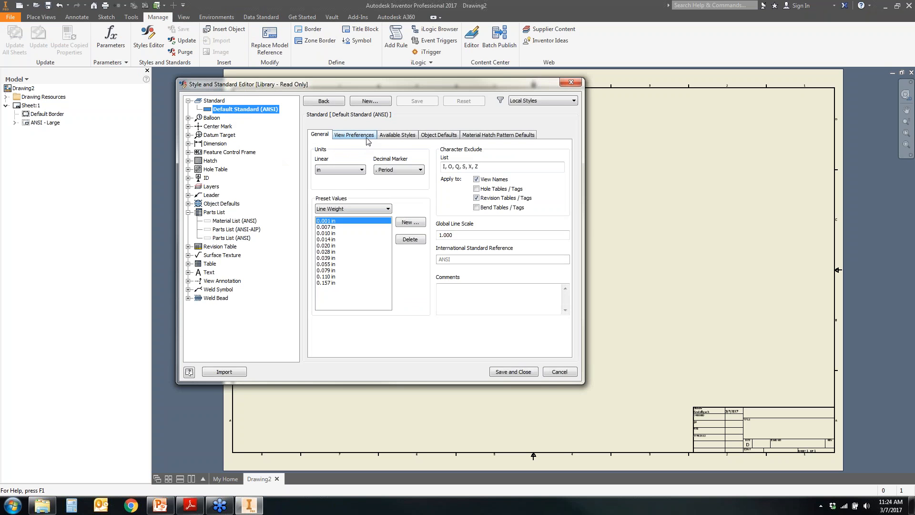
click(398, 135)
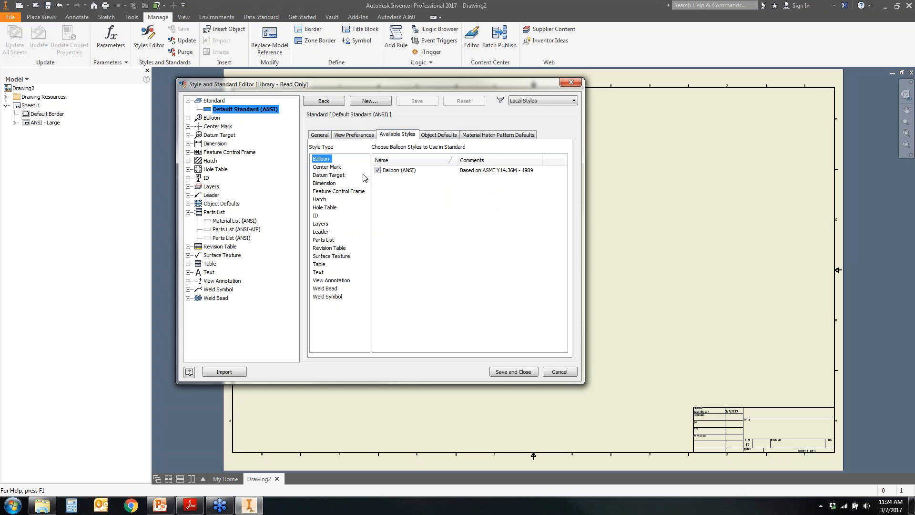
click(340, 184)
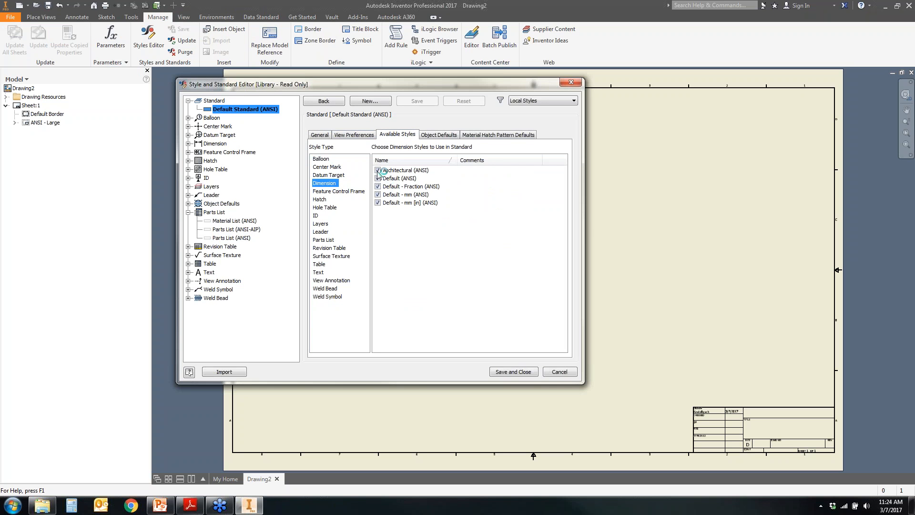
click(378, 170)
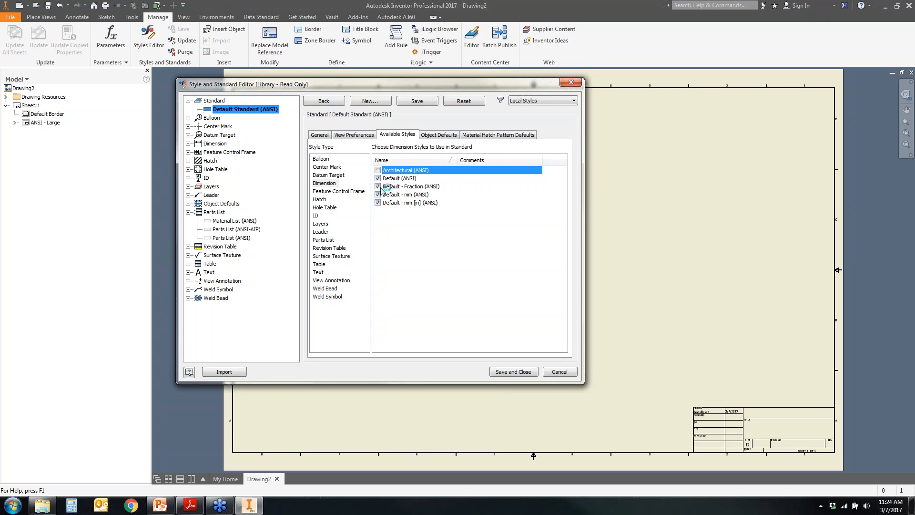
click(378, 187)
click(378, 195)
click(378, 202)
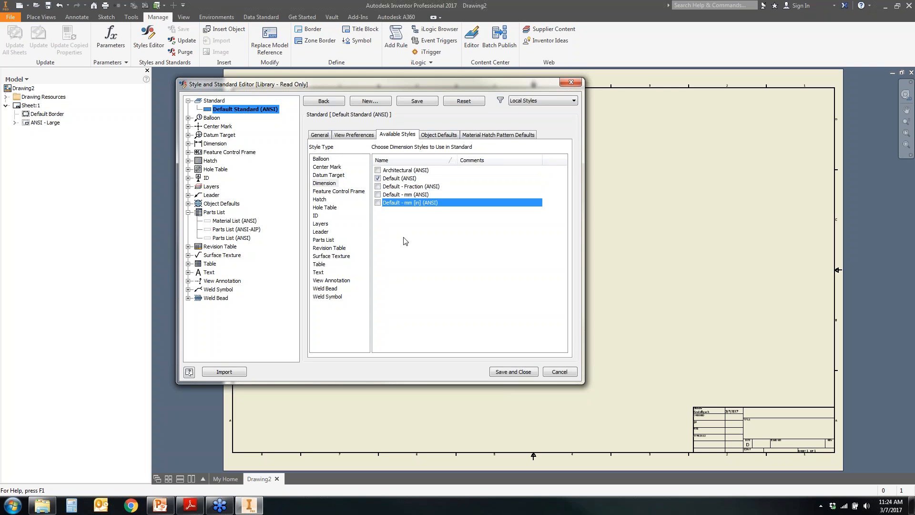
click(520, 373)
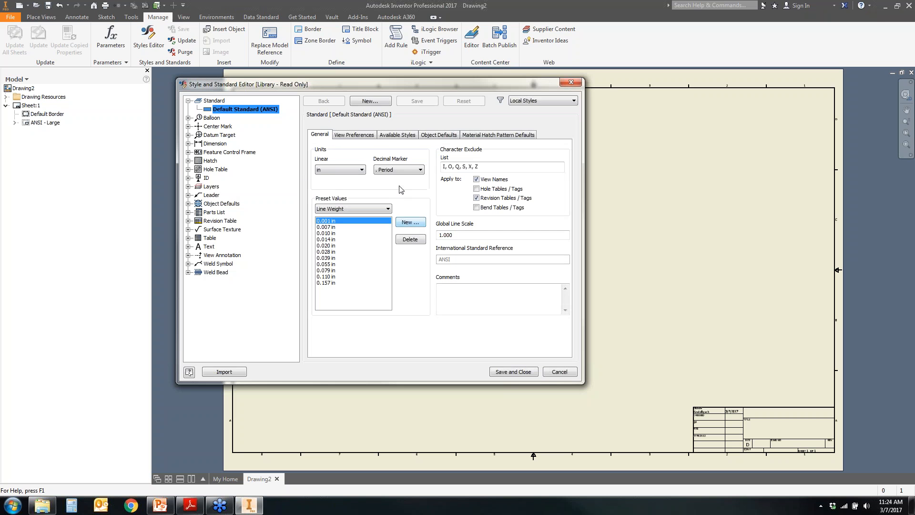
Step: Set the linear precision of the Default (ANSI) dimension style to 4.1234 and save the style
click(398, 135)
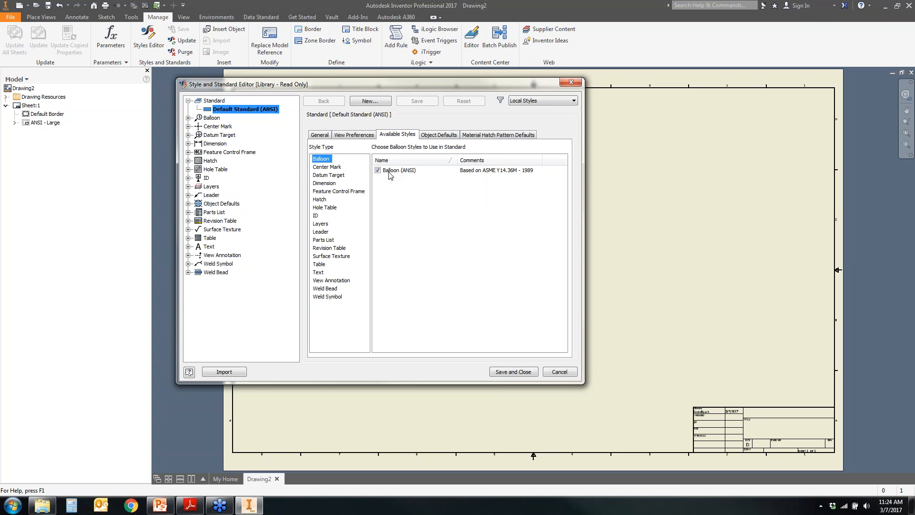
click(334, 183)
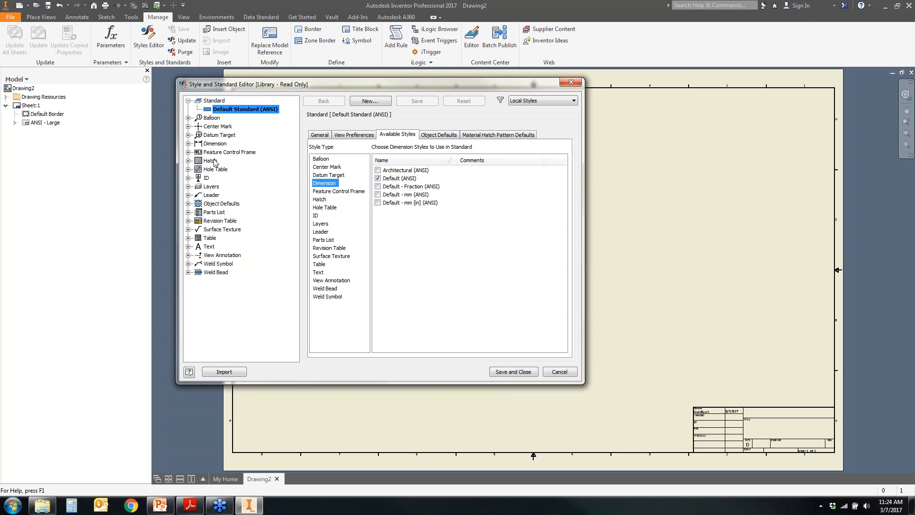
click(188, 144)
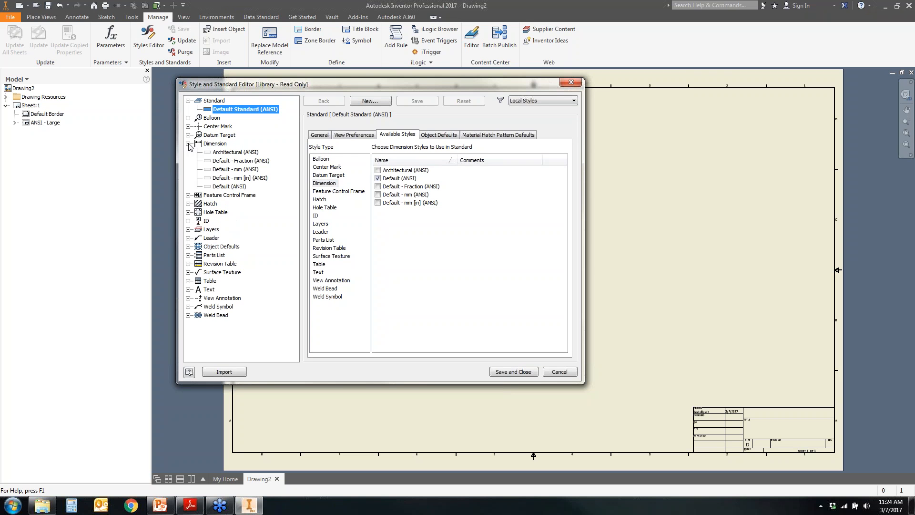
click(246, 187)
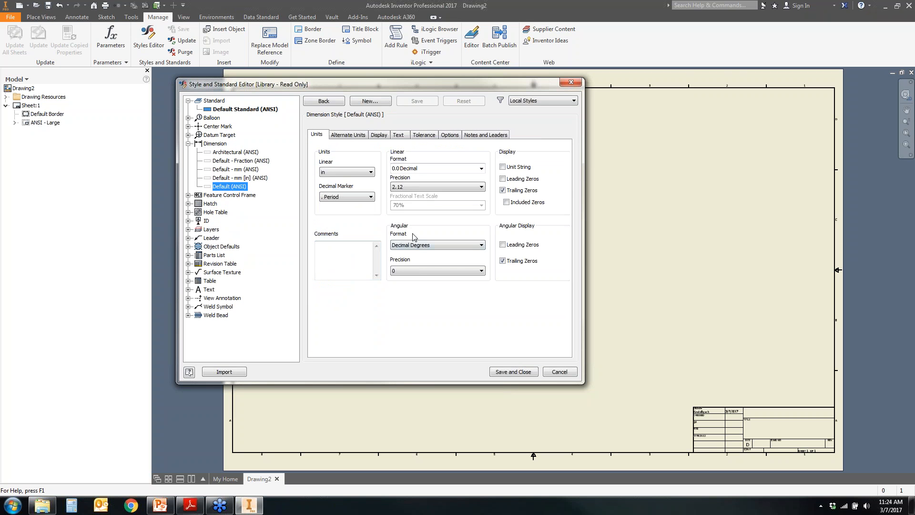
click(421, 186)
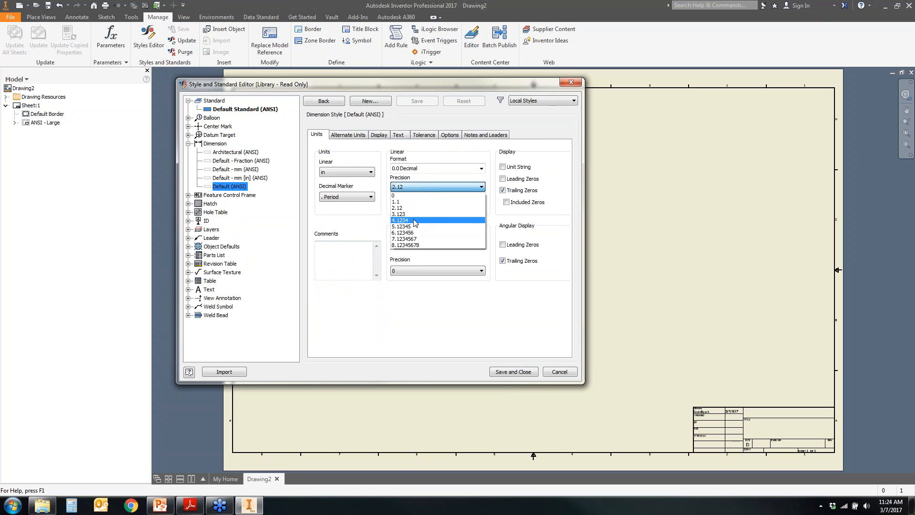
click(415, 220)
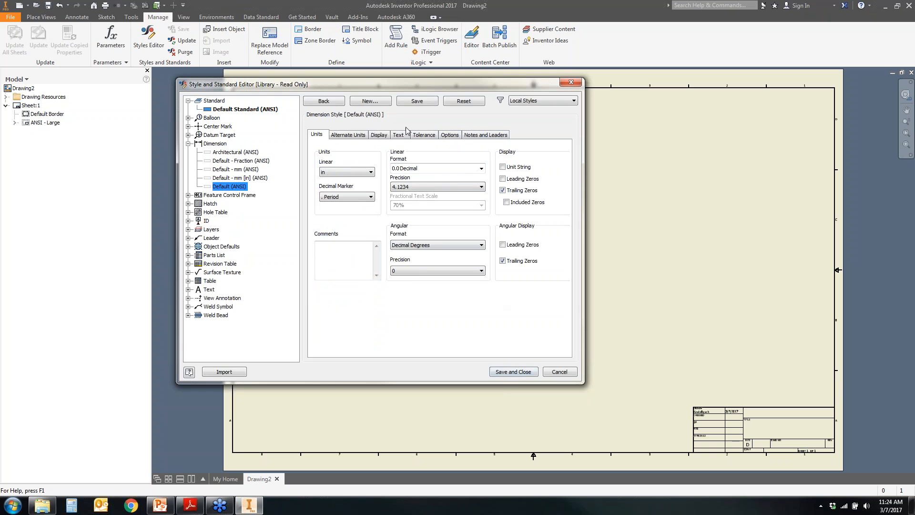
click(423, 101)
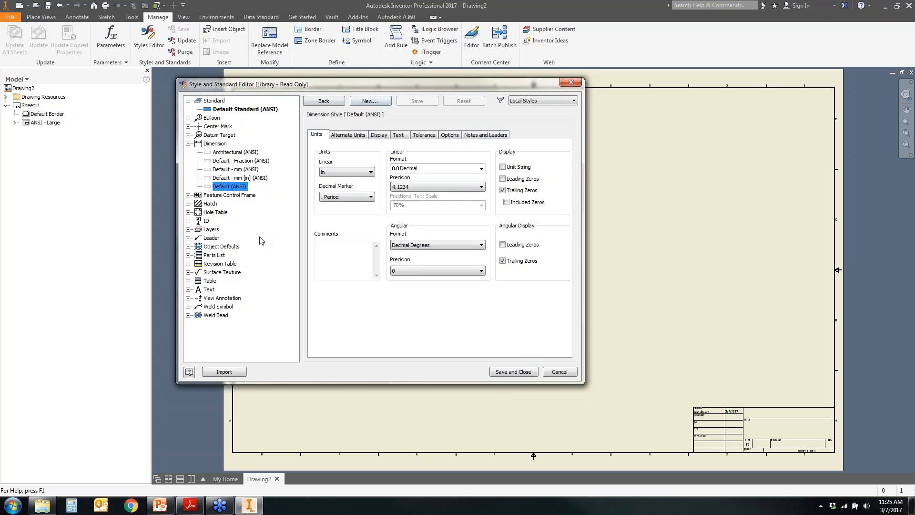
Step: Add the MATERIAL and MASS columns to the Parts List (ANSI) style, then save and close the style editor
click(189, 255)
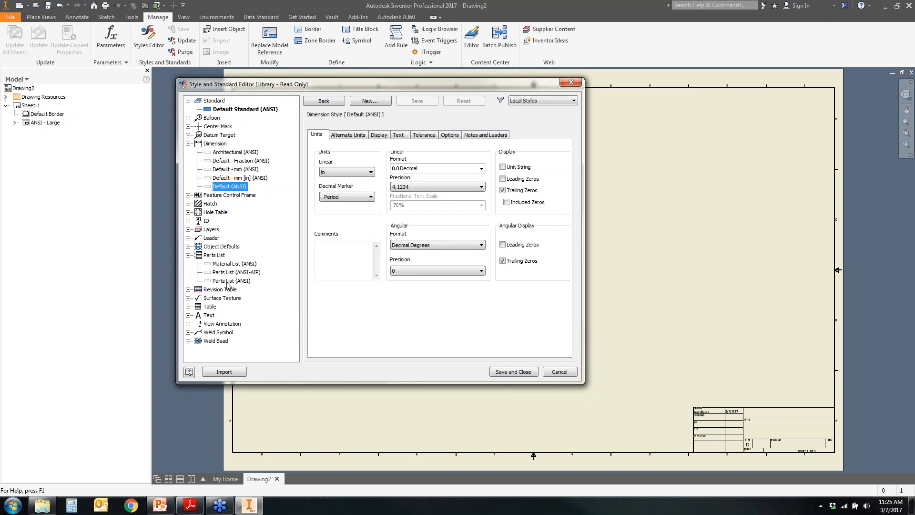
click(231, 282)
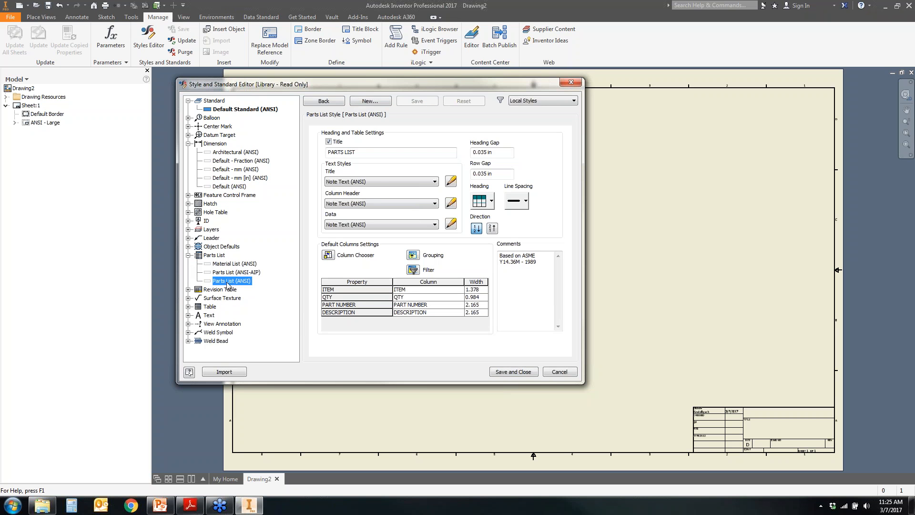
click(329, 256)
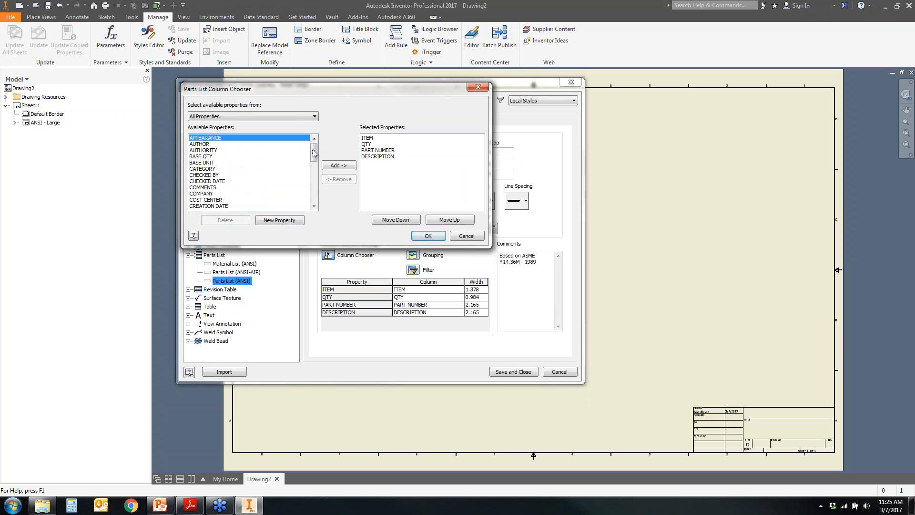
drag(314, 152, 314, 177)
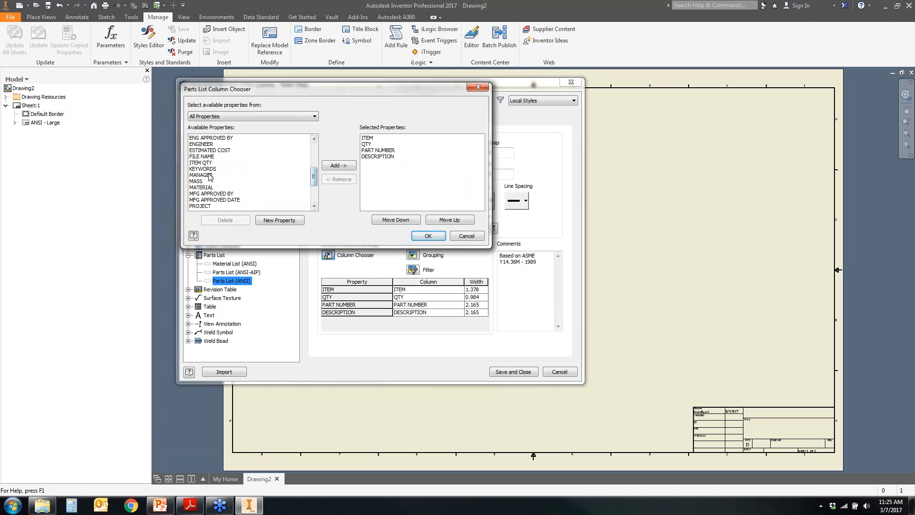
click(201, 188)
click(336, 166)
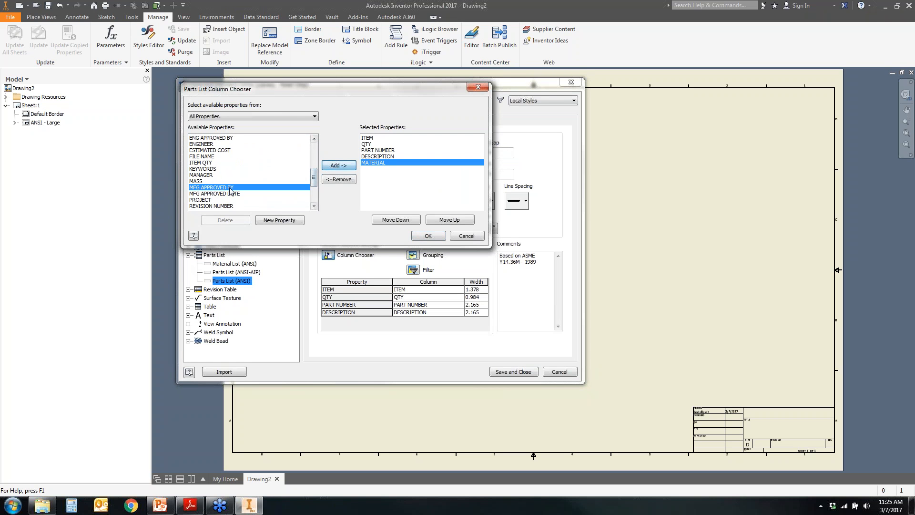
click(197, 182)
click(345, 167)
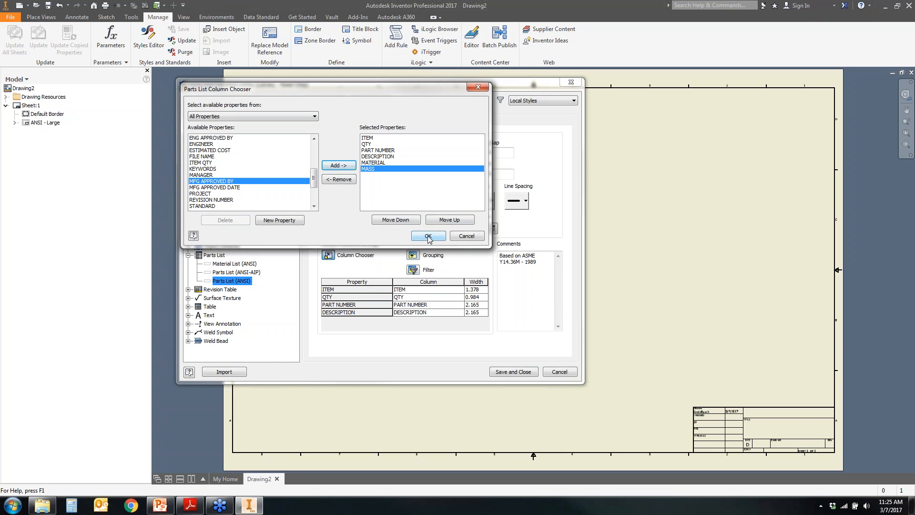
click(428, 237)
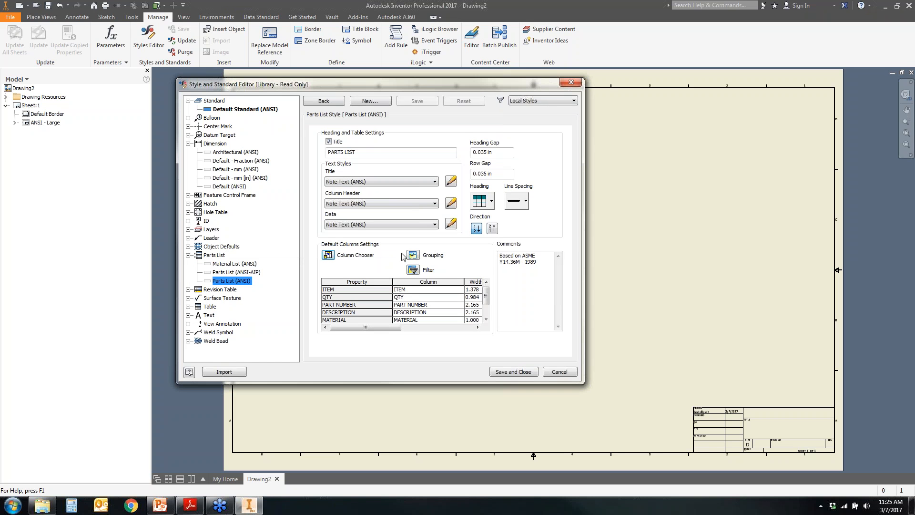
click(509, 372)
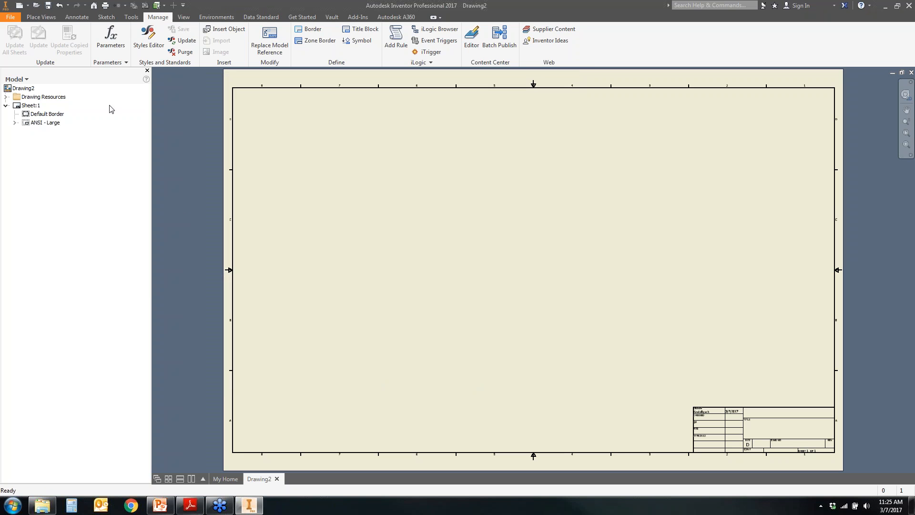
Step: Save a copy of the drawing as a template in the Custom Templates folder, overwriting Style Conflicts.idw
click(11, 19)
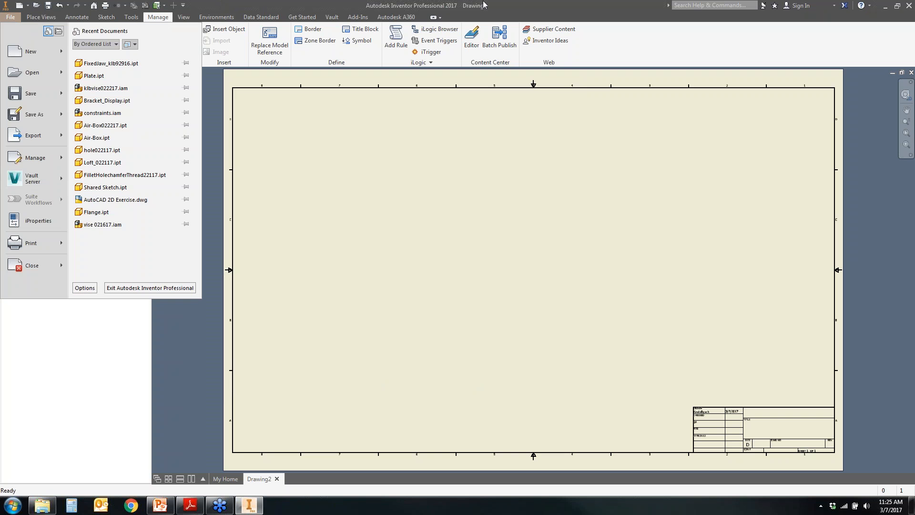
mouse_move(26, 118)
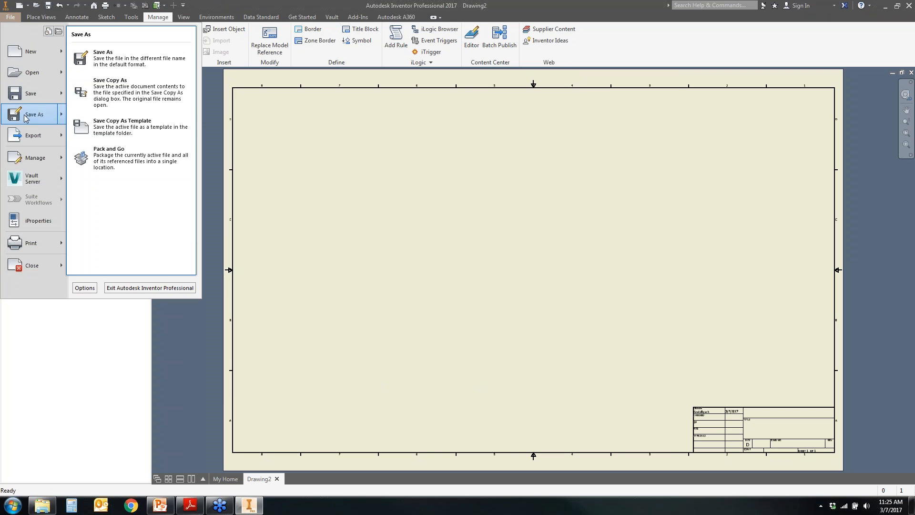
click(153, 125)
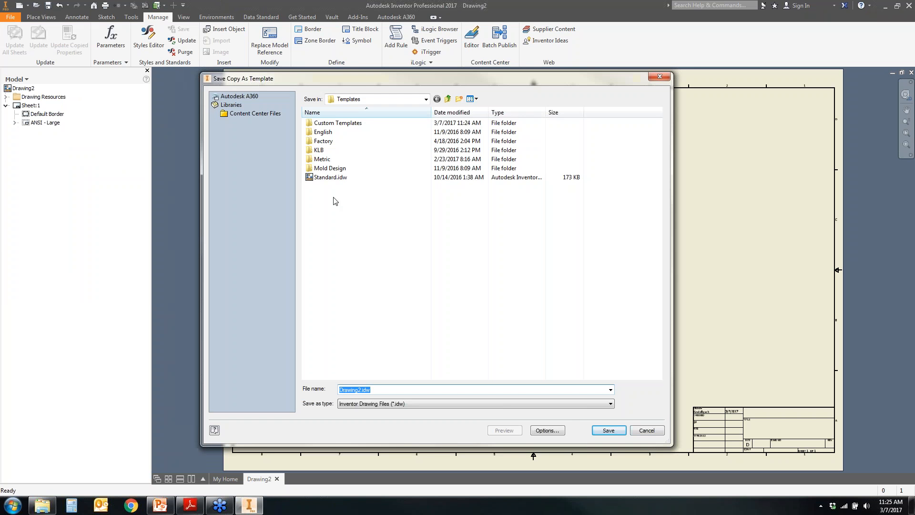
double_click(340, 123)
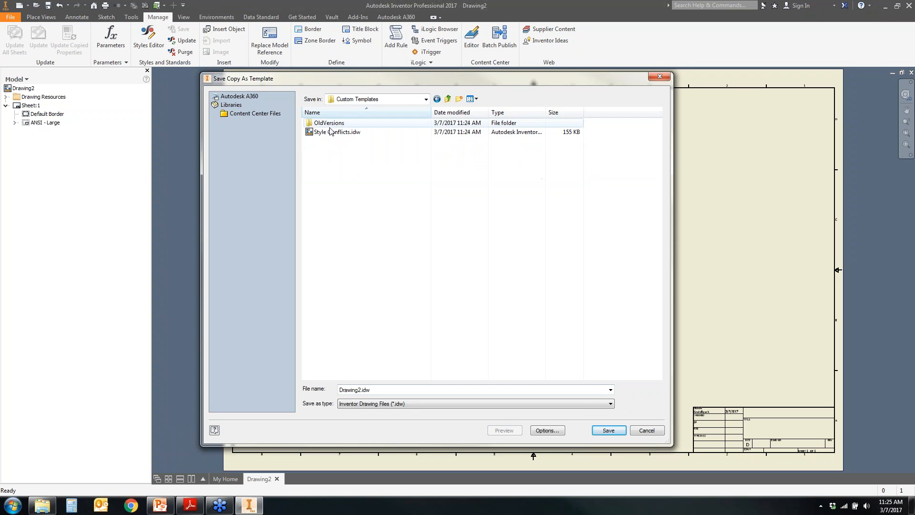
click(332, 132)
click(609, 430)
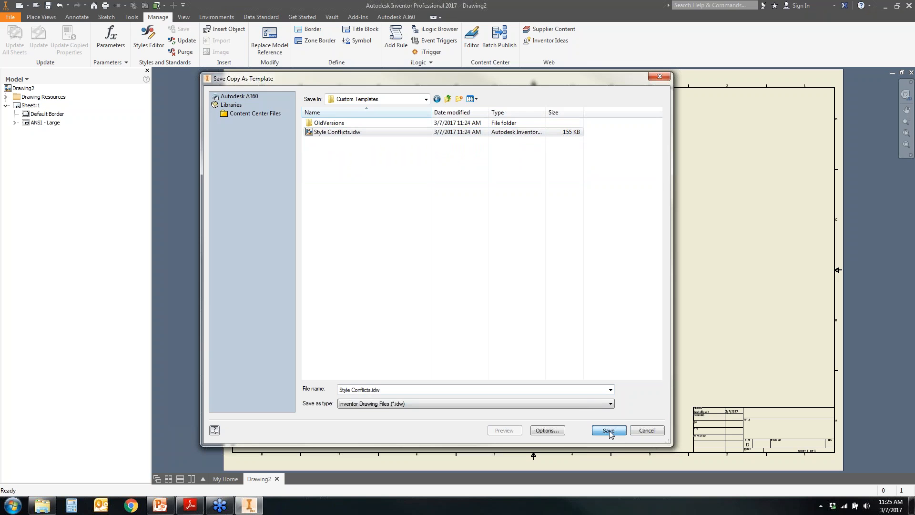
click(480, 254)
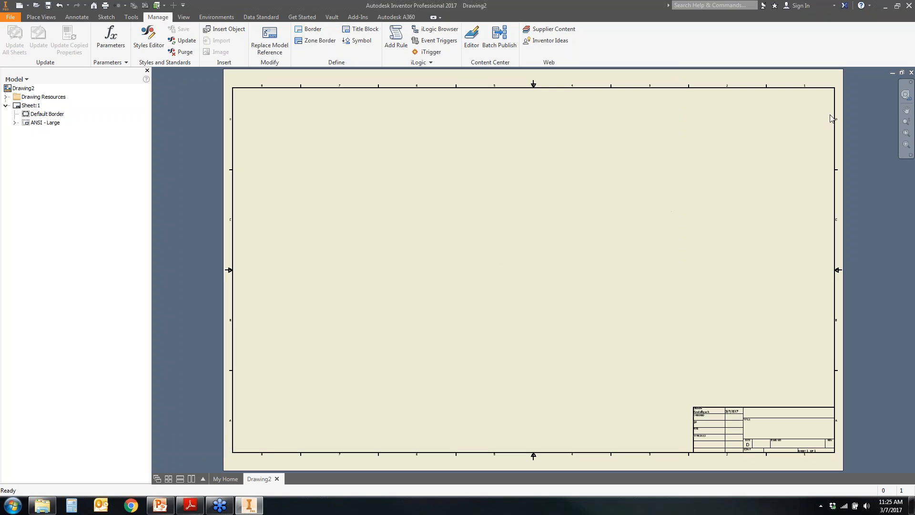
Step: Close the drawing without saving, and set the active Default project's Use Style Library option to Read-Write, saving the project
click(912, 72)
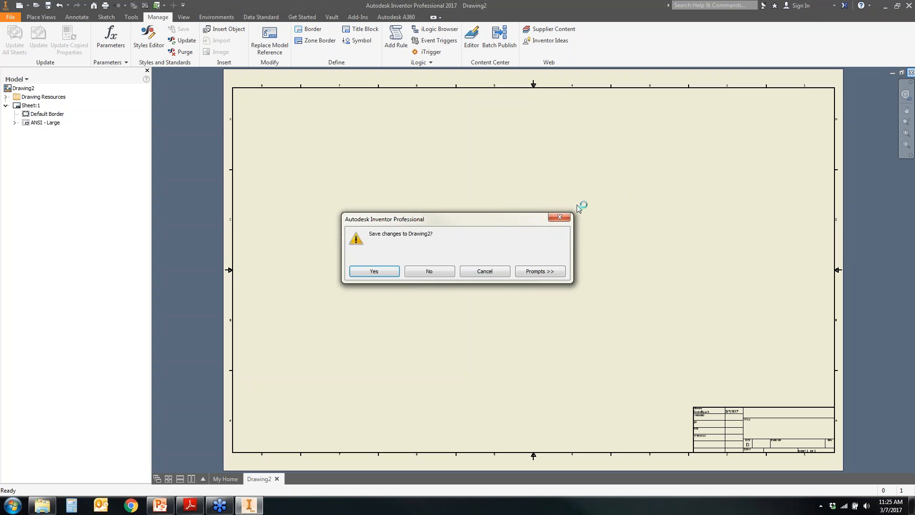
click(429, 271)
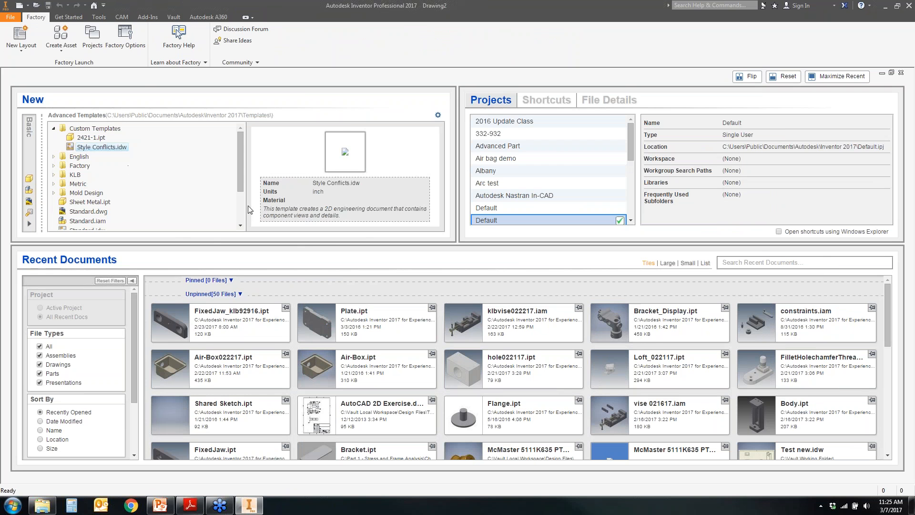
click(94, 38)
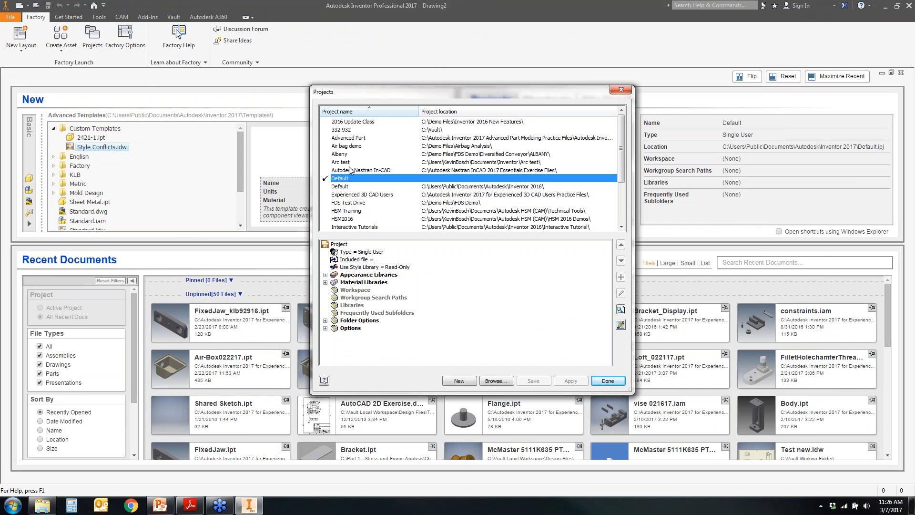
click(360, 267)
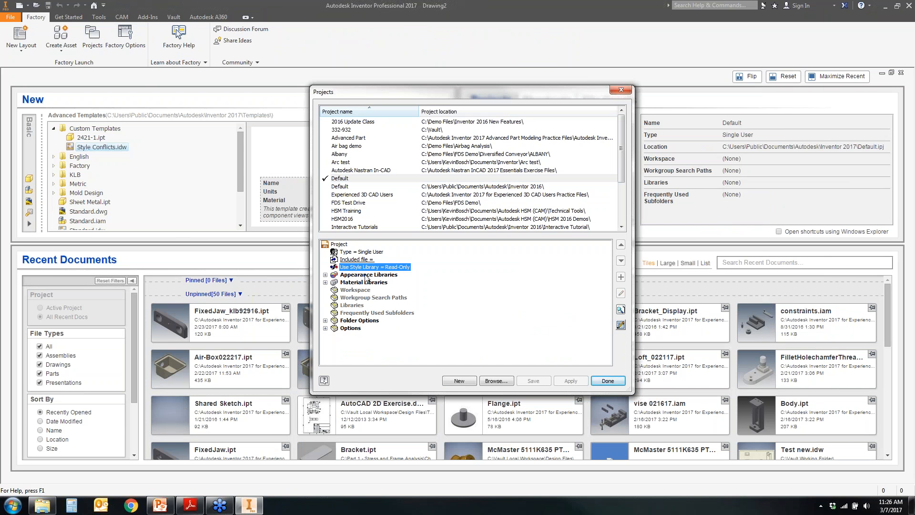
right_click(396, 271)
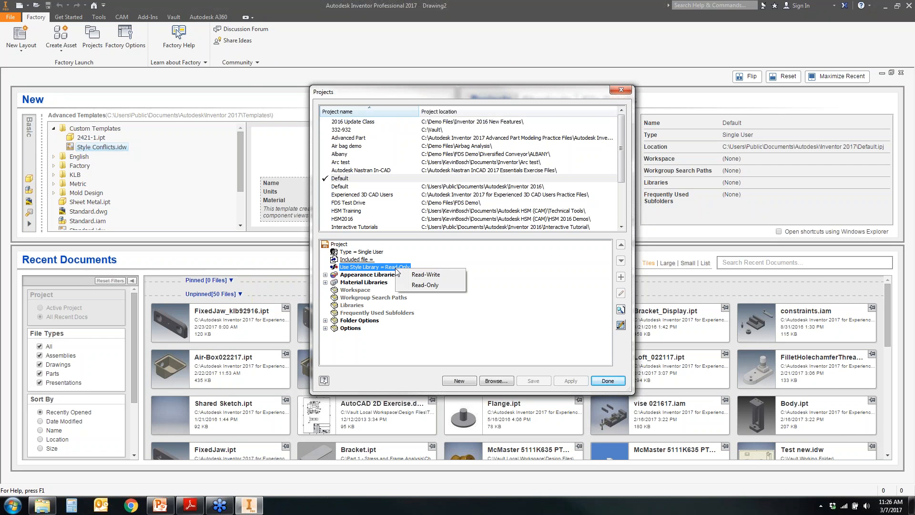
click(426, 275)
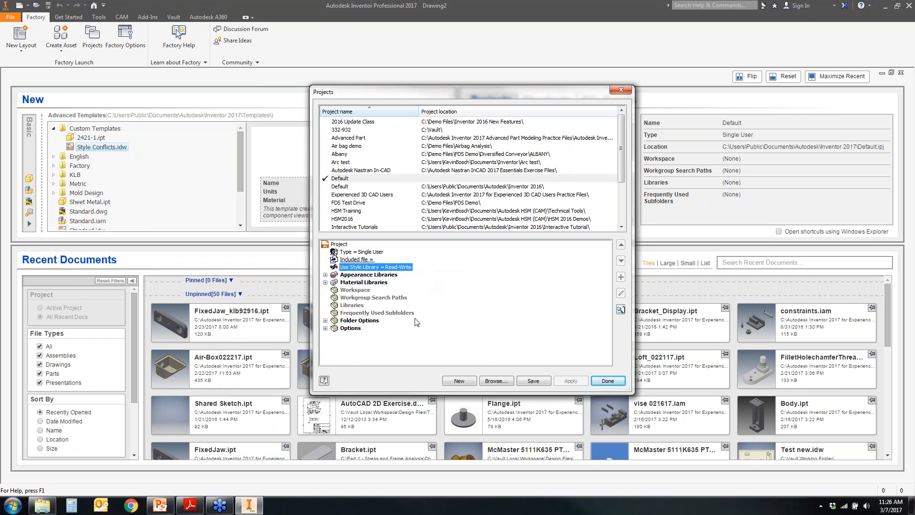
click(537, 381)
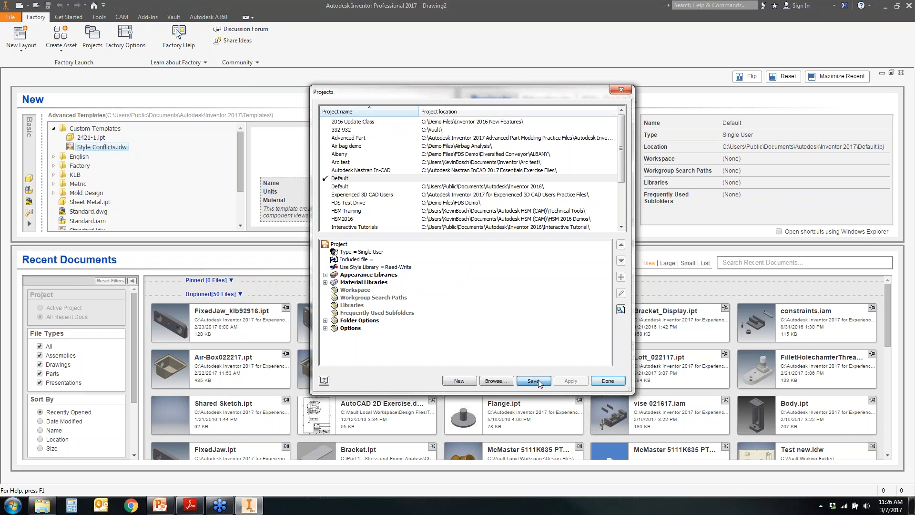
click(609, 382)
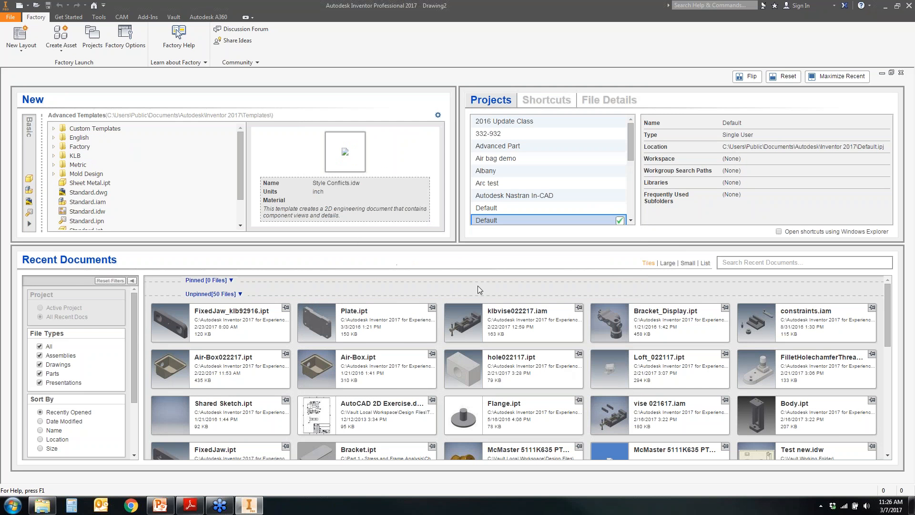
Step: Create a new drawing from the Style Conflicts.idw template in Custom Templates, accepting the style conflict notice
double_click(95, 129)
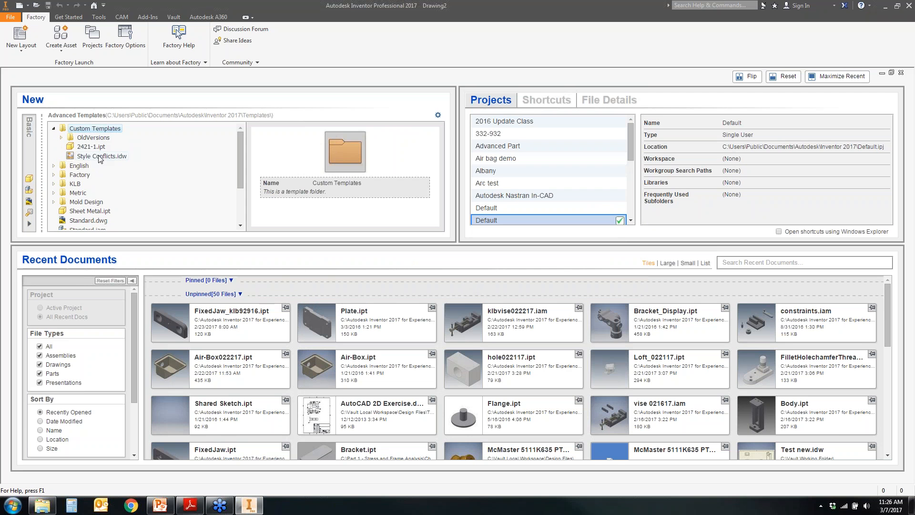
double_click(101, 157)
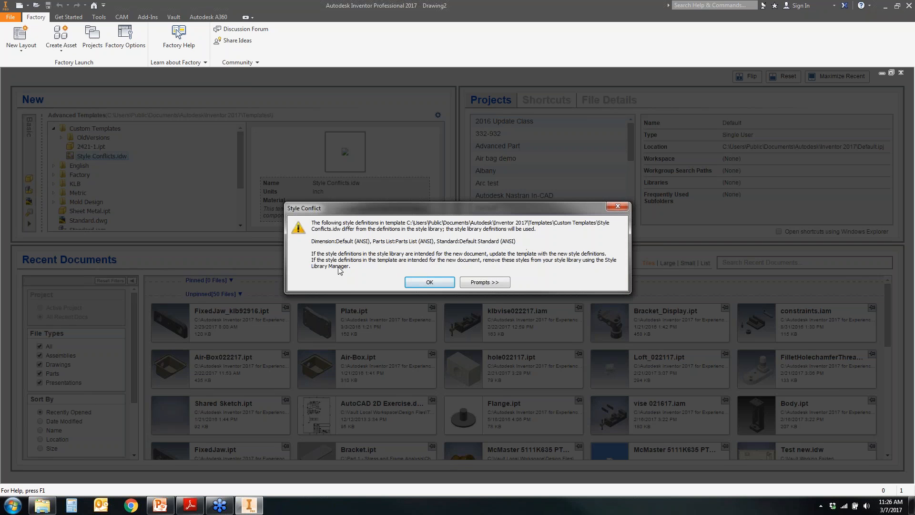
click(430, 283)
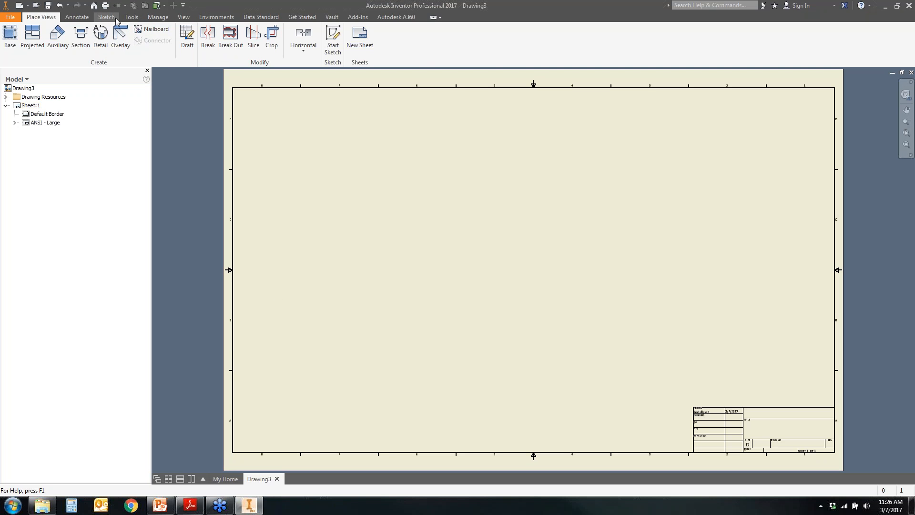
Step: Check which of the drawing's styles are offered for saving to the style library, and cancel without saving any
click(158, 17)
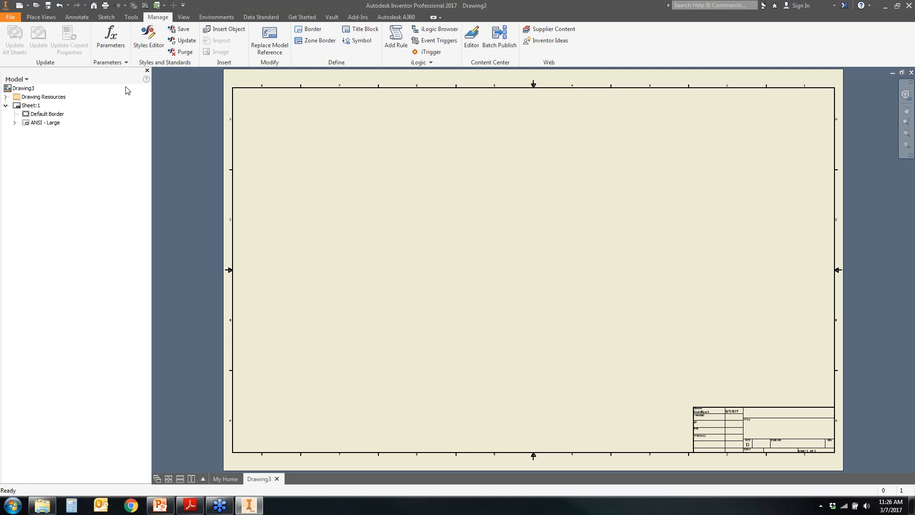
click(182, 31)
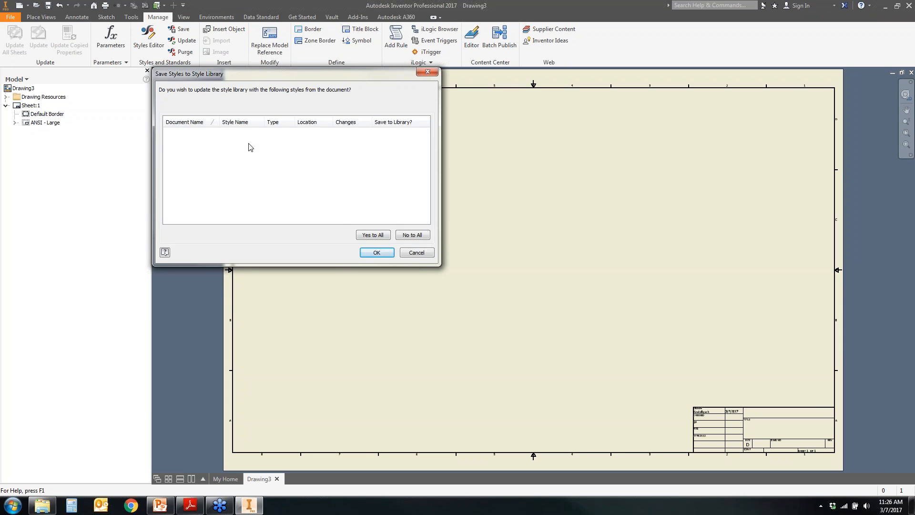
click(416, 253)
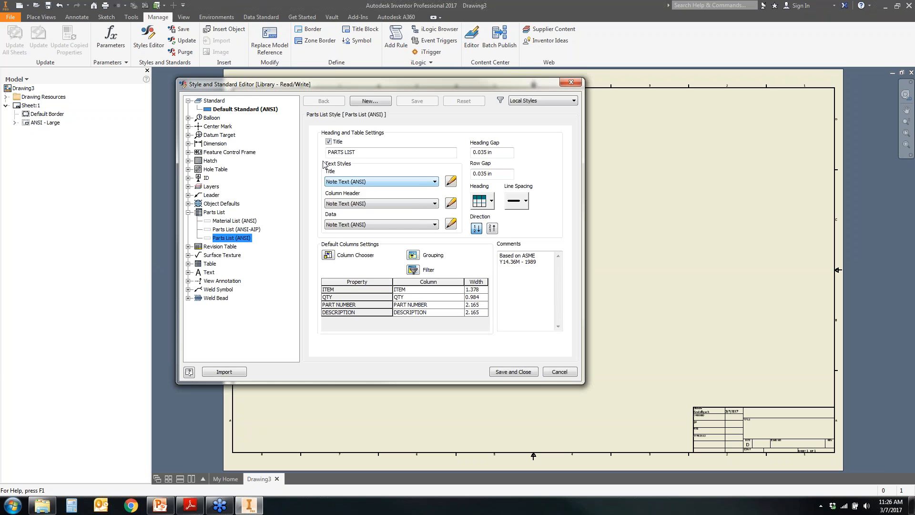
Step: Examine the dimension styles available to the Default Standard (ANSI), and leave the style editor without saving
click(223, 110)
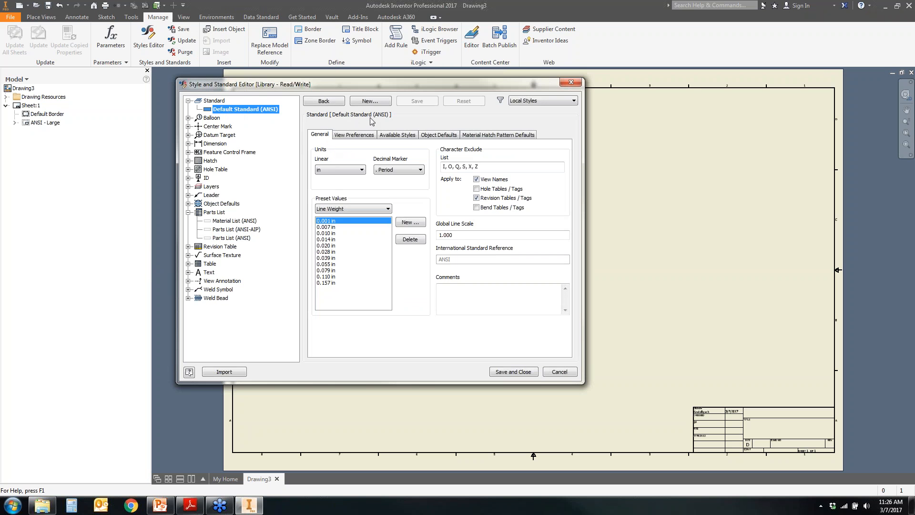
click(403, 136)
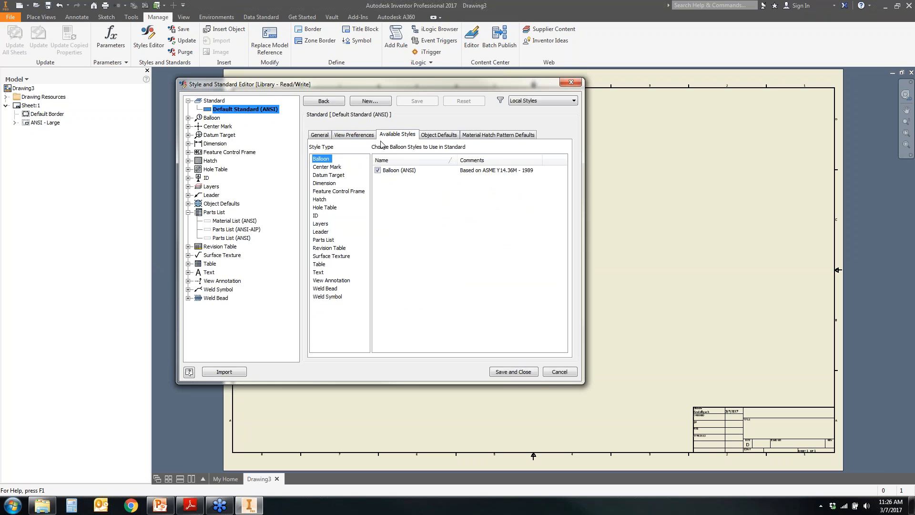
click(326, 184)
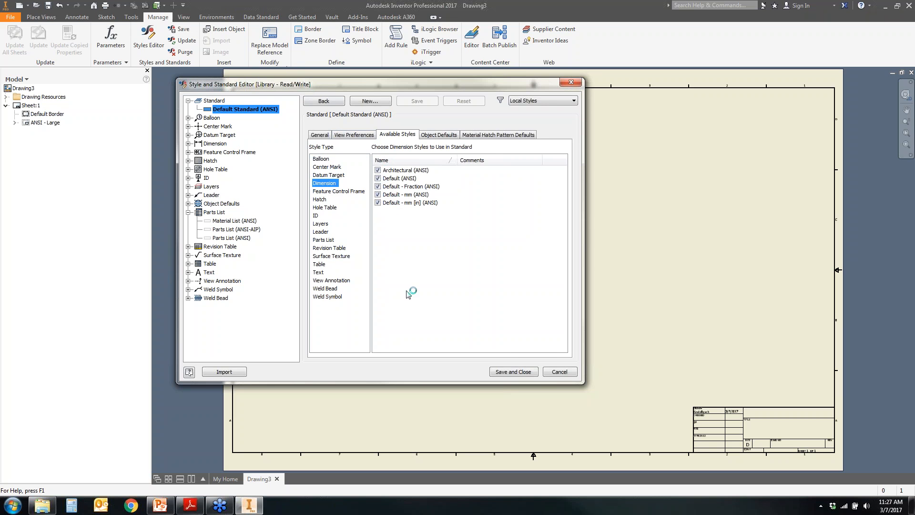
click(559, 372)
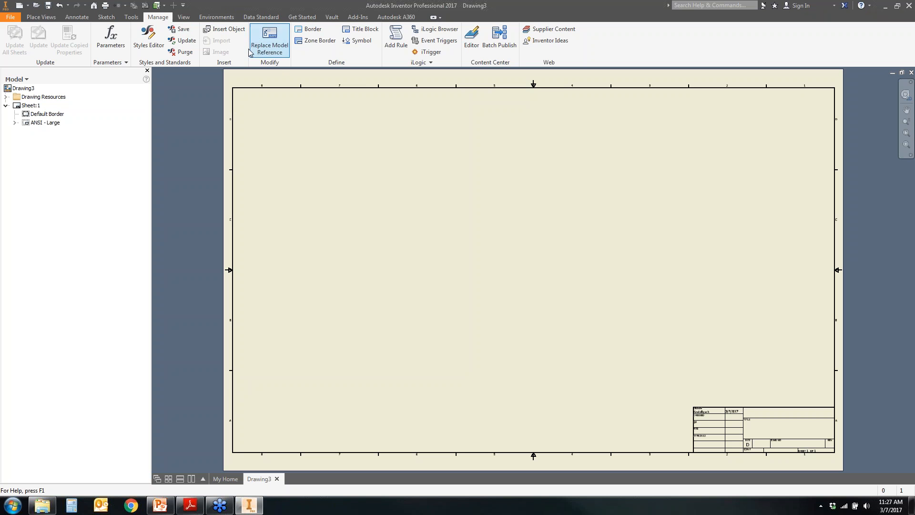
Step: Set the linear precision of the Default (ANSI) dimension style to 4.1234 and save the style
click(149, 38)
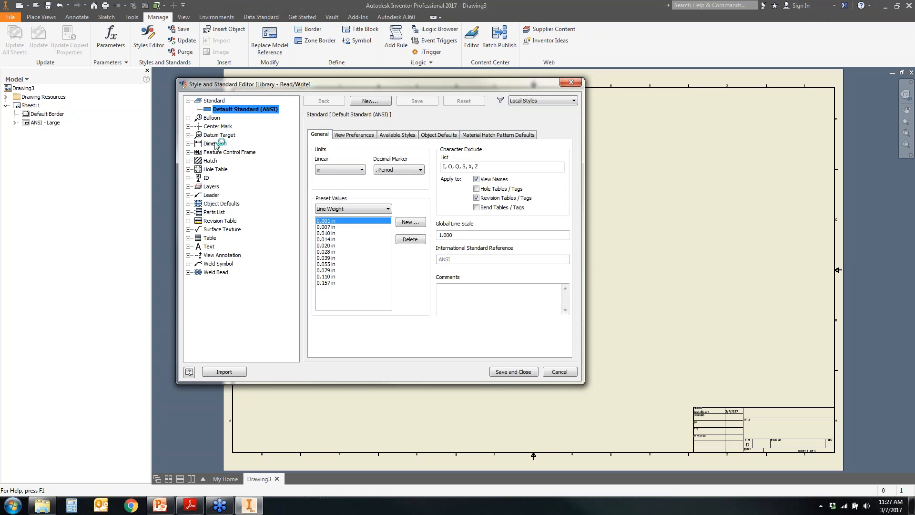
click(188, 144)
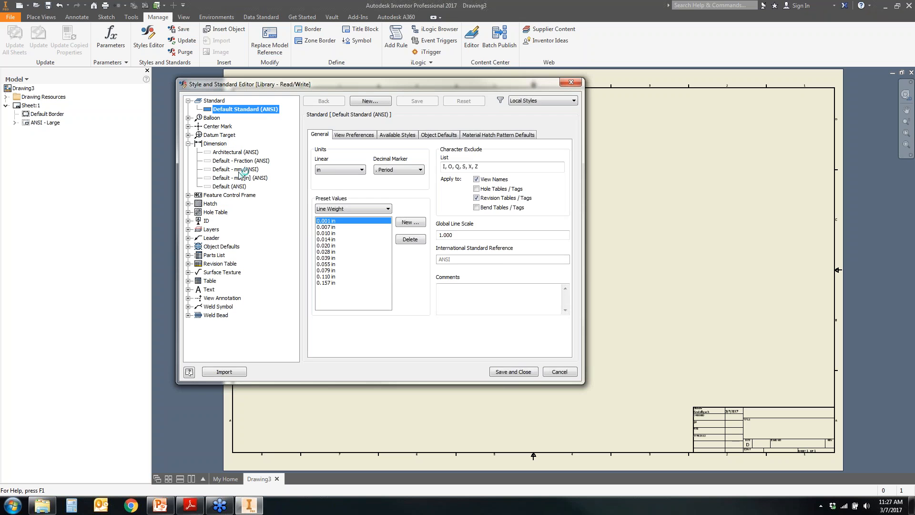
click(229, 186)
click(440, 186)
click(410, 219)
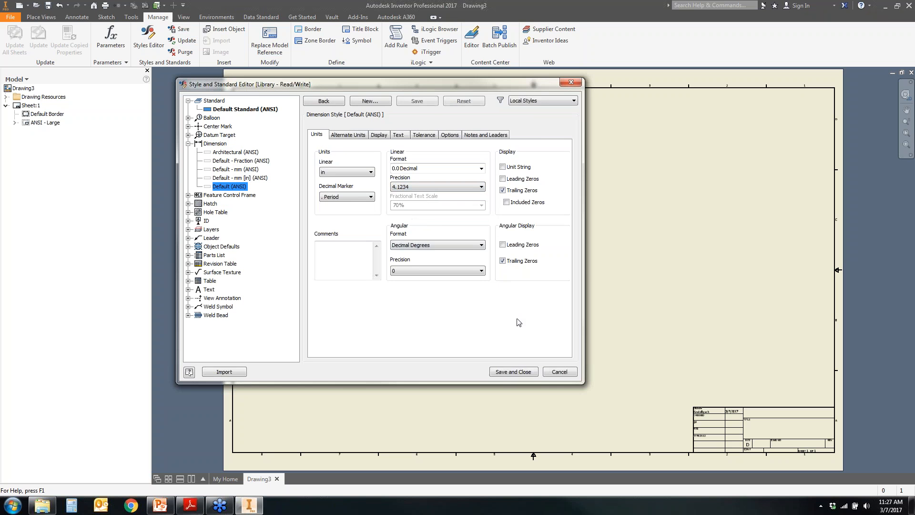
click(421, 106)
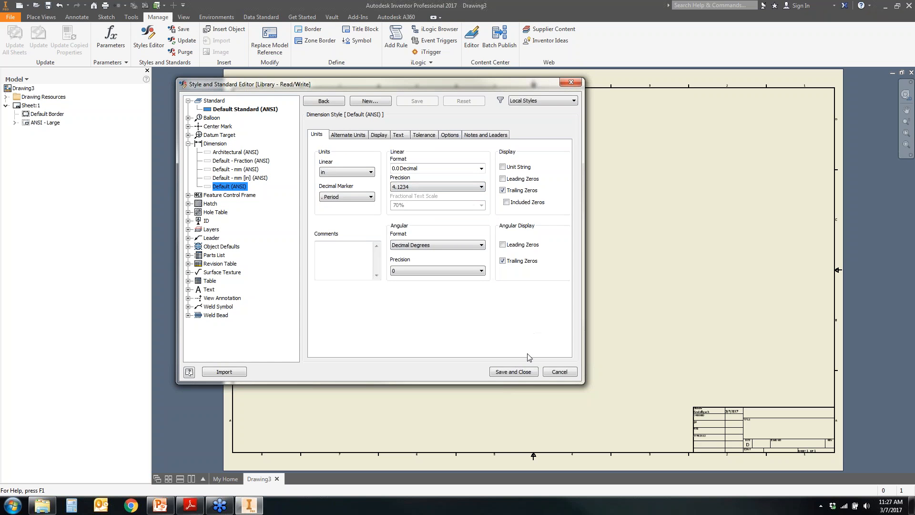
click(519, 373)
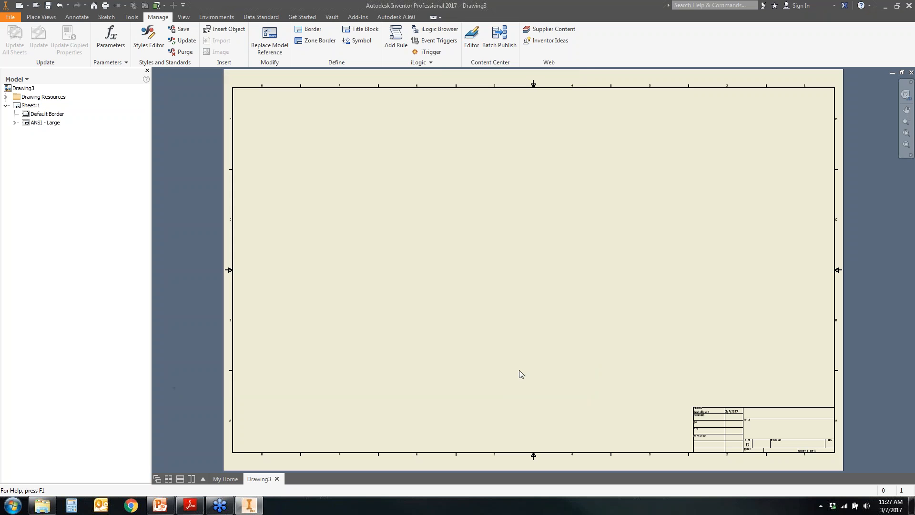
Step: Save the changed Default (ANSI) dimension style to the style library, overwriting the library definition
click(183, 31)
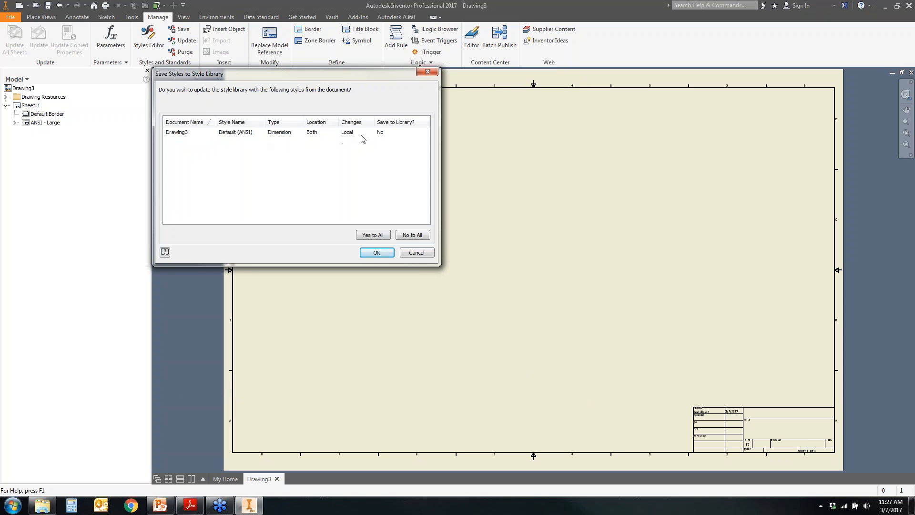
click(377, 237)
click(377, 253)
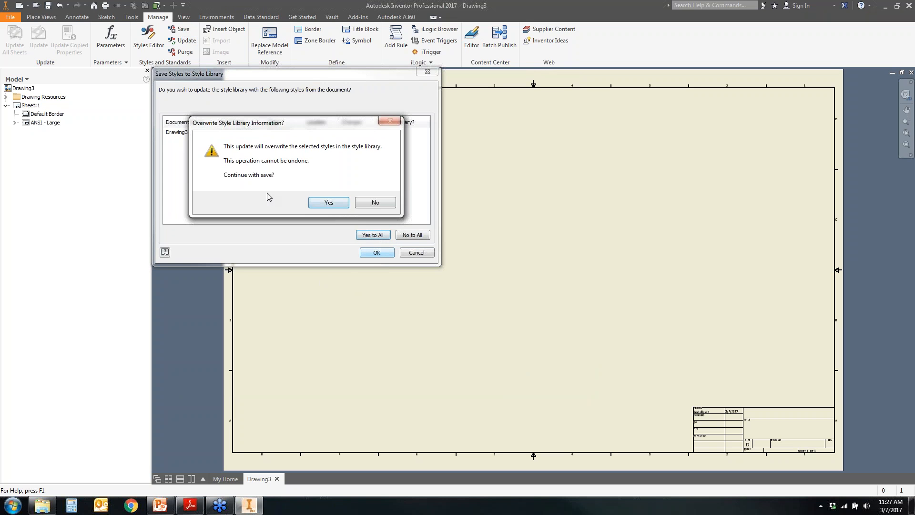
click(327, 202)
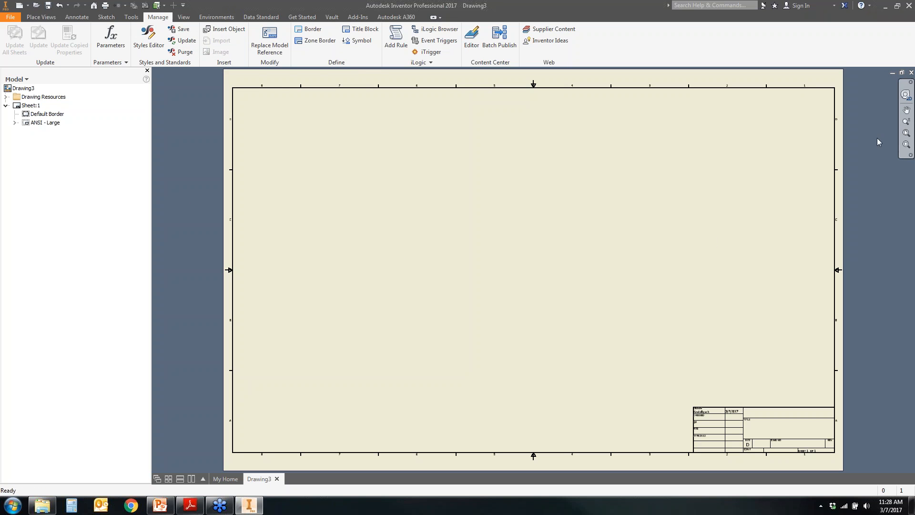
Step: Close the drawing without saving, and create a part from the 2421-1.ipt custom template, accepting the style conflict notice
click(910, 74)
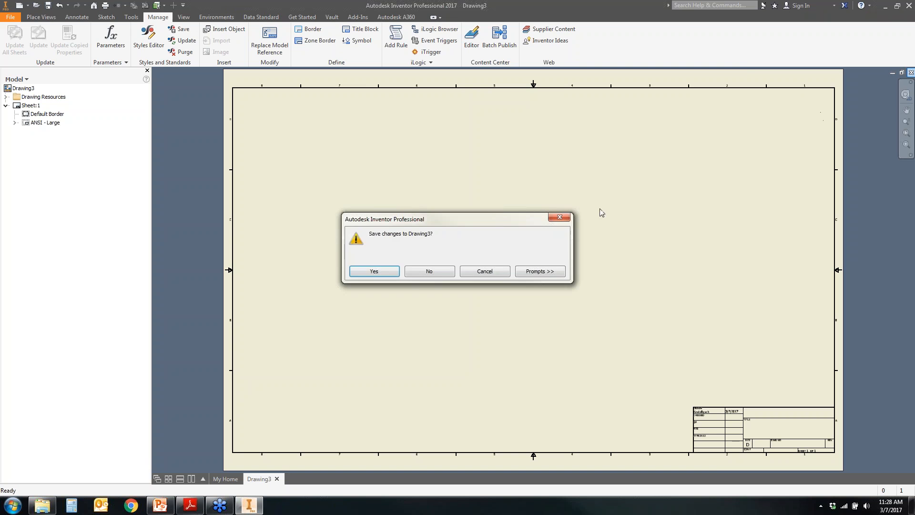
click(443, 273)
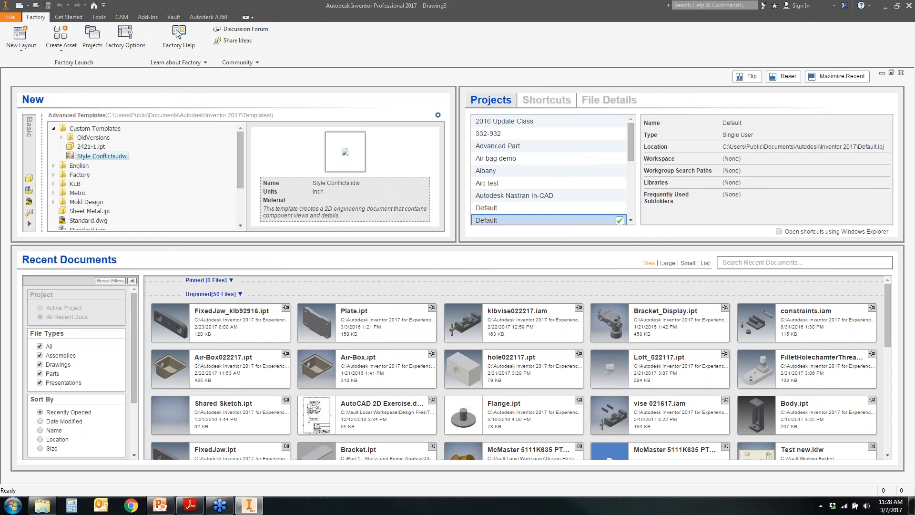
click(90, 148)
double_click(91, 148)
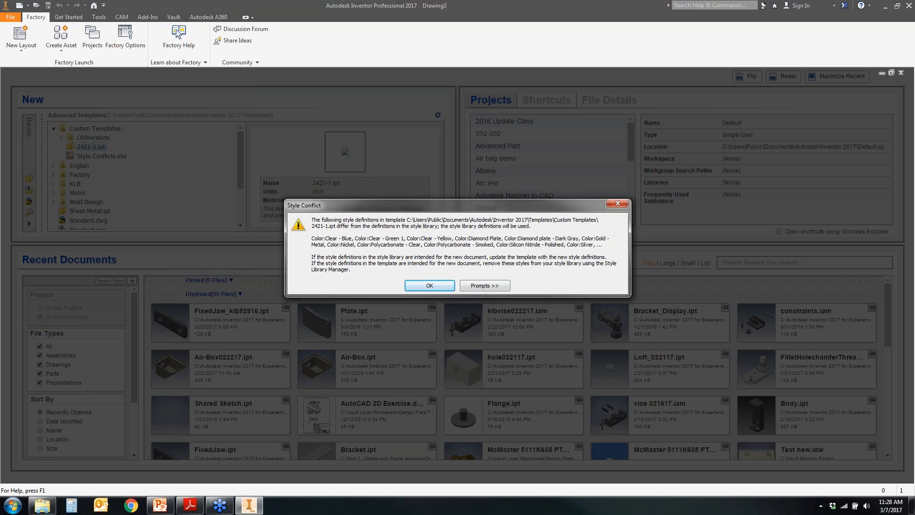
click(430, 285)
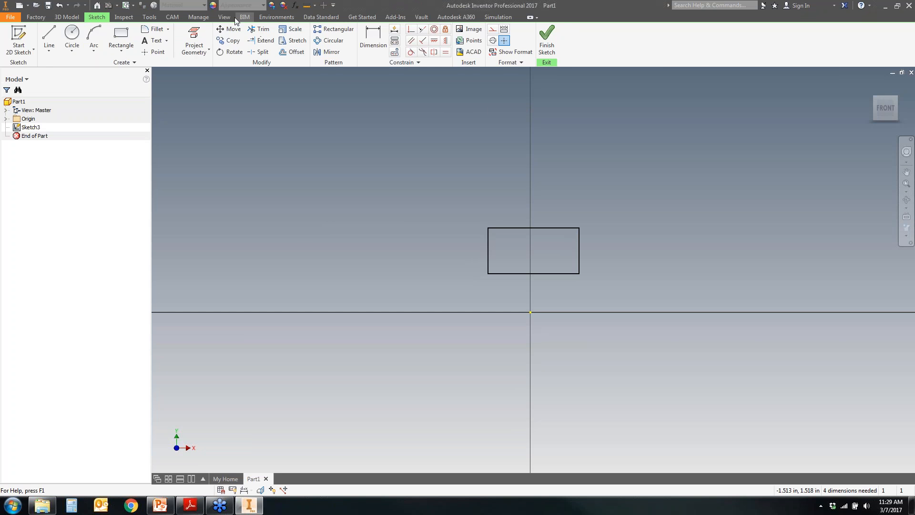
Step: Review the lighting styles of the part based on 2421-1.ipt in the style editor, and close the editor
click(200, 18)
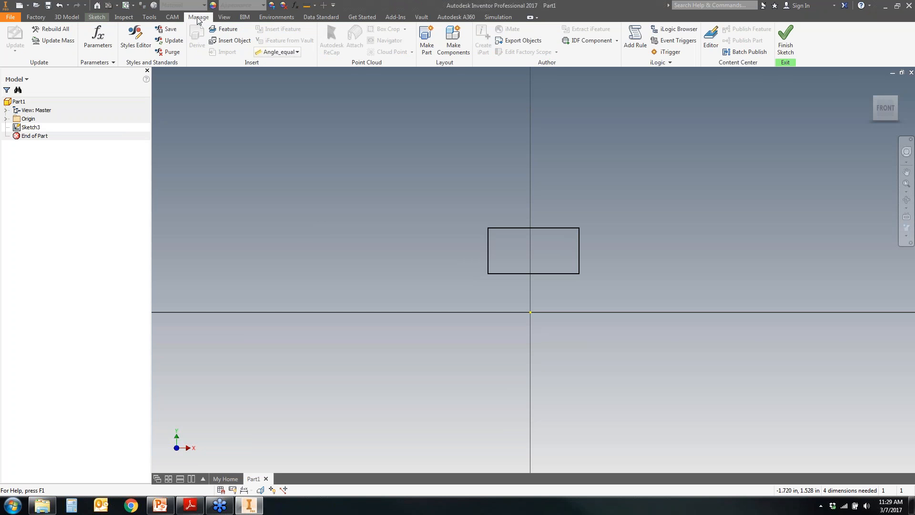
click(135, 43)
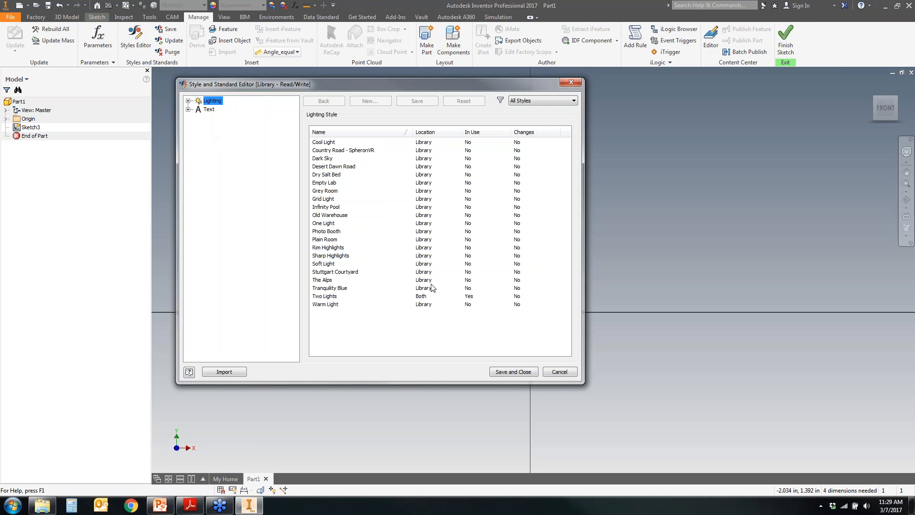
click(521, 374)
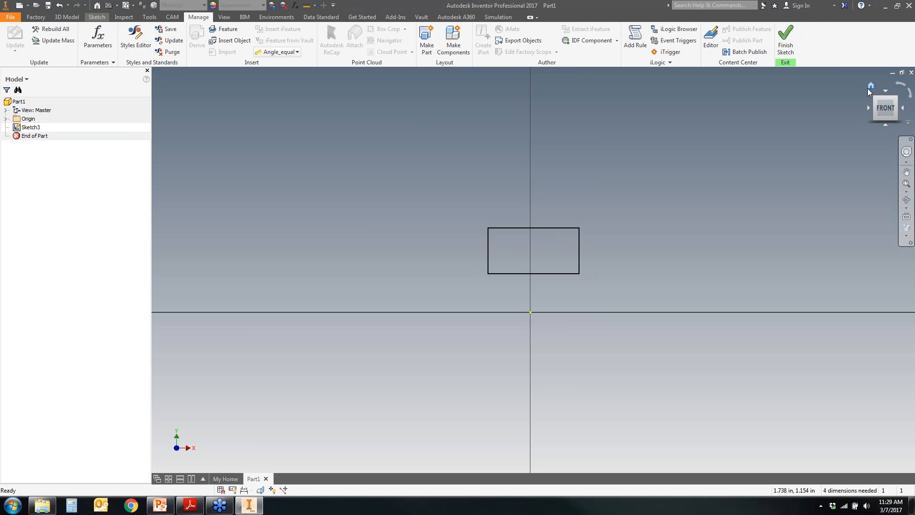
Step: Finish the open rectangle sketch, and create a new part from the Standard.ipt template
click(786, 41)
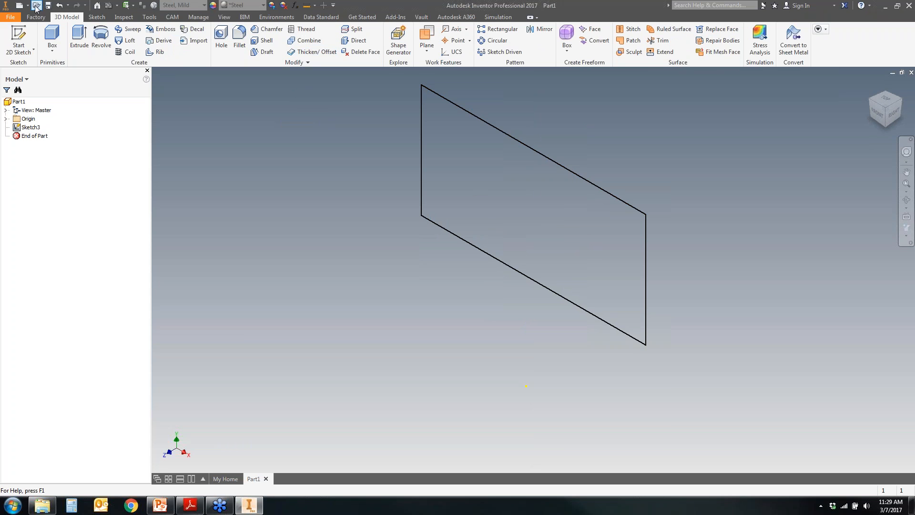
click(20, 5)
click(385, 178)
click(595, 427)
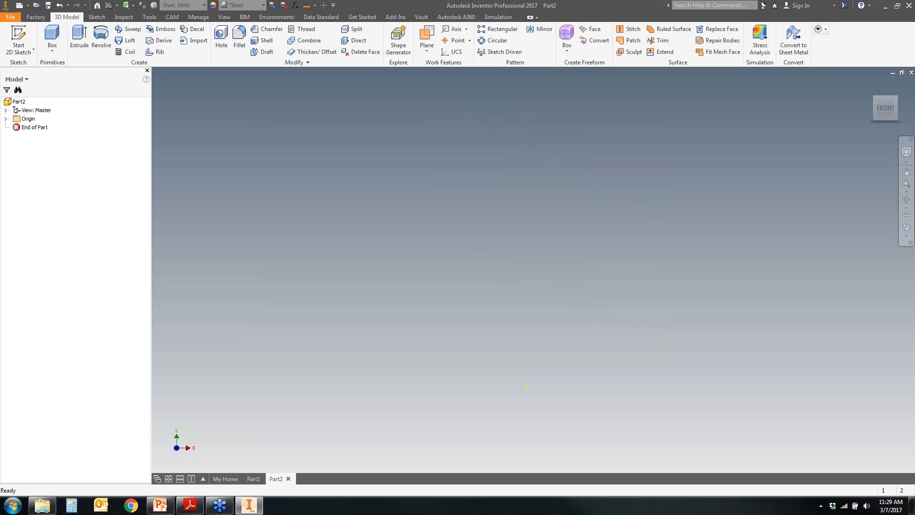
Step: Assign the material Steel, Mild from the Inventor Material Library to the new part
click(205, 5)
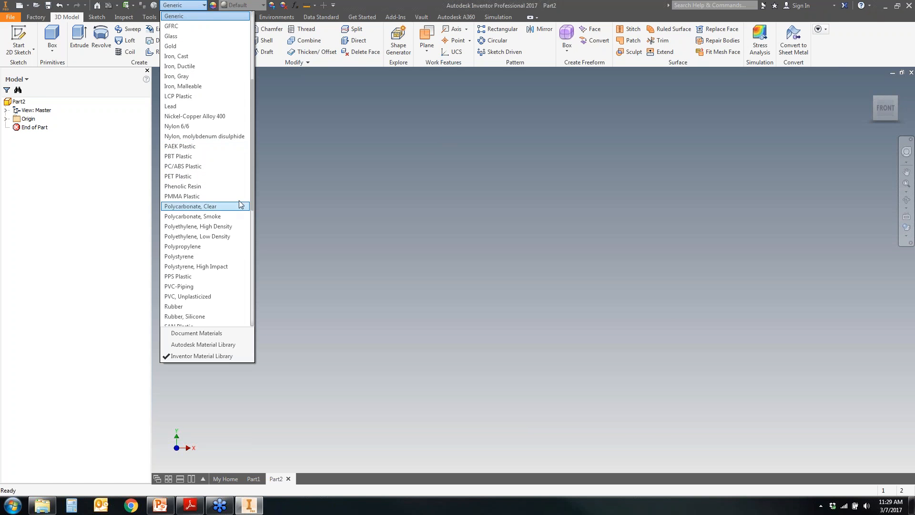
drag(253, 198, 249, 279)
click(205, 287)
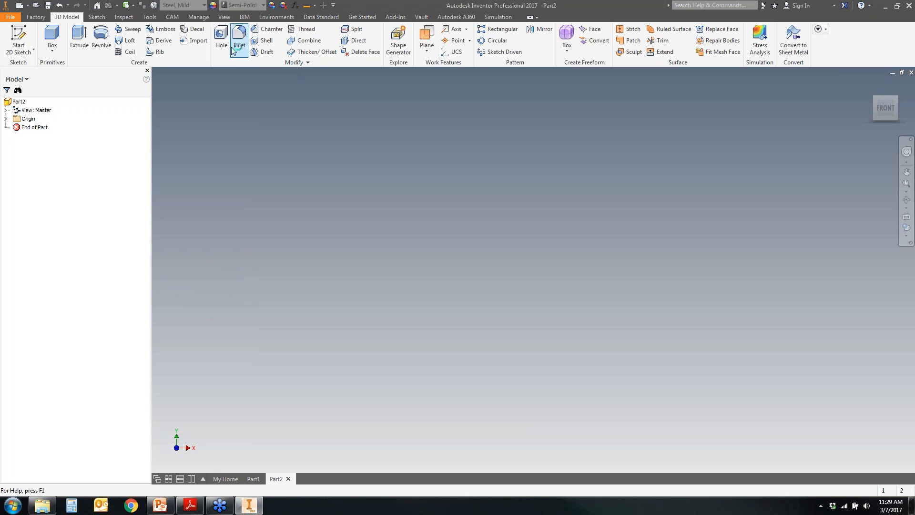
Step: Save a copy of the part as a template in the Custom Templates folder, replacing 2421-1.ipt
click(10, 17)
mouse_move(30, 116)
click(119, 128)
double_click(324, 124)
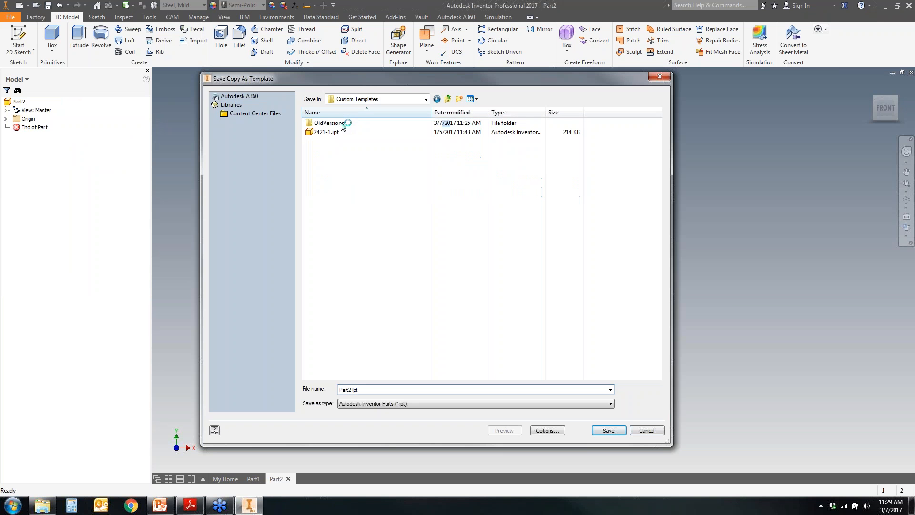
click(334, 132)
click(613, 431)
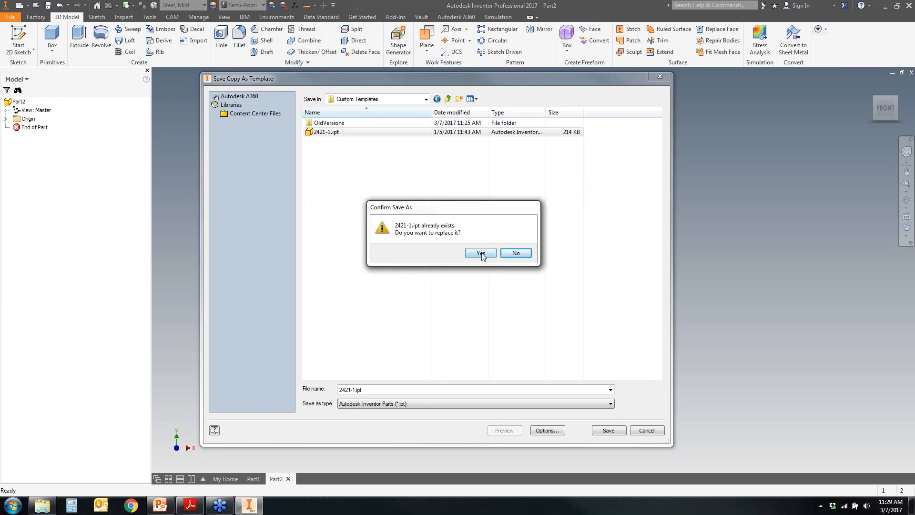
click(480, 255)
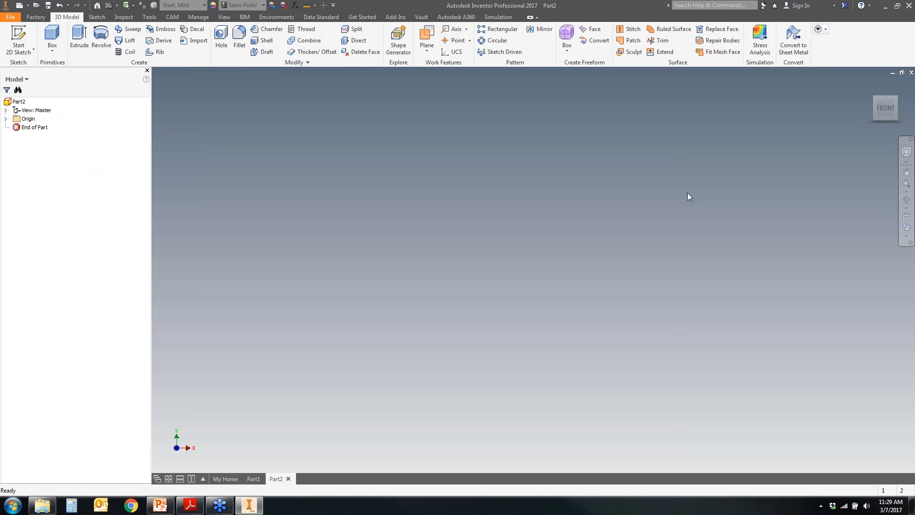
Step: Close both open parts without saving, and create a new part from the updated 2421-1.ipt custom template
click(912, 72)
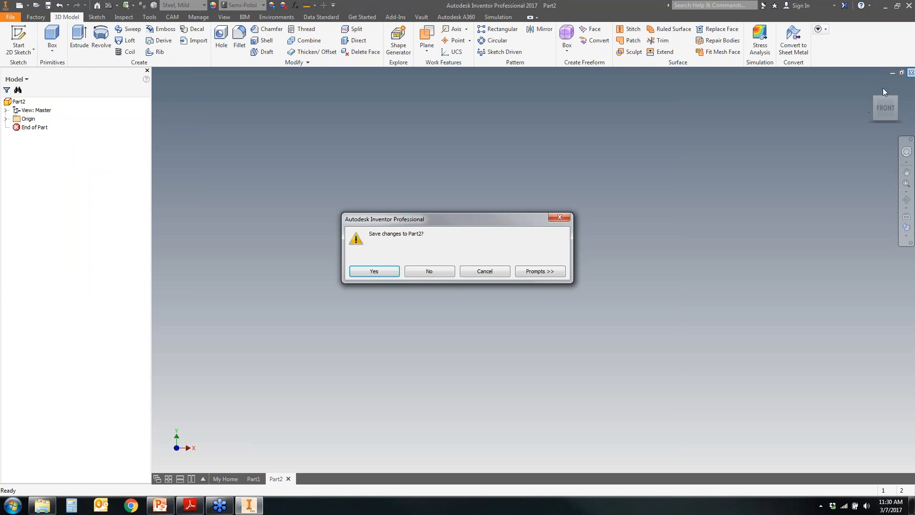
click(430, 273)
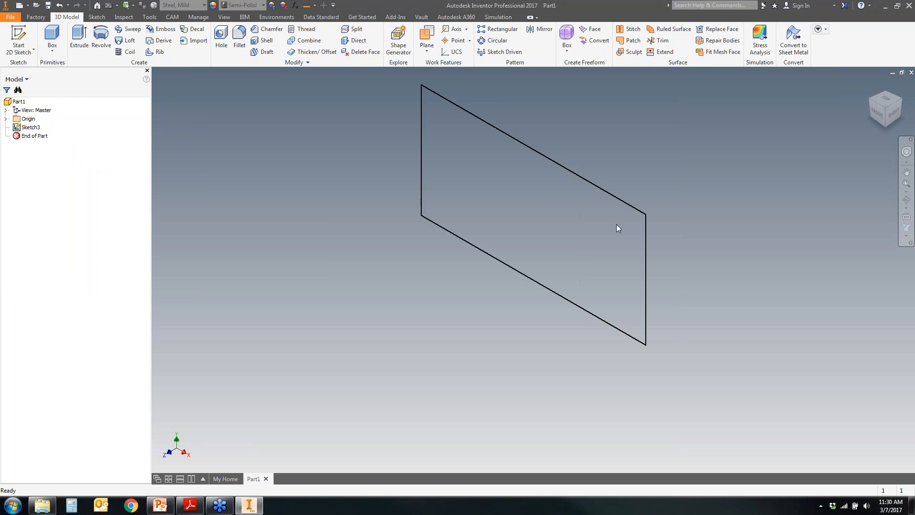
click(911, 73)
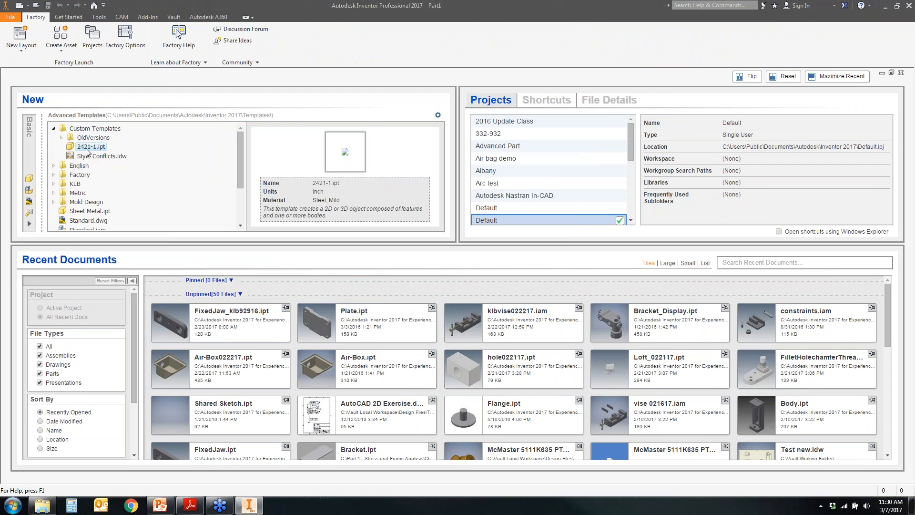
double_click(87, 150)
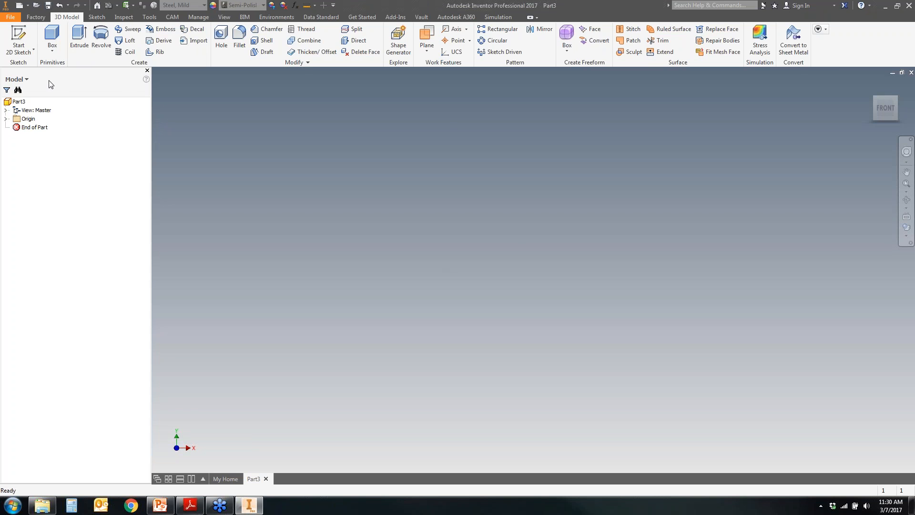
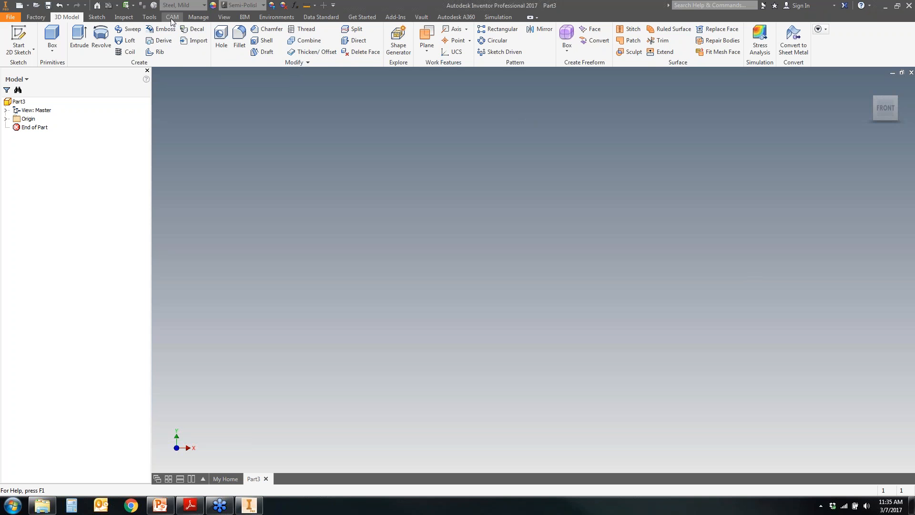
Step: Check which style categories the style editor offers for a part file, and cancel without changes
click(197, 17)
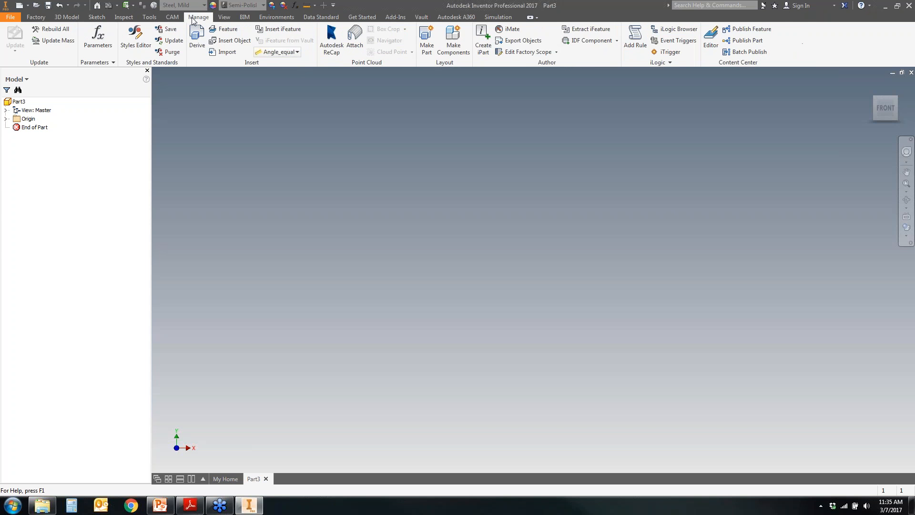
click(143, 42)
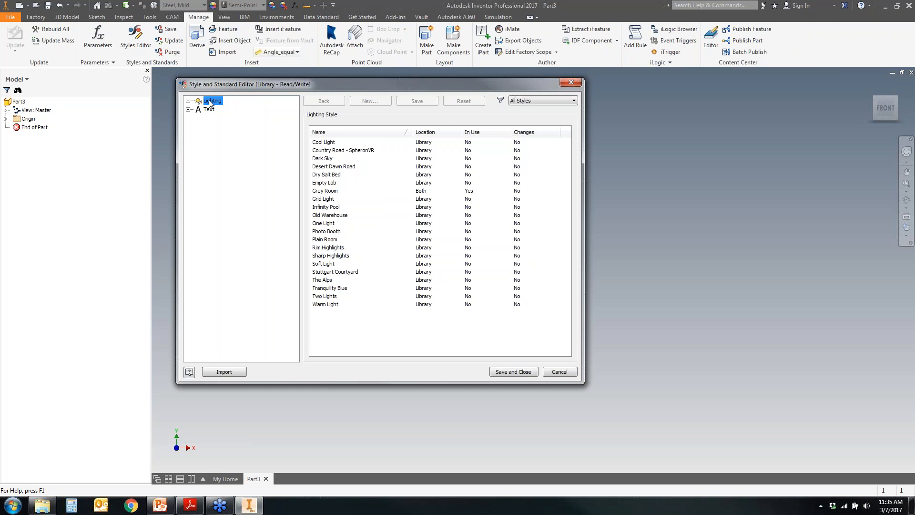
click(558, 371)
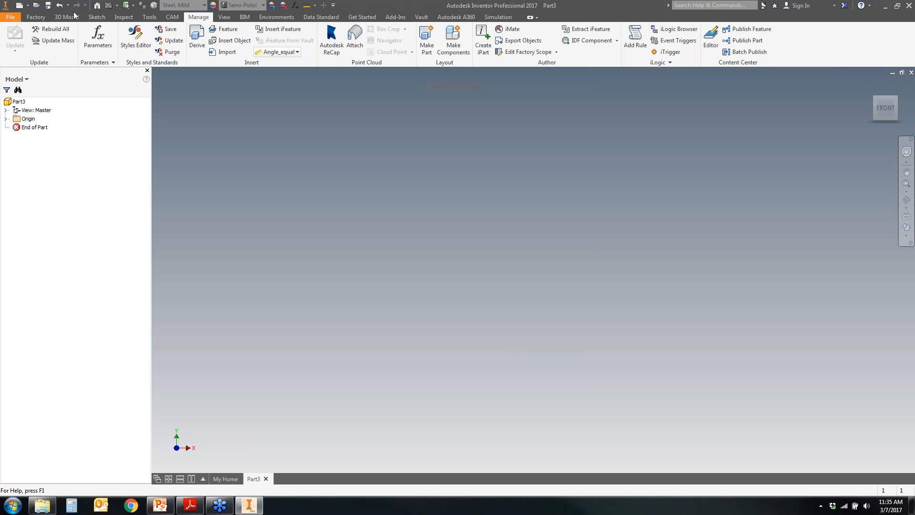
Step: Create a new drawing from the Standard.idw template, accepting the style library definitions for the conflicting dimension style
click(21, 7)
click(398, 307)
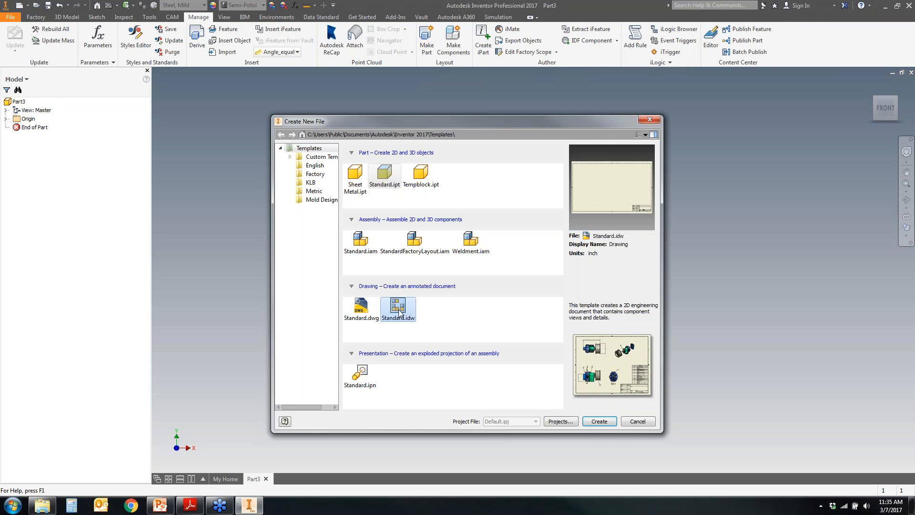
click(600, 424)
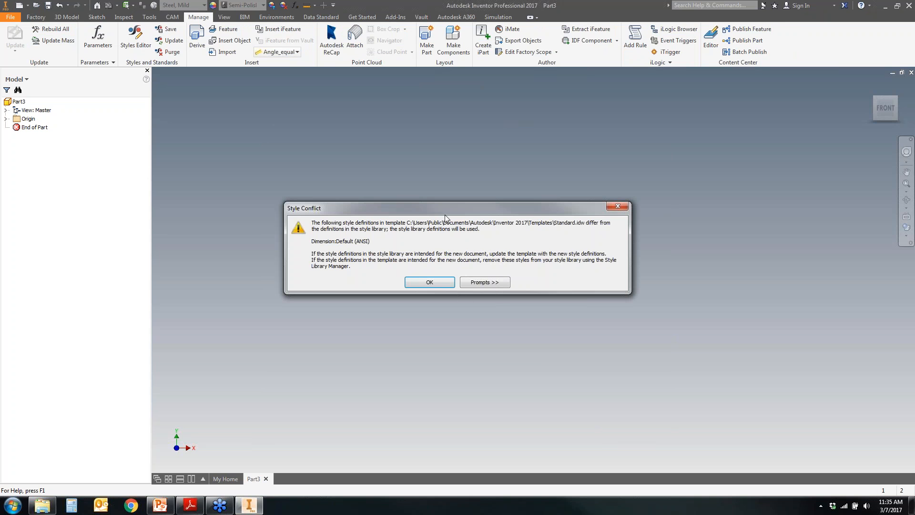
click(429, 282)
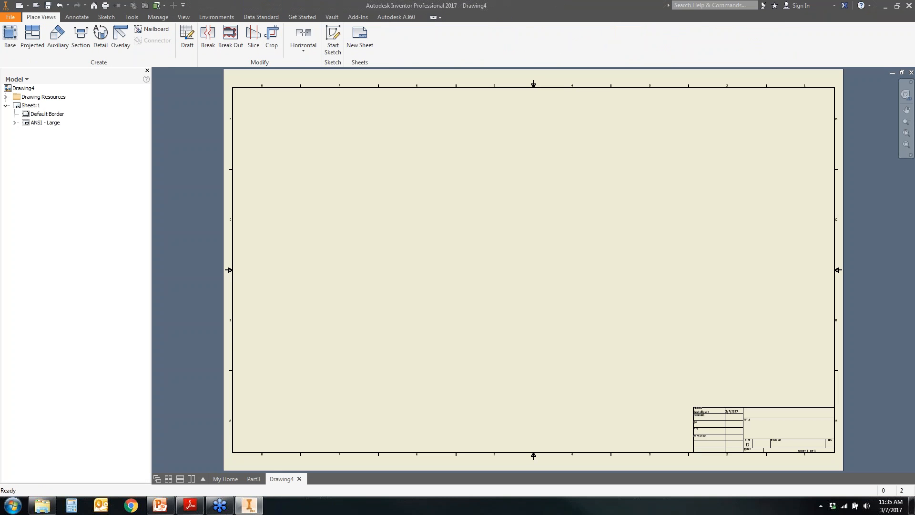
Step: Open the Object Defaults (ANSI) style of the new drawing in the Style and Standard Editor
click(159, 19)
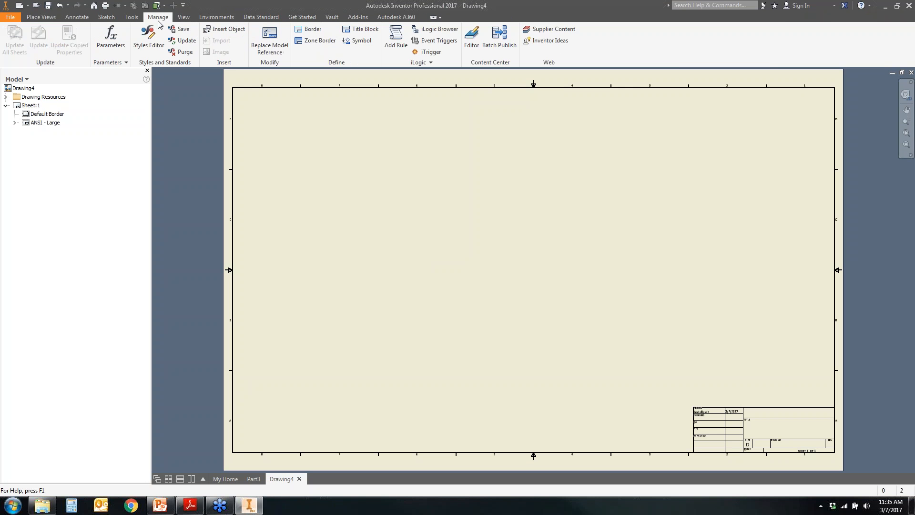
click(148, 43)
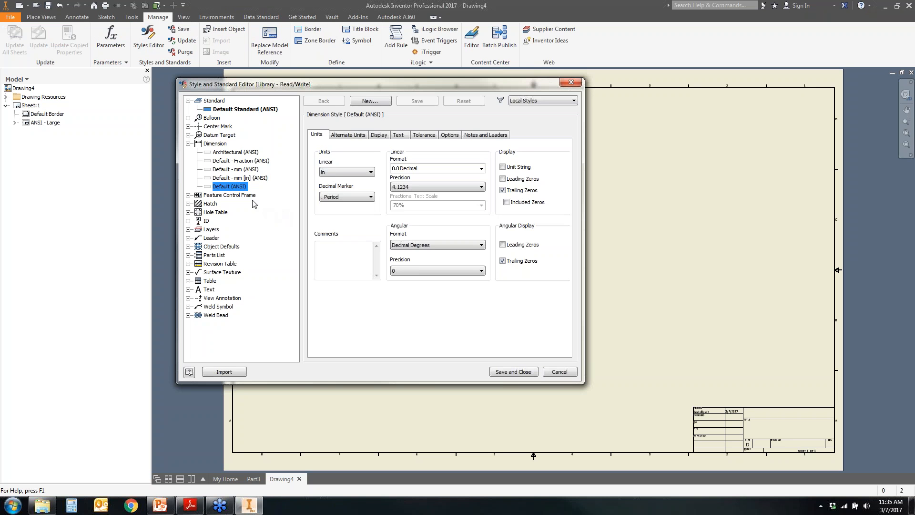
click(221, 246)
click(189, 247)
click(238, 256)
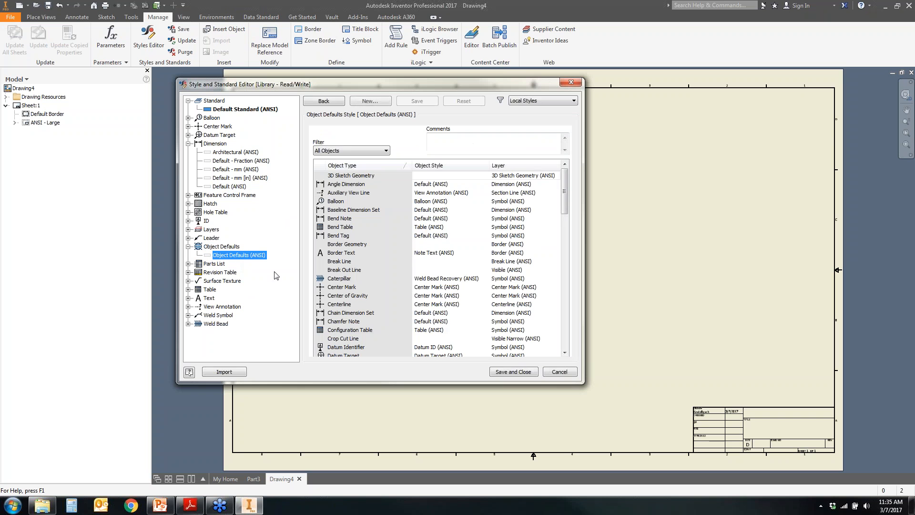
Step: Filter the object defaults to Dimension Objects and check which object styles are available for Angle Dimension, keeping Default (ANSI)
click(386, 151)
click(356, 165)
click(446, 177)
click(490, 178)
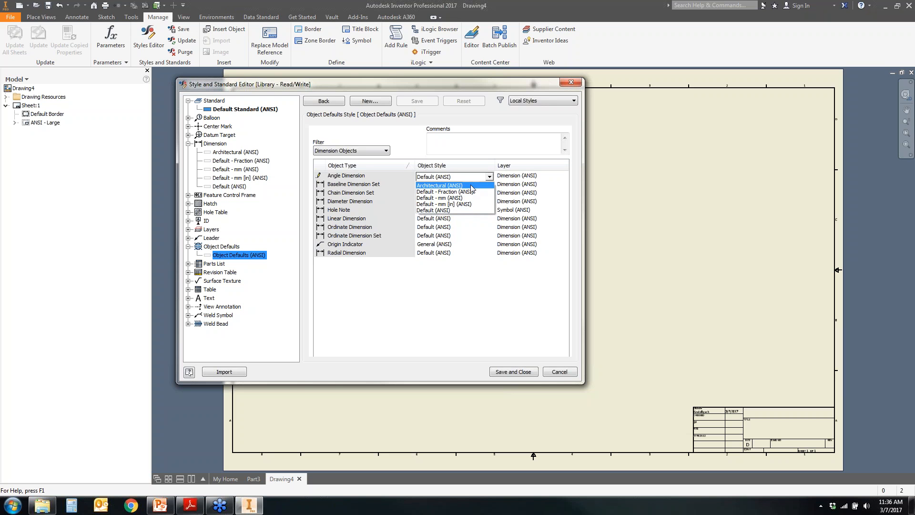
click(471, 306)
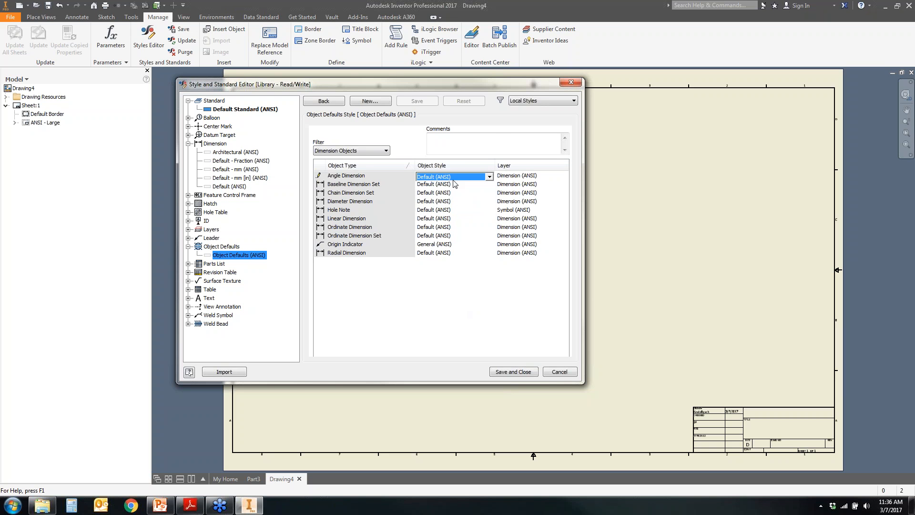
Step: Show All Objects again in the Object Defaults (ANSI) style, and cancel the style editor without saving changes
click(222, 246)
click(225, 255)
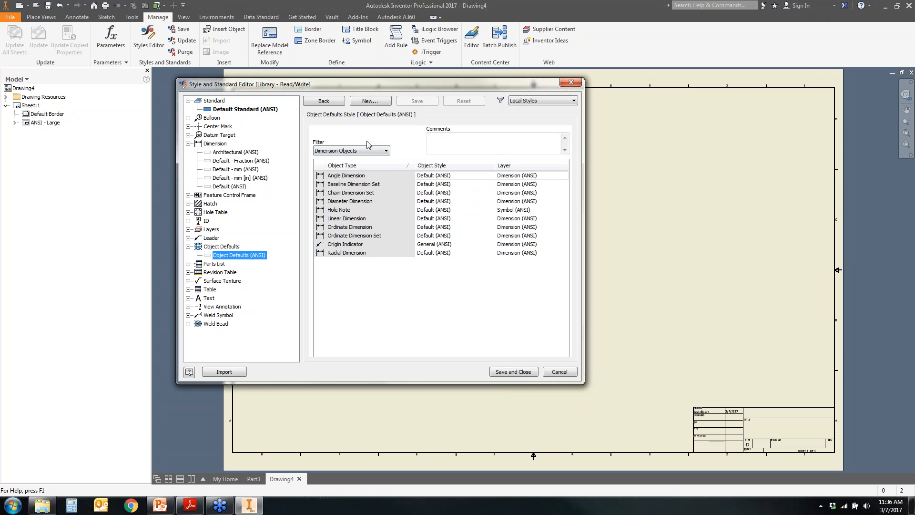
click(368, 151)
click(352, 160)
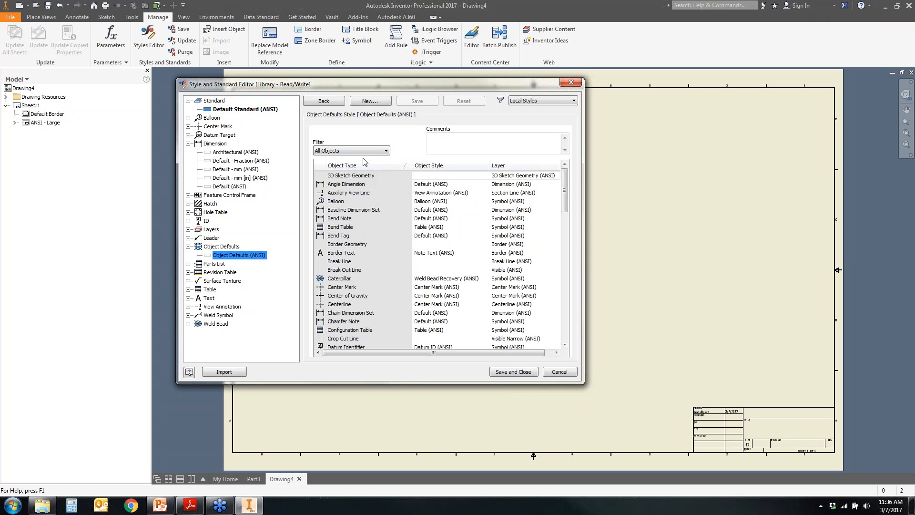
click(353, 151)
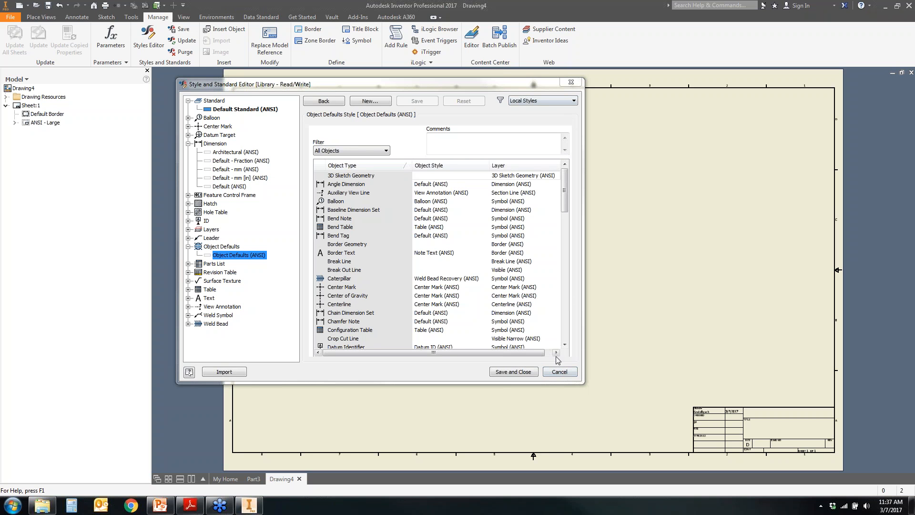
click(560, 375)
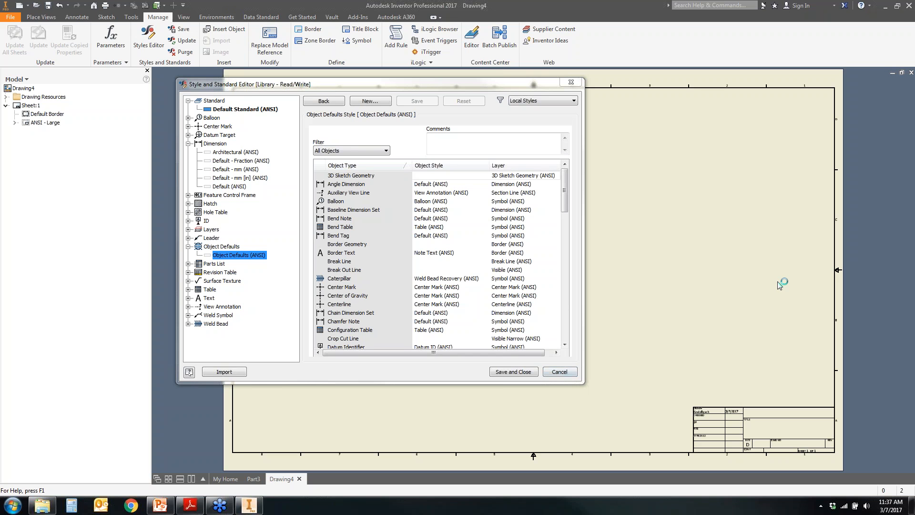